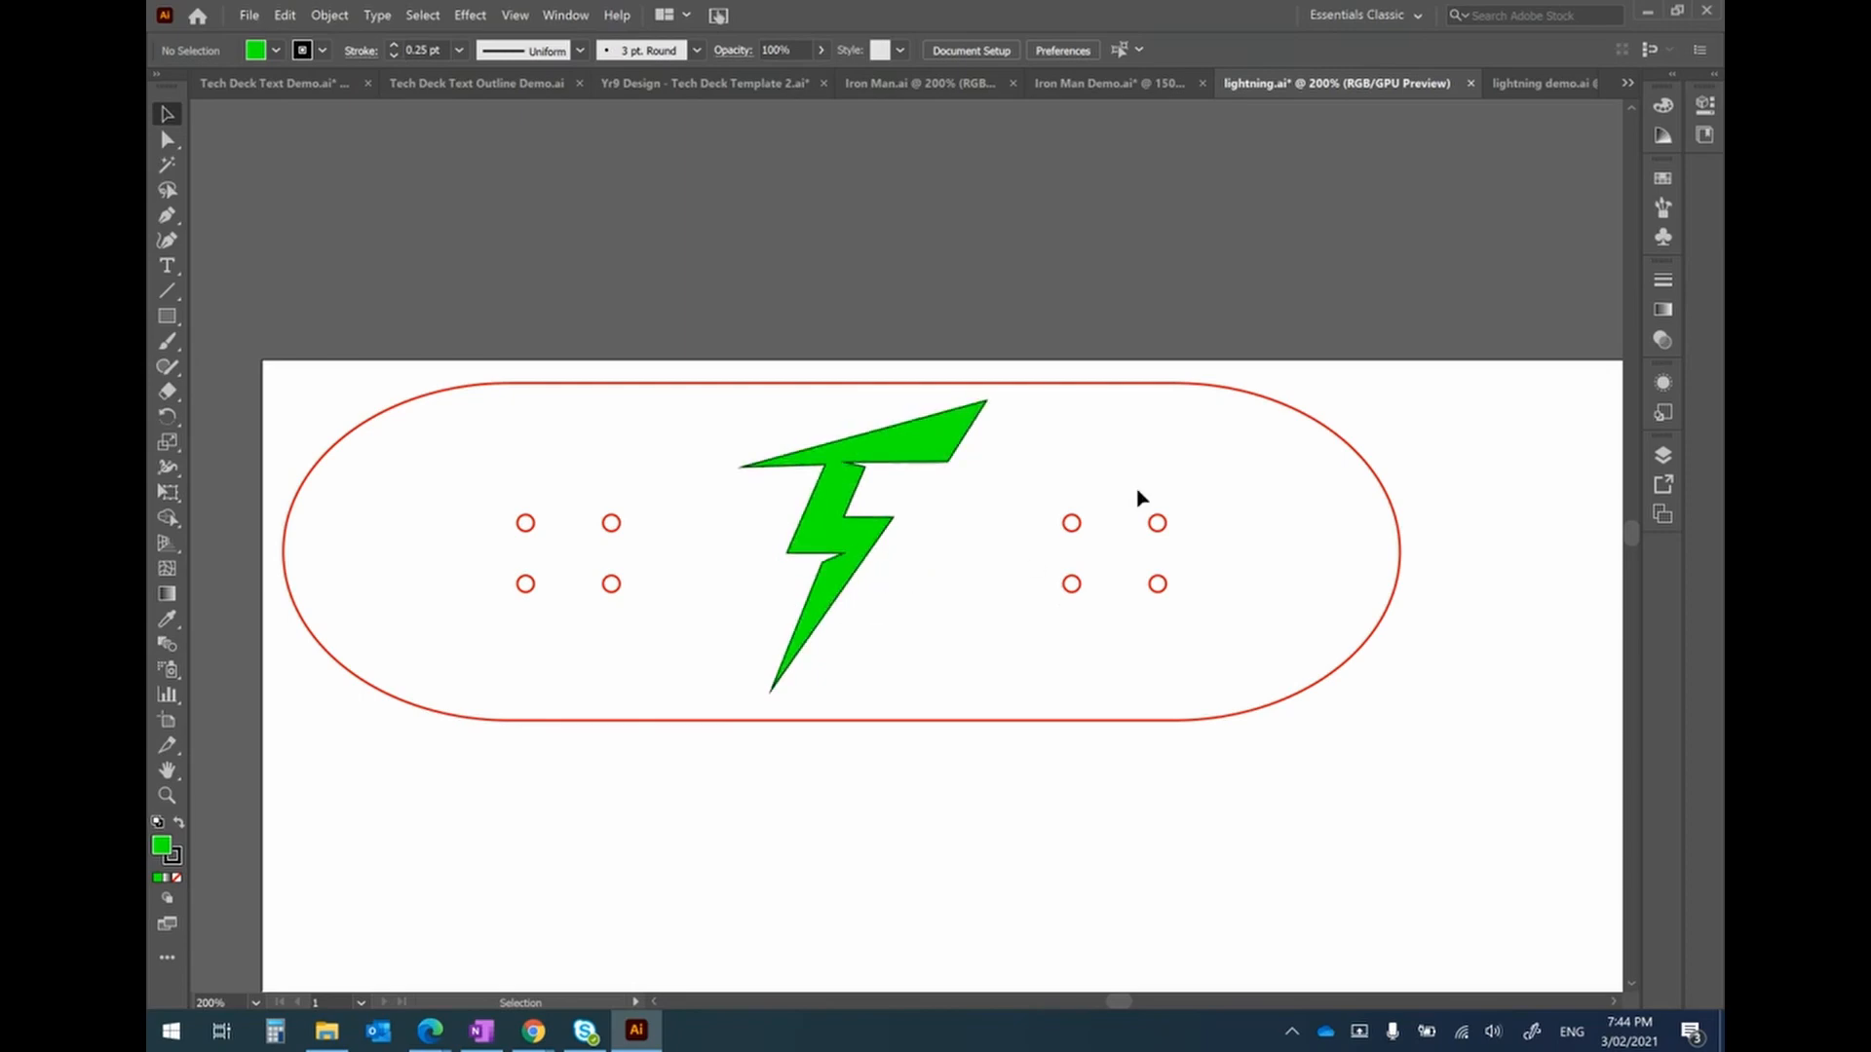
Switch to Chrome and copy the selected lightning bolt image from the Sydney Thunder logo search results.
{"action": "mouse_move", "coordinate": [533, 1031]}
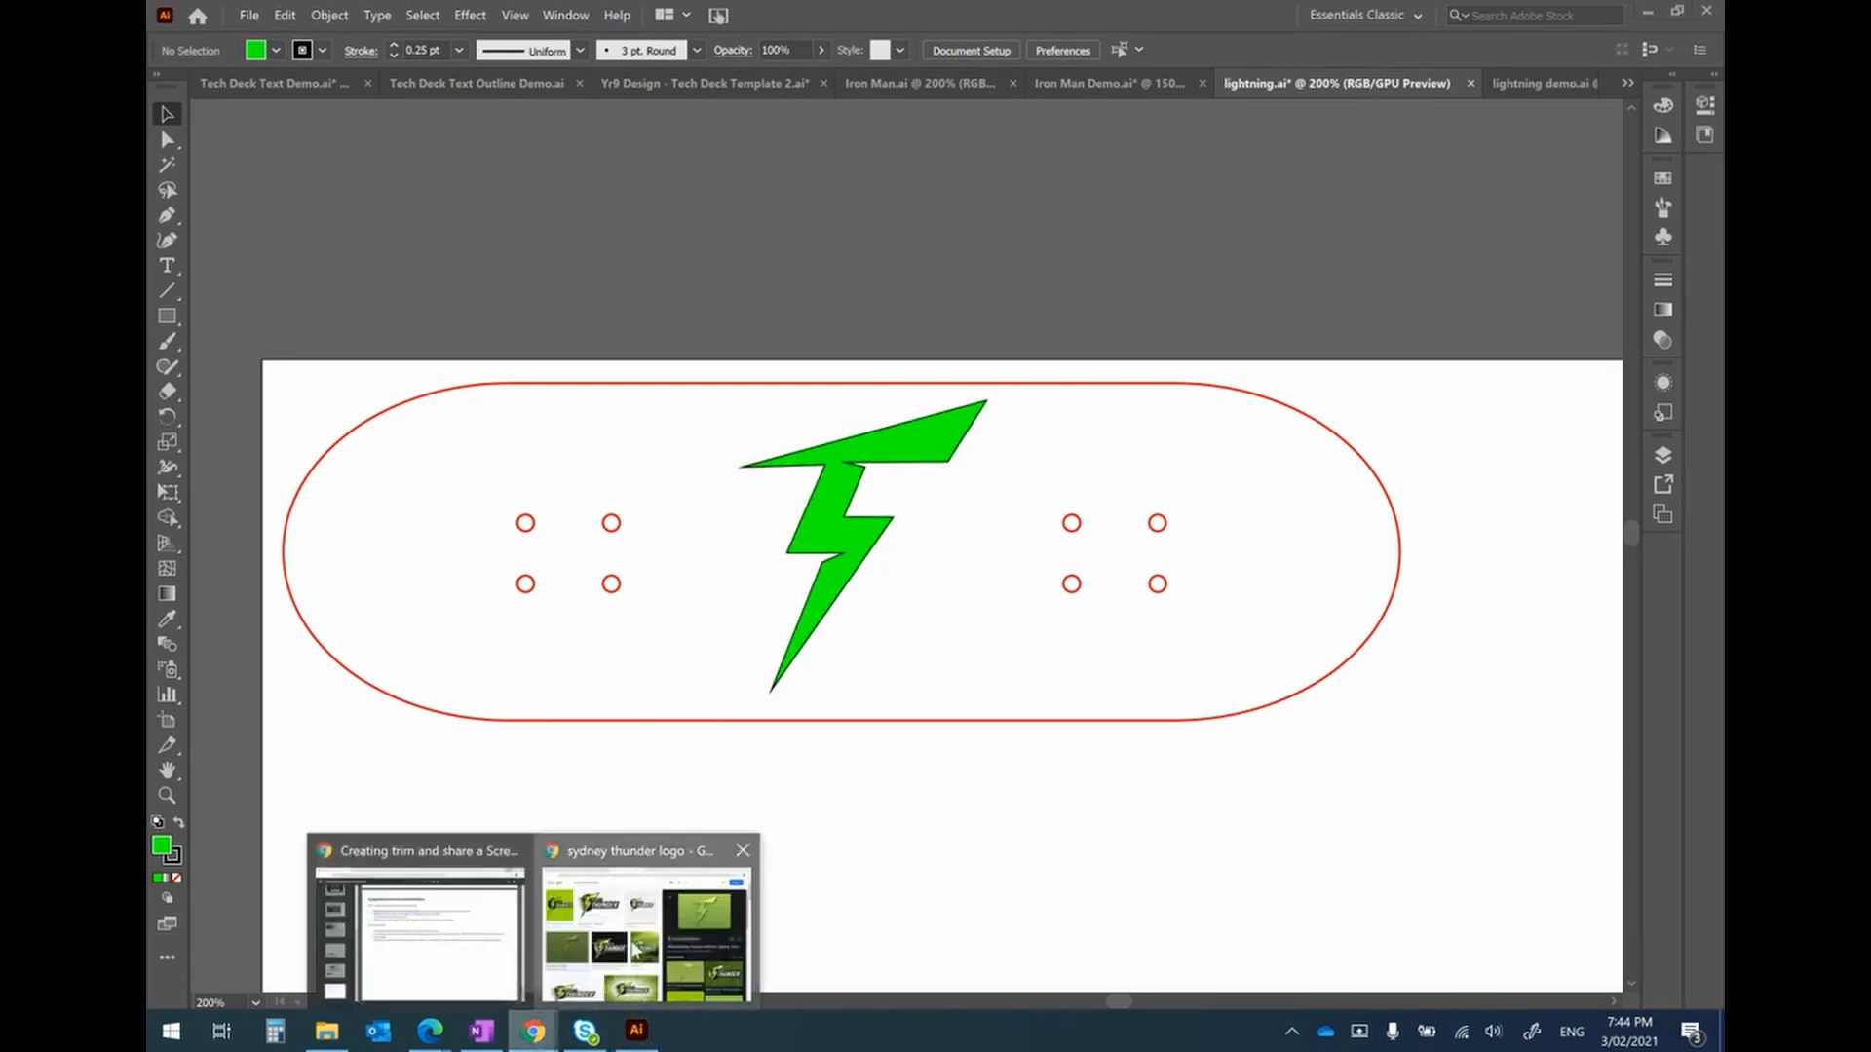
{"action": "left_click", "coordinate": [670, 856]}
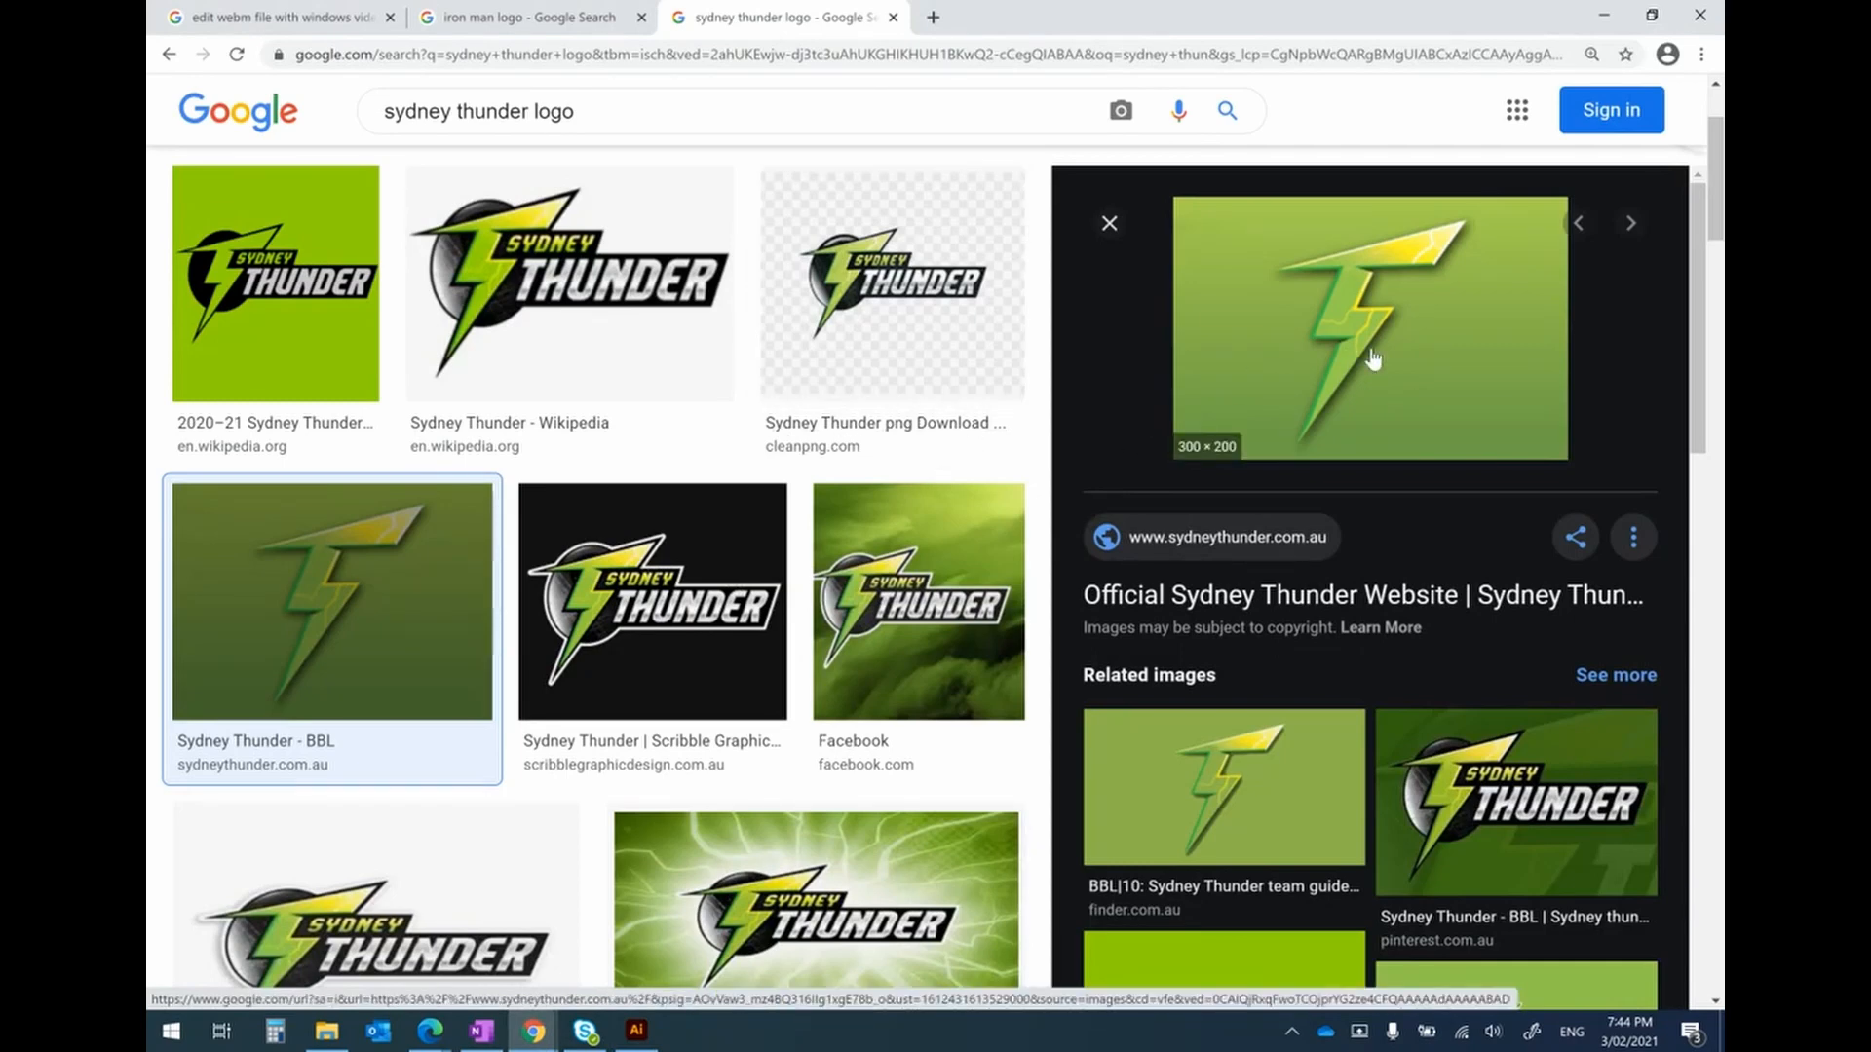
{"action": "left_click", "coordinate": [1341, 329]}
{"action": "right_click", "coordinate": [1341, 328]}
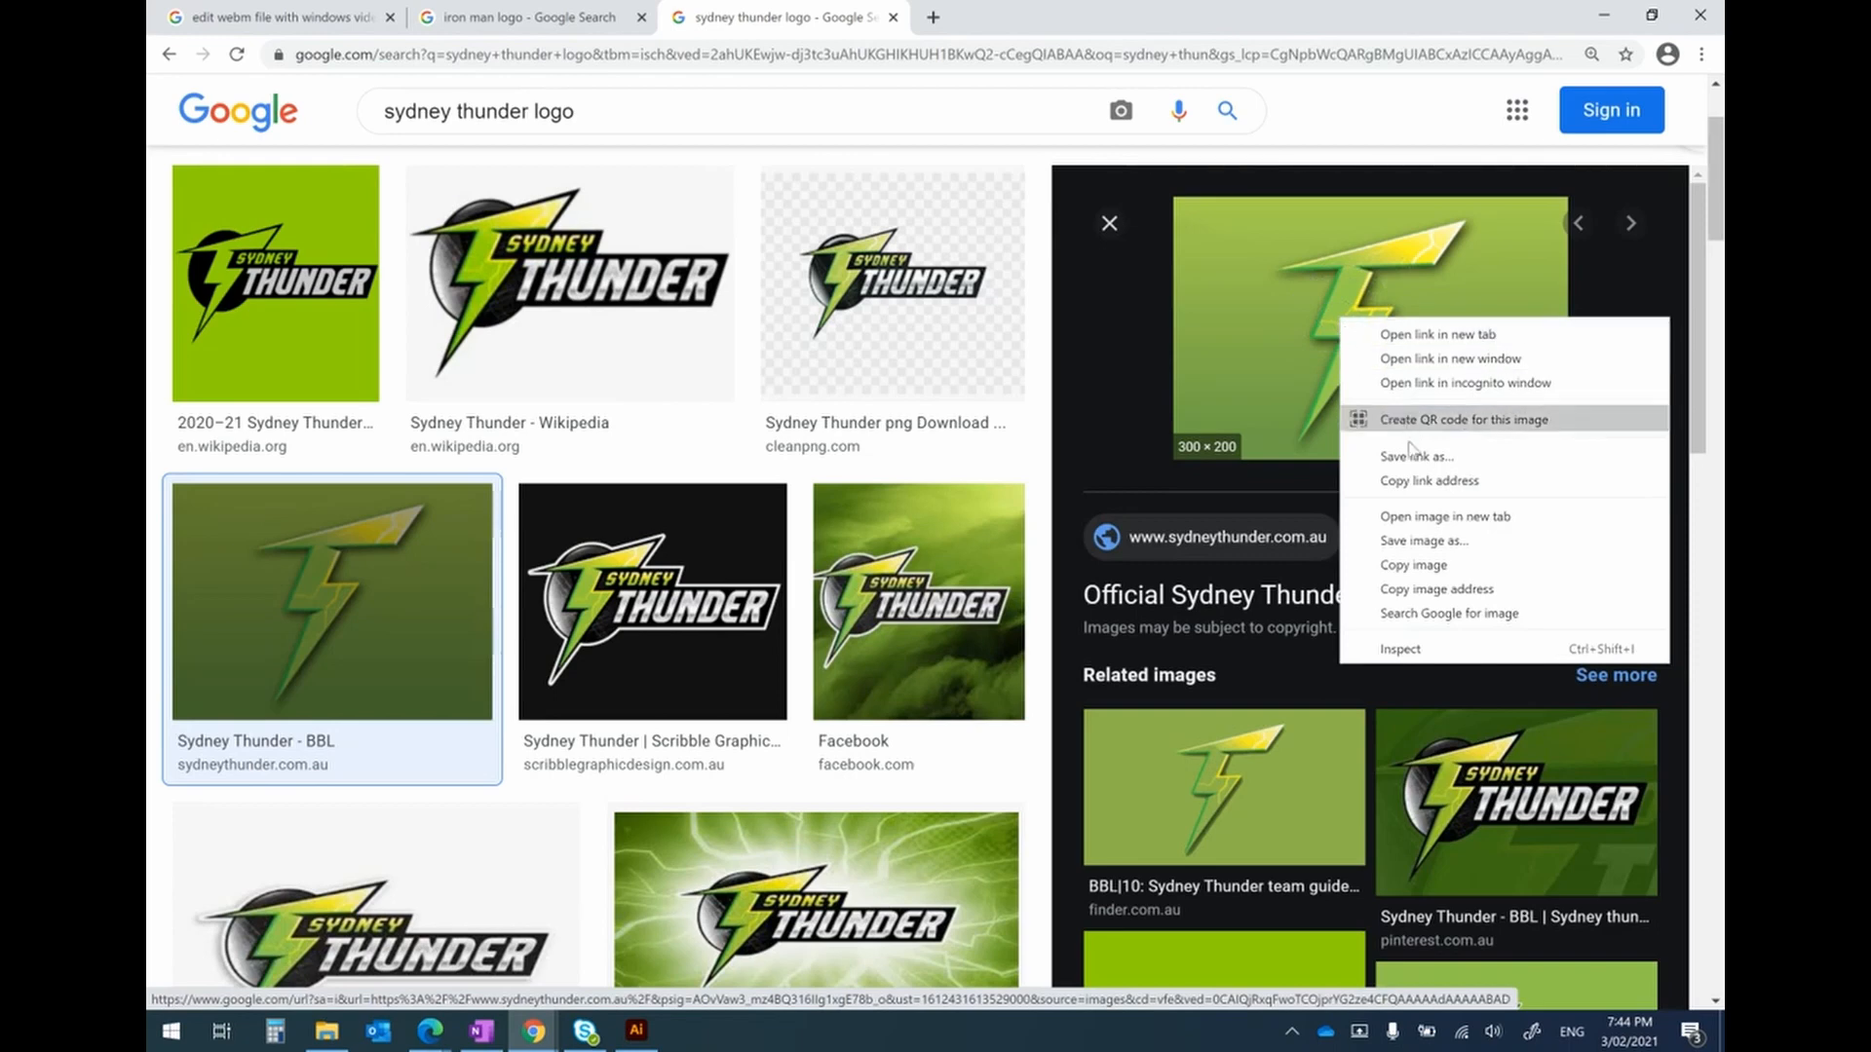
{"action": "left_click", "coordinate": [1422, 568]}
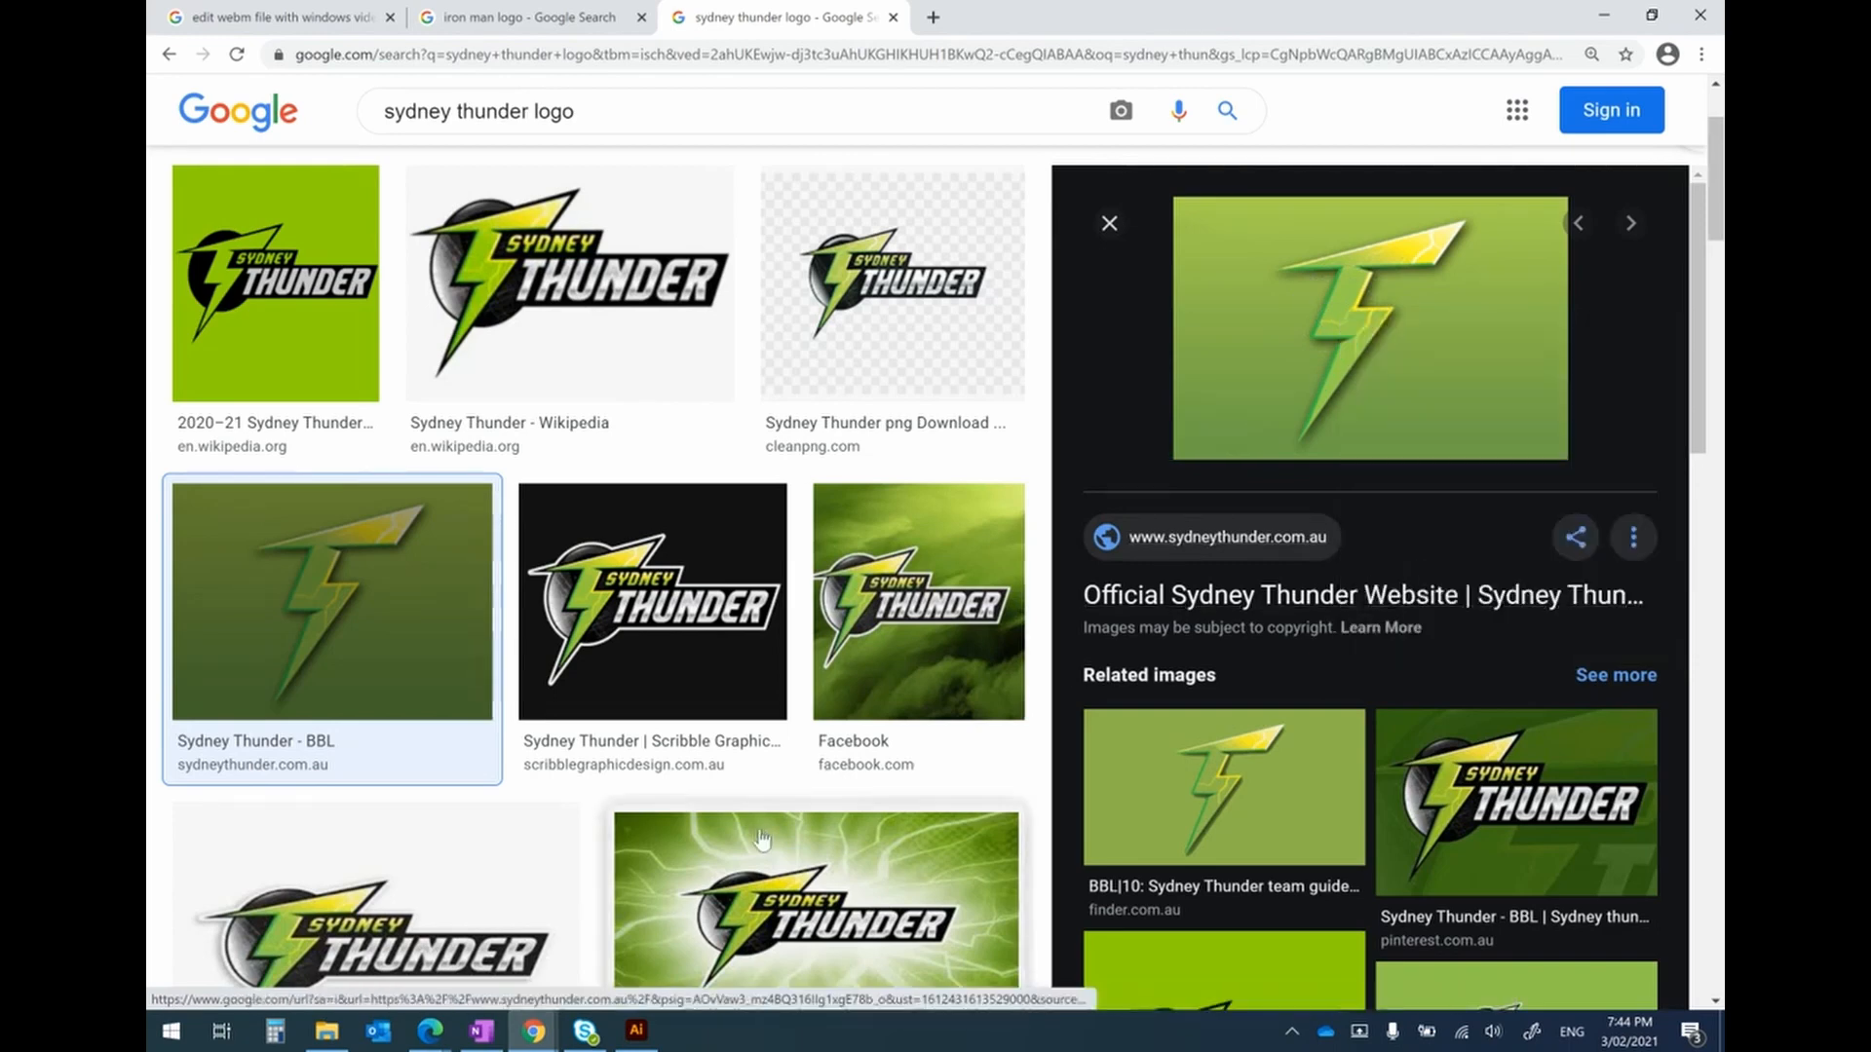
Switch to Illustrator, bring up the lightning demo.ai document and show its layers.
{"action": "left_click", "coordinate": [637, 1031]}
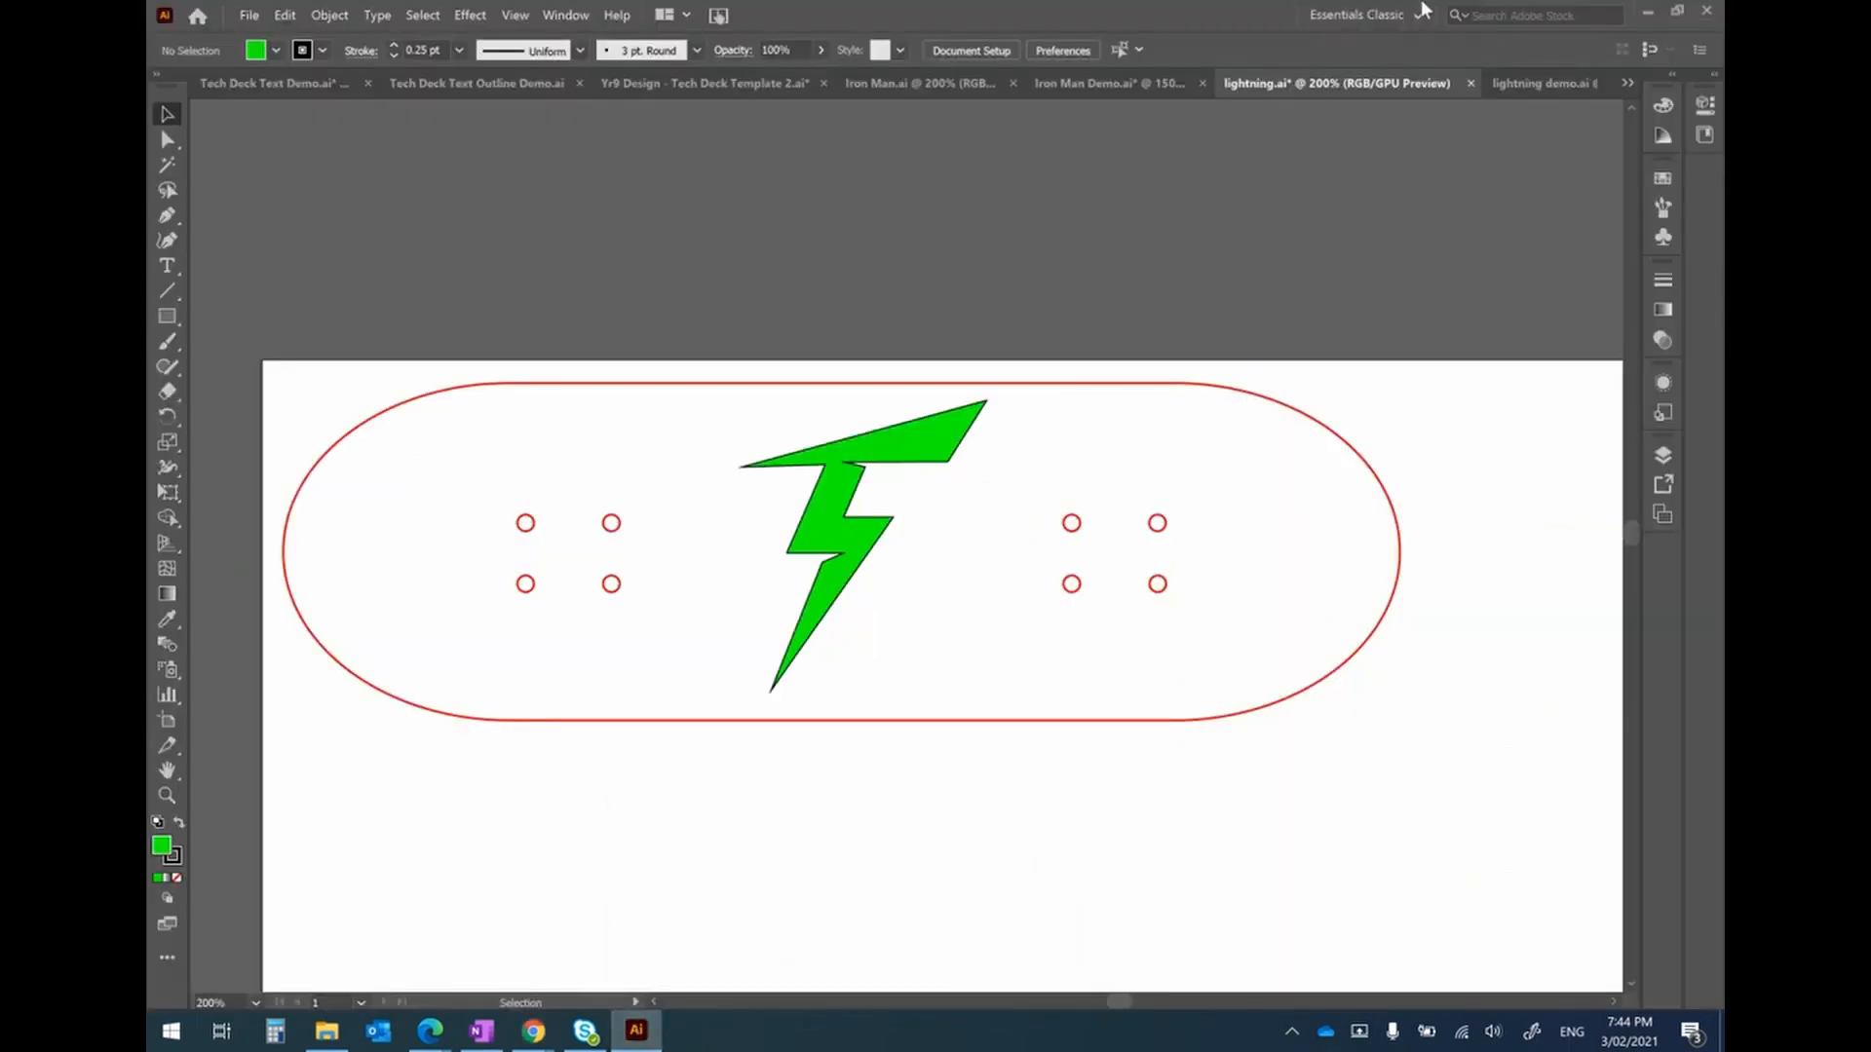
{"action": "left_click", "coordinate": [1549, 84]}
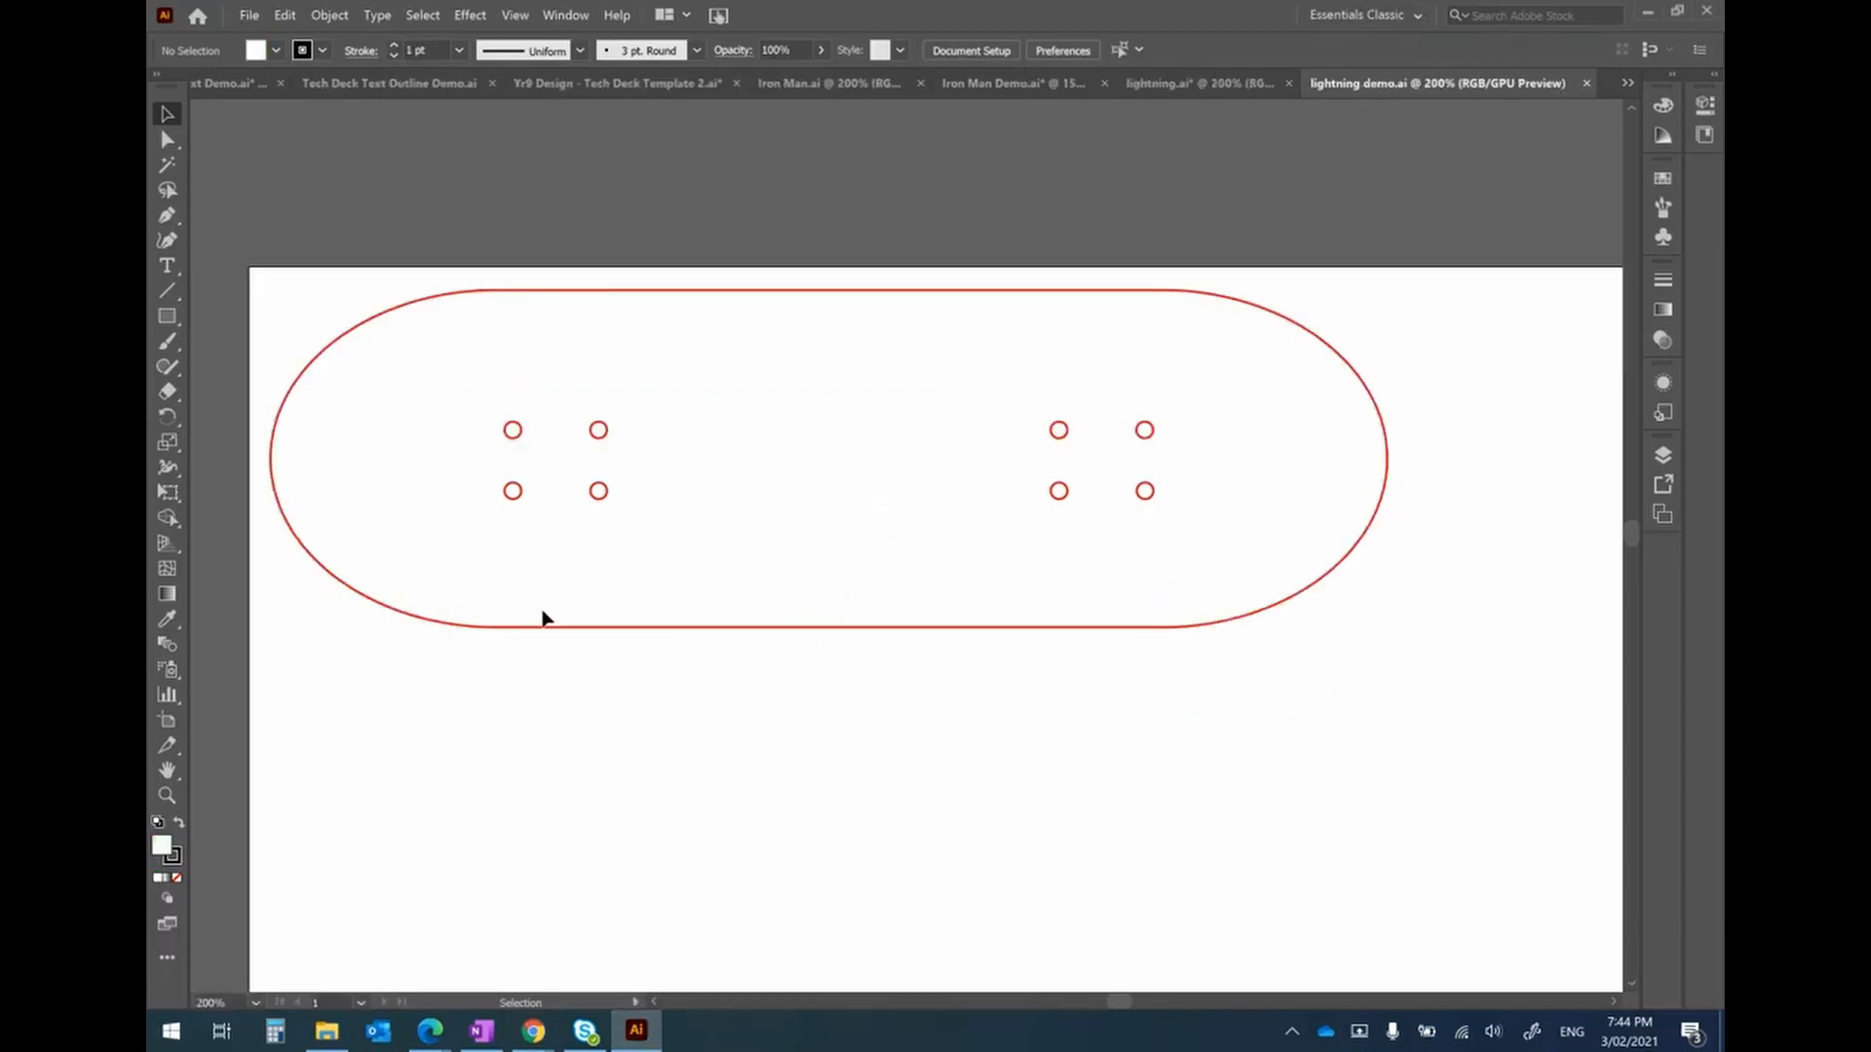
{"action": "left_click", "coordinate": [1664, 458]}
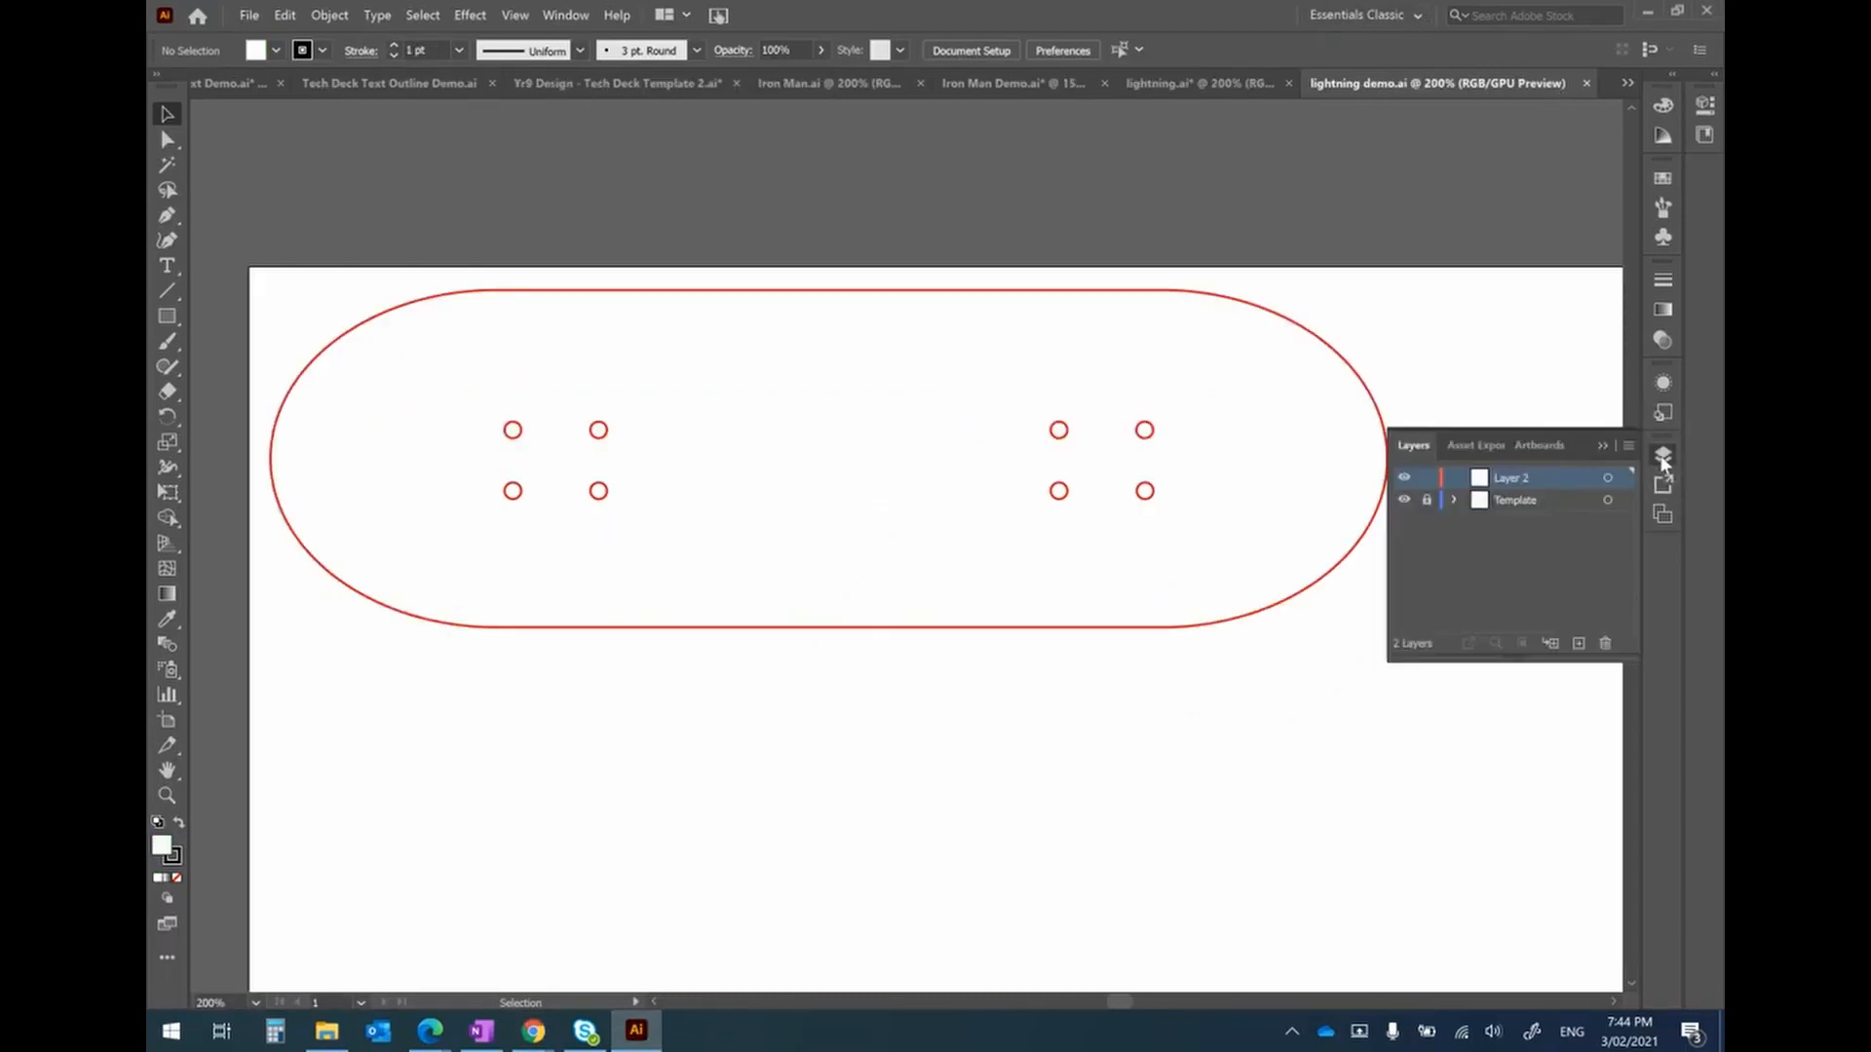
Paste the copied logo image onto Layer 2 and move it below the skateboard deck outline.
{"action": "scroll", "coordinate": [1028, 781], "scroll_direction": "down", "scroll_amount": 3}
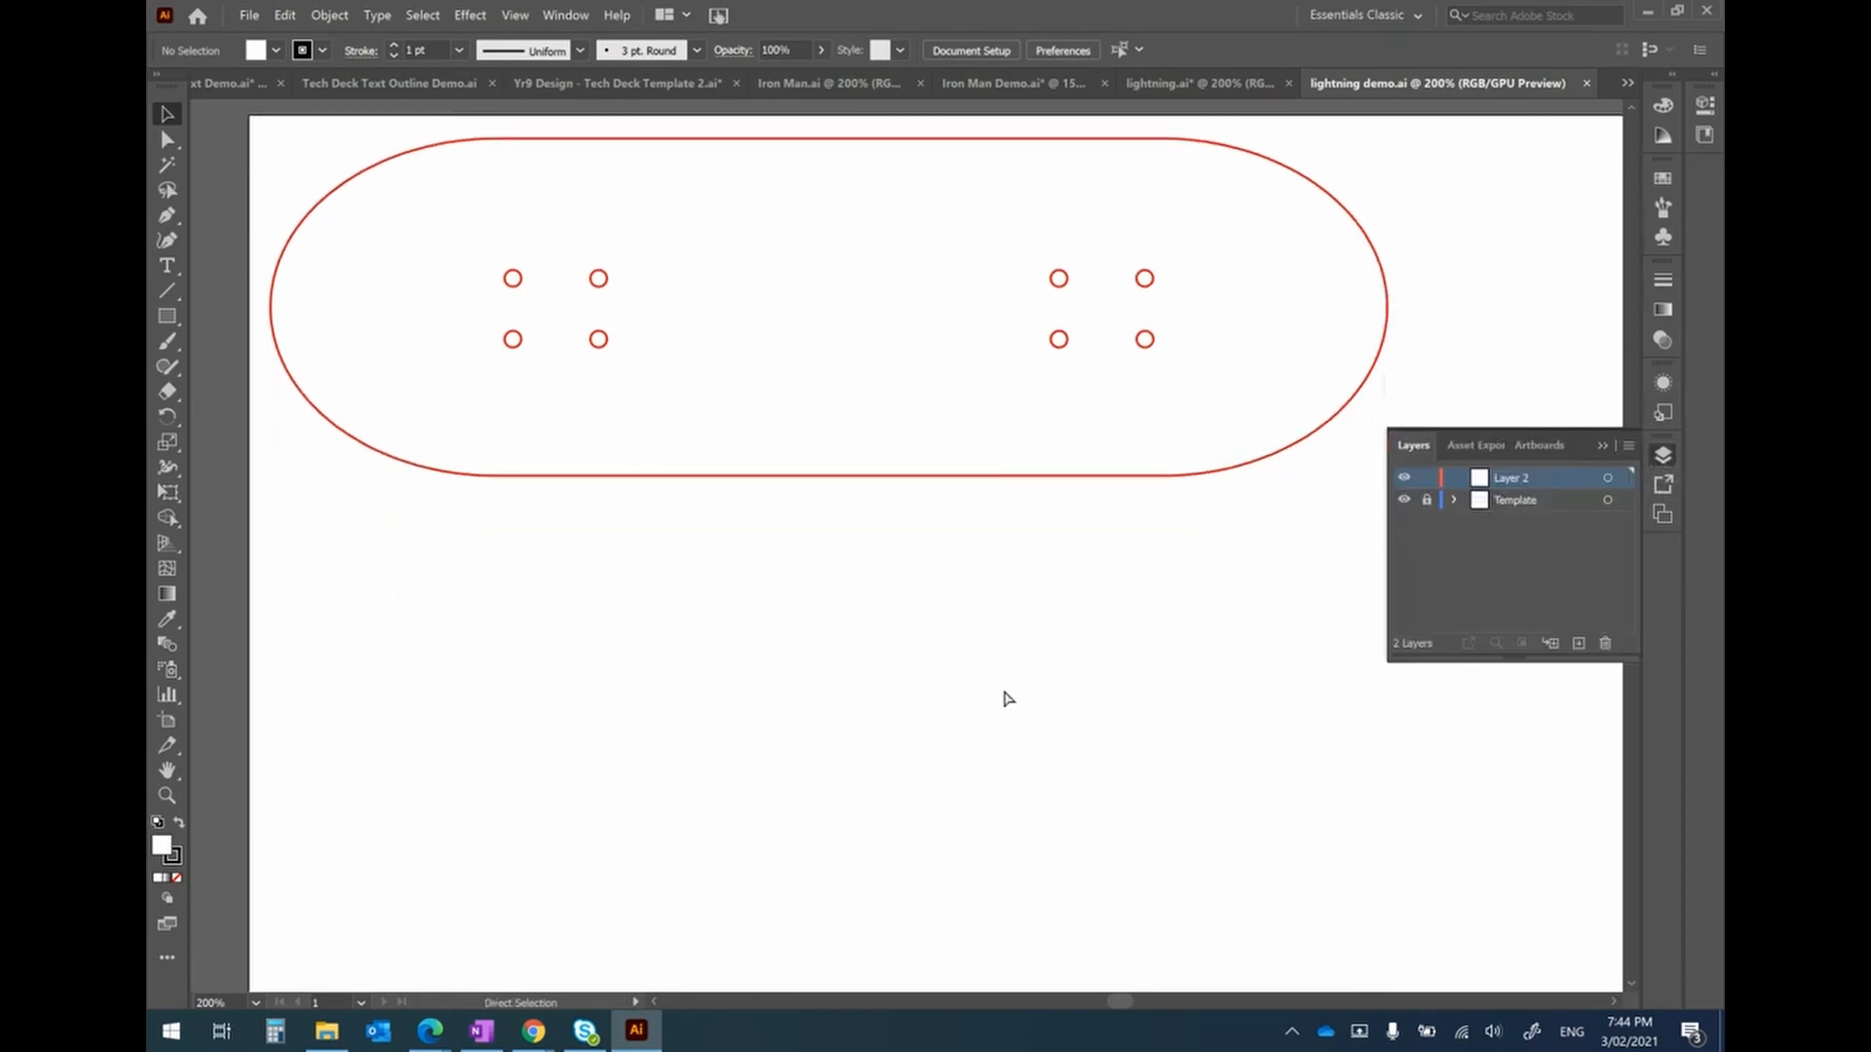
{"action": "key", "text": "ctrl+v"}
{"action": "scroll", "coordinate": [958, 659], "scroll_direction": "down", "scroll_amount": 2}
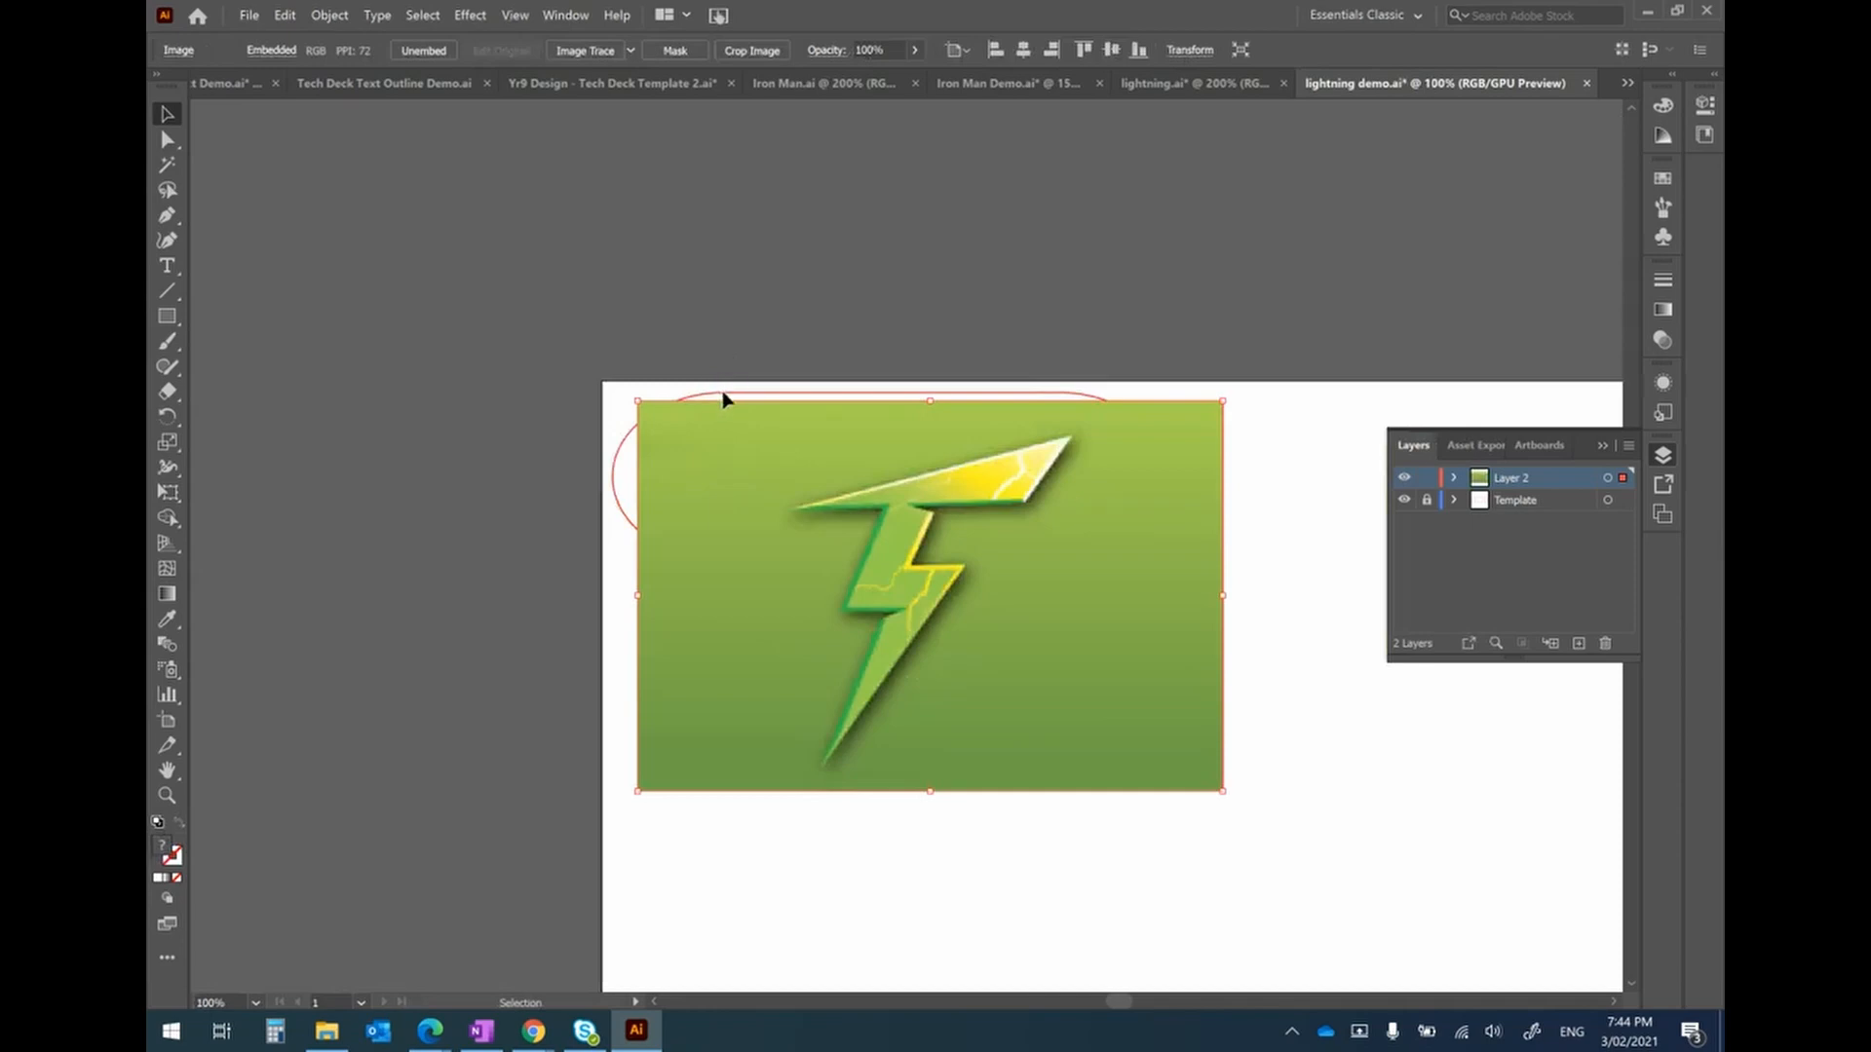
{"action": "scroll", "coordinate": [722, 400], "scroll_direction": "down", "scroll_amount": 4}
{"action": "left_click_drag", "start_coordinate": [793, 395], "coordinate": [840, 700]}
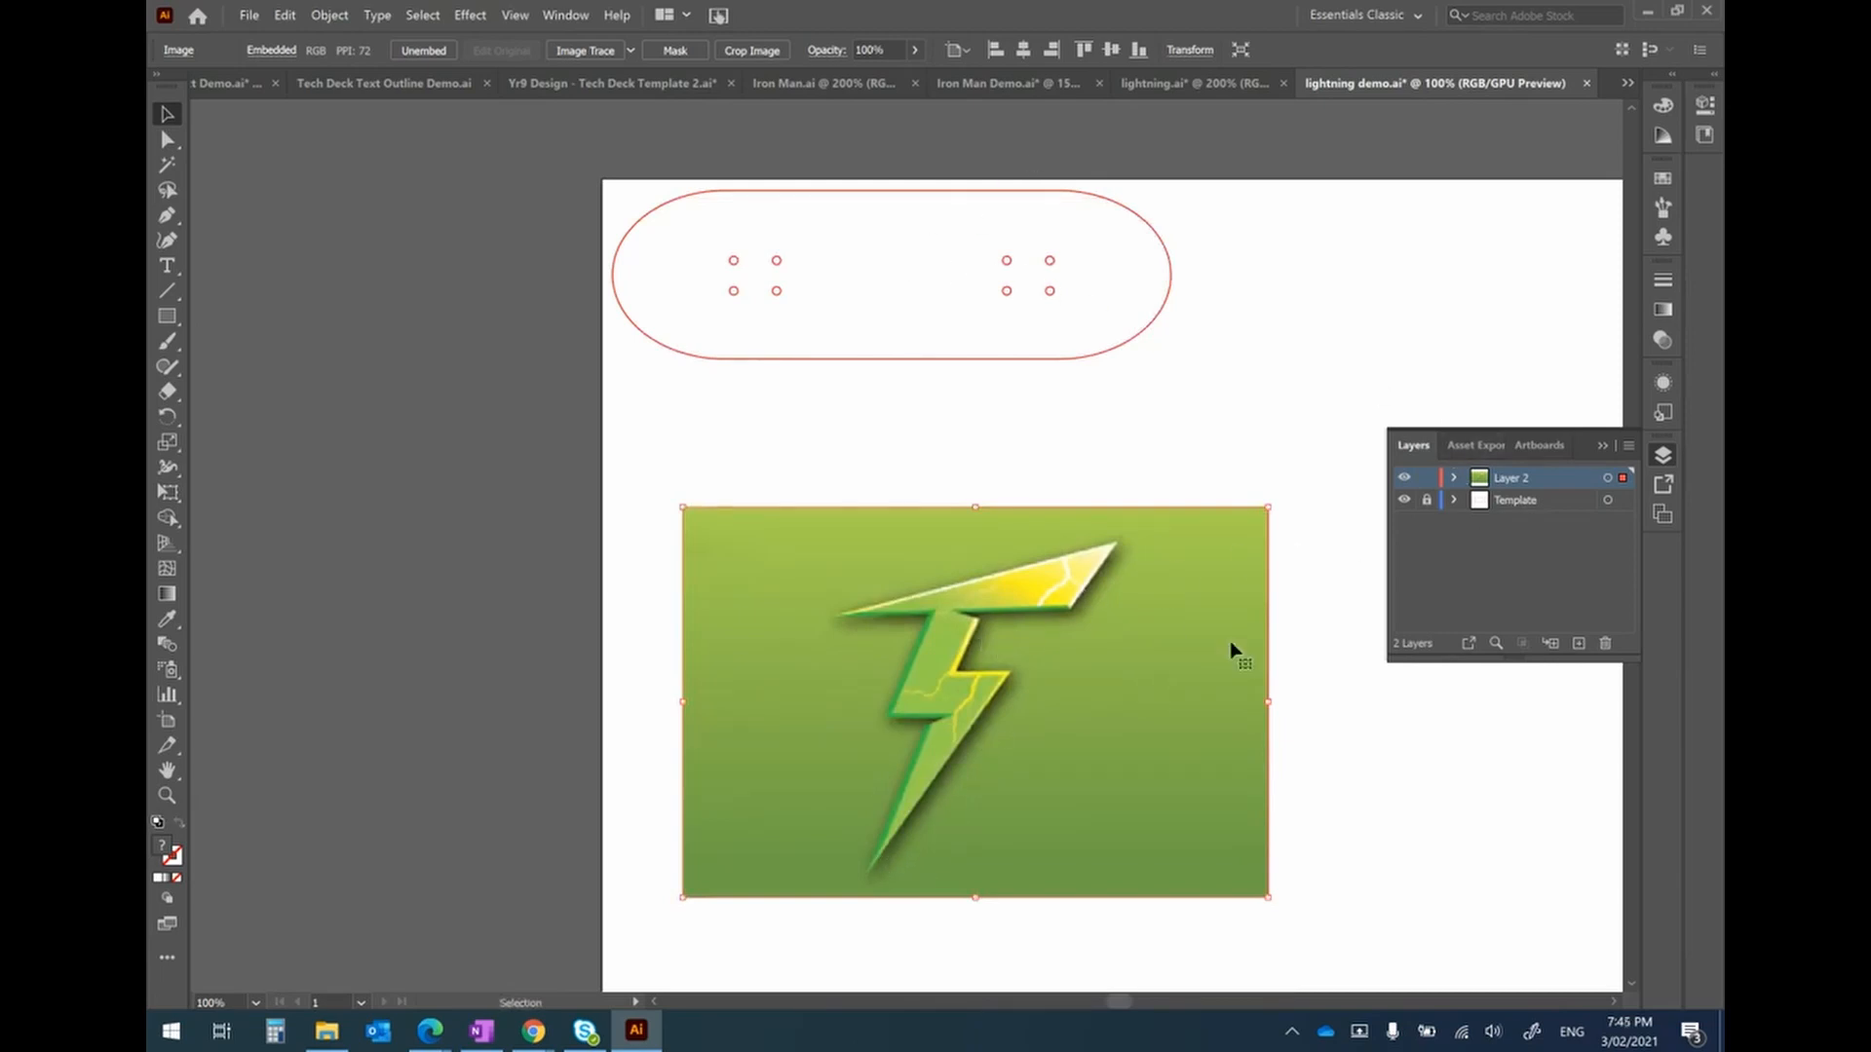
Add a new layer above the logo image and lock the image's layer, Layer 2.
{"action": "left_click", "coordinate": [1579, 644]}
{"action": "left_click", "coordinate": [1578, 644]}
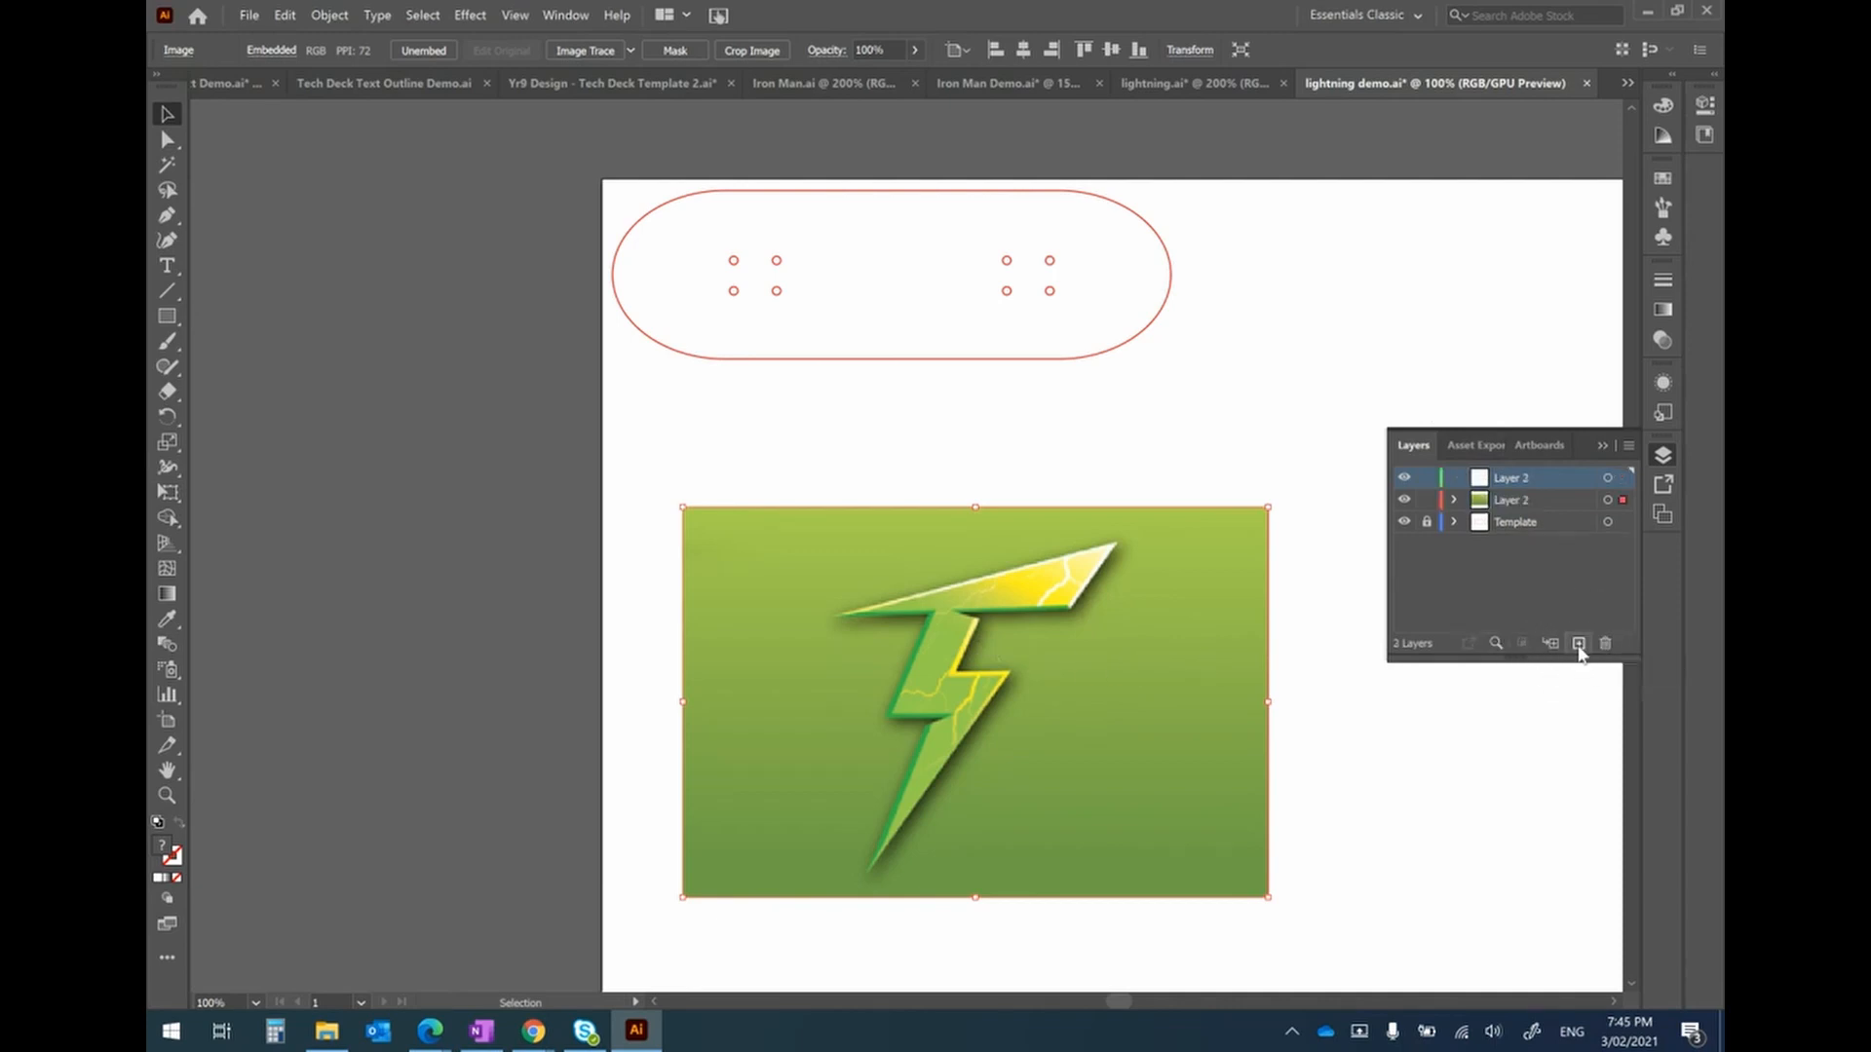
{"action": "left_click", "coordinate": [1429, 501]}
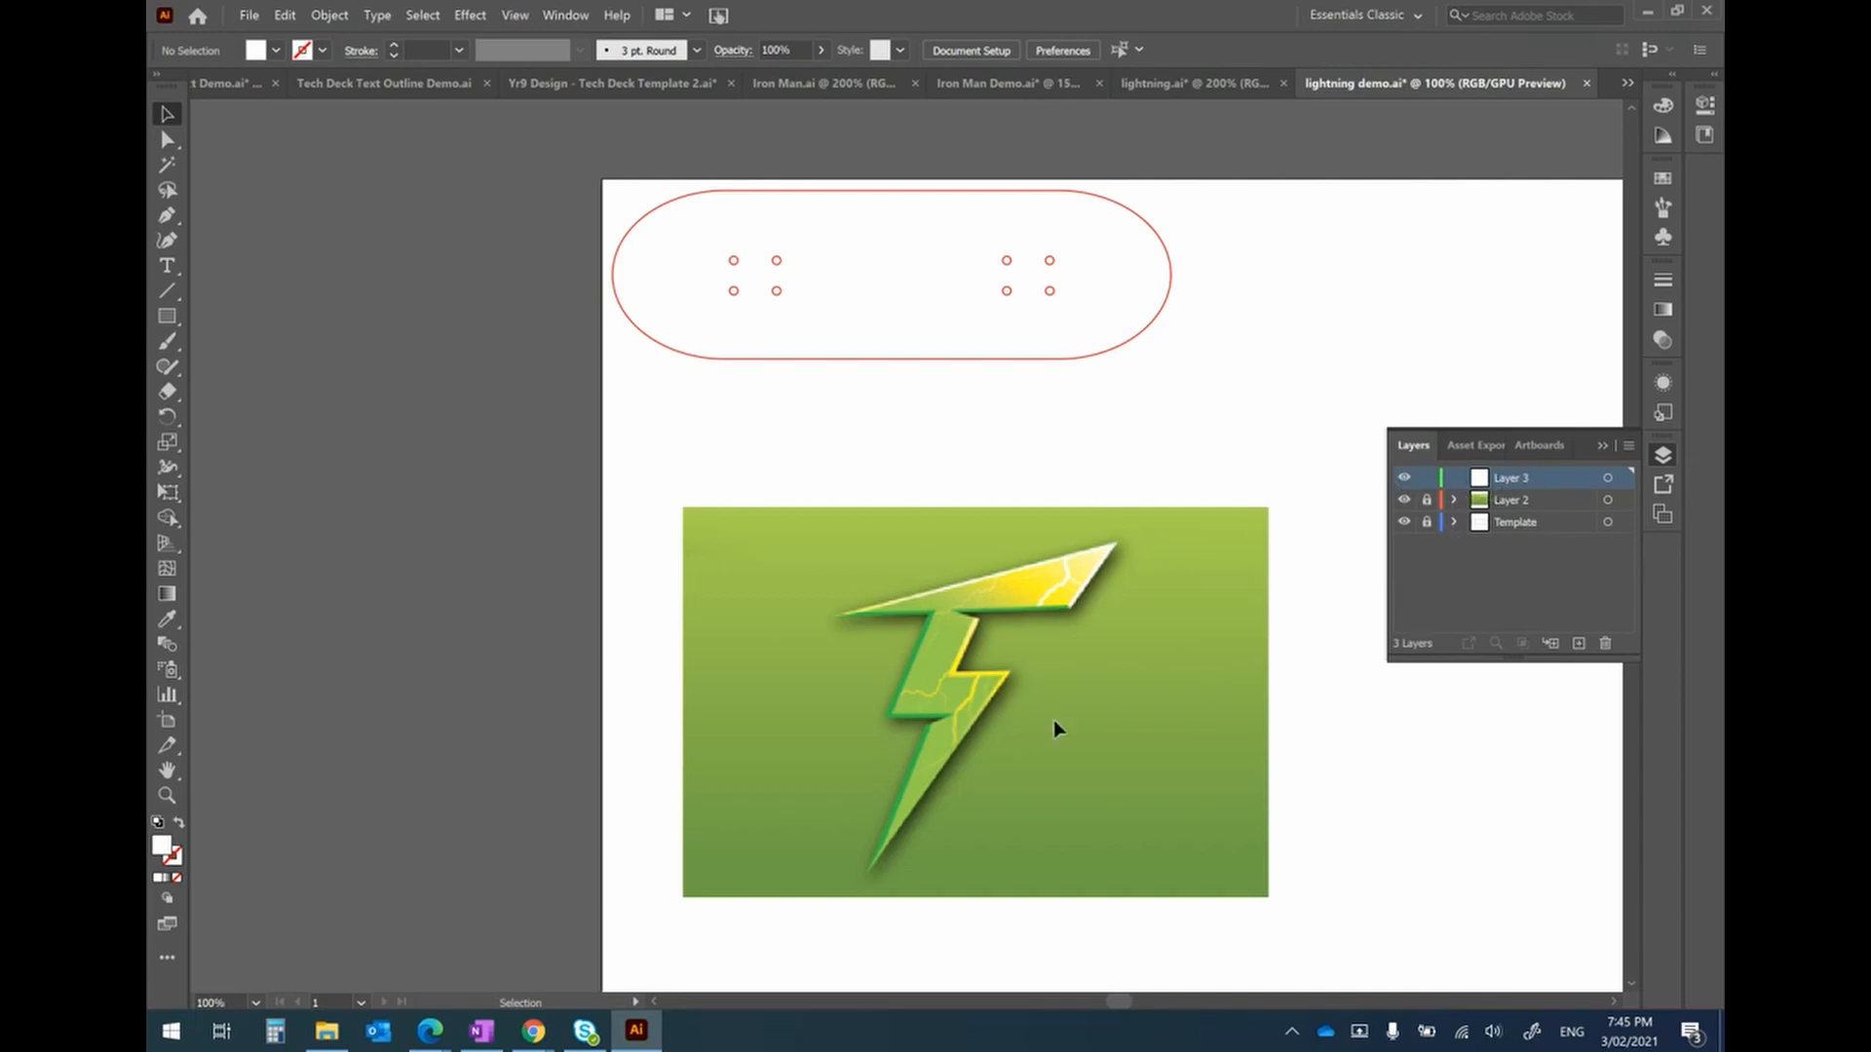
Activate the Pen tool and set it to no fill with a black stroke for tracing the logo.
{"action": "scroll", "coordinate": [996, 770], "scroll_direction": "left", "scroll_amount": 2}
{"action": "scroll", "coordinate": [1049, 804], "scroll_direction": "up", "scroll_amount": 2}
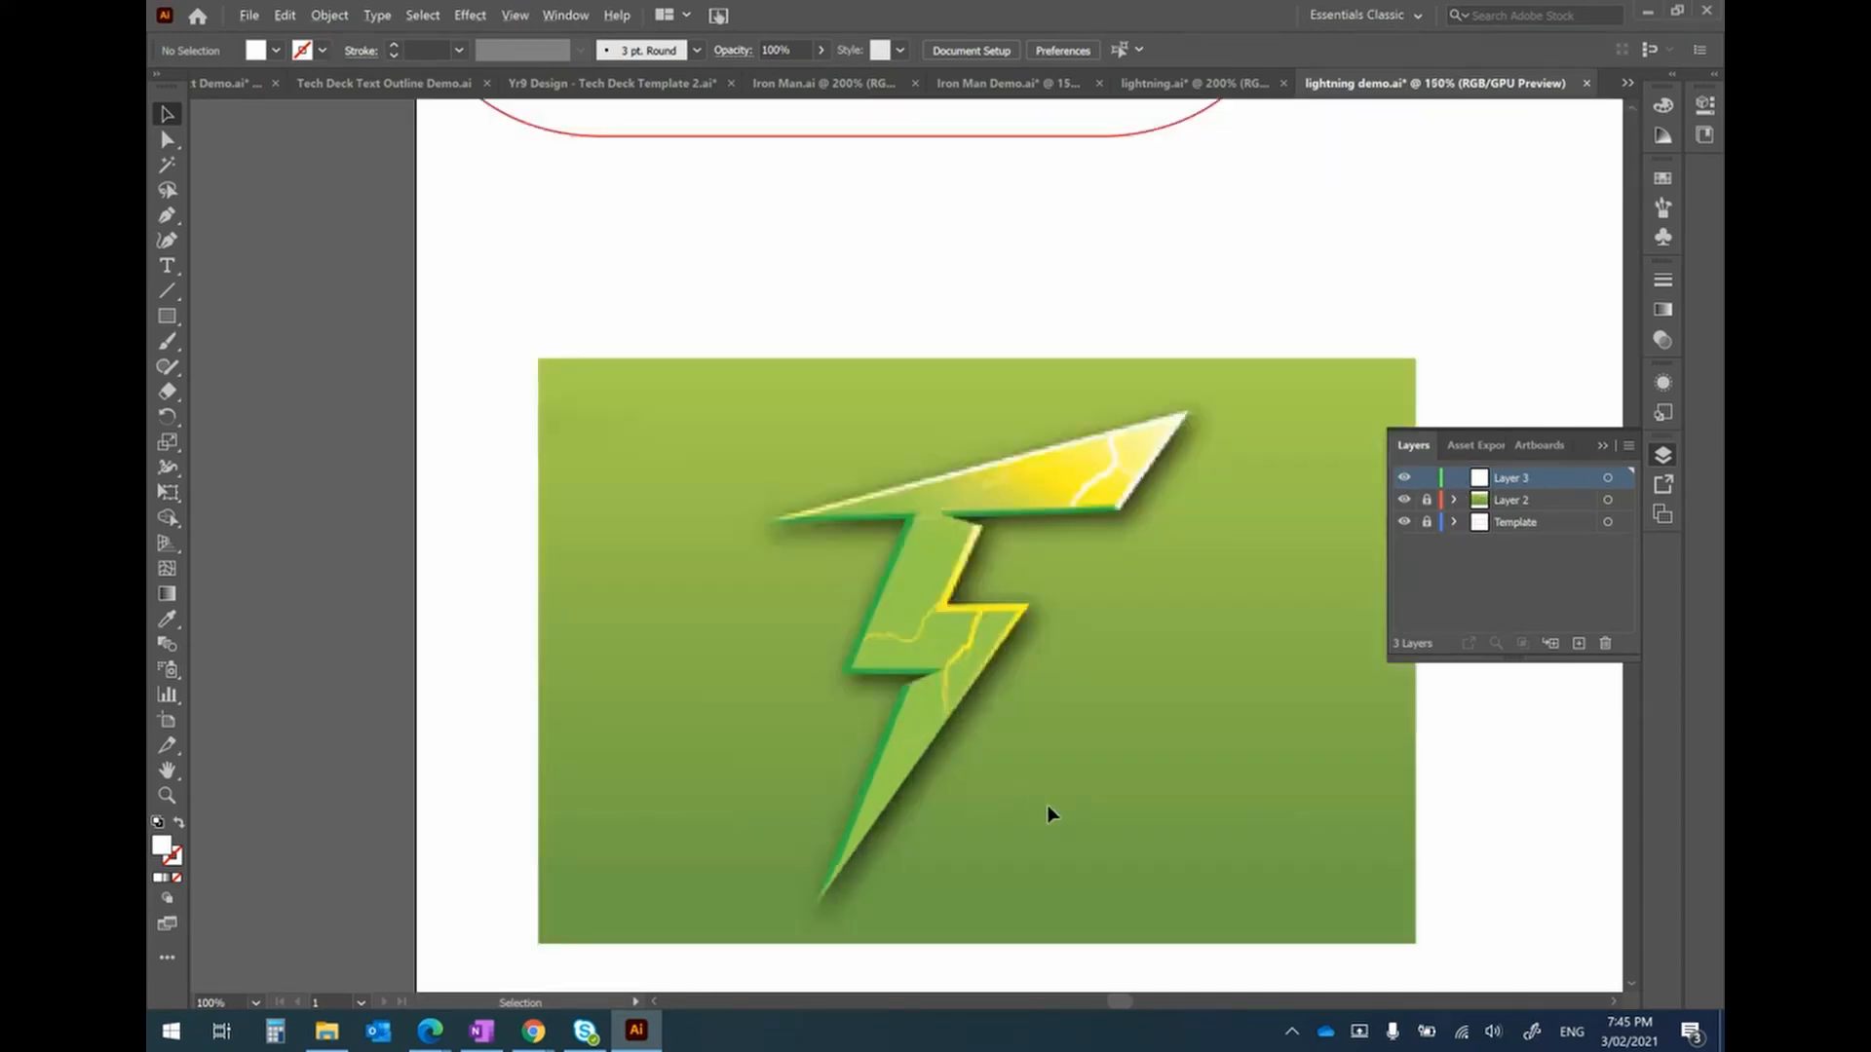
{"action": "scroll", "coordinate": [1111, 756], "scroll_direction": "right", "scroll_amount": 2}
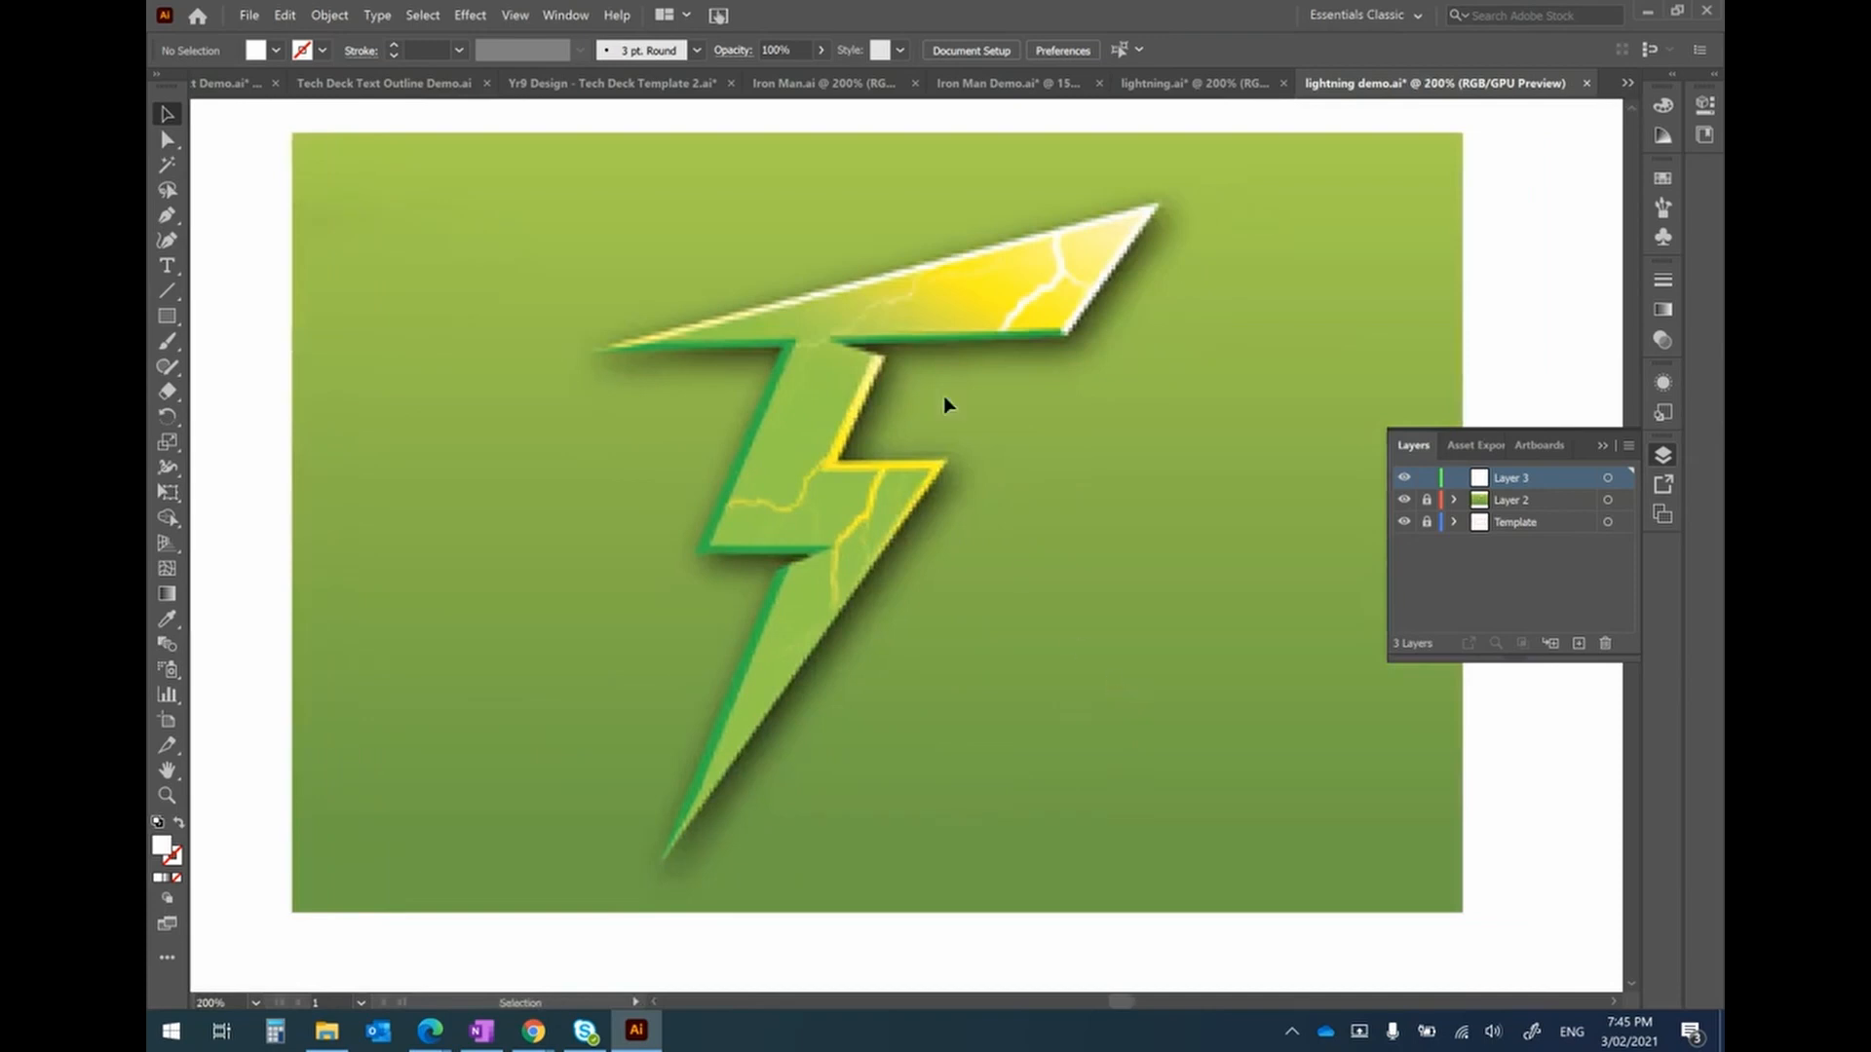
{"action": "scroll", "coordinate": [937, 405], "scroll_direction": "up", "scroll_amount": 1}
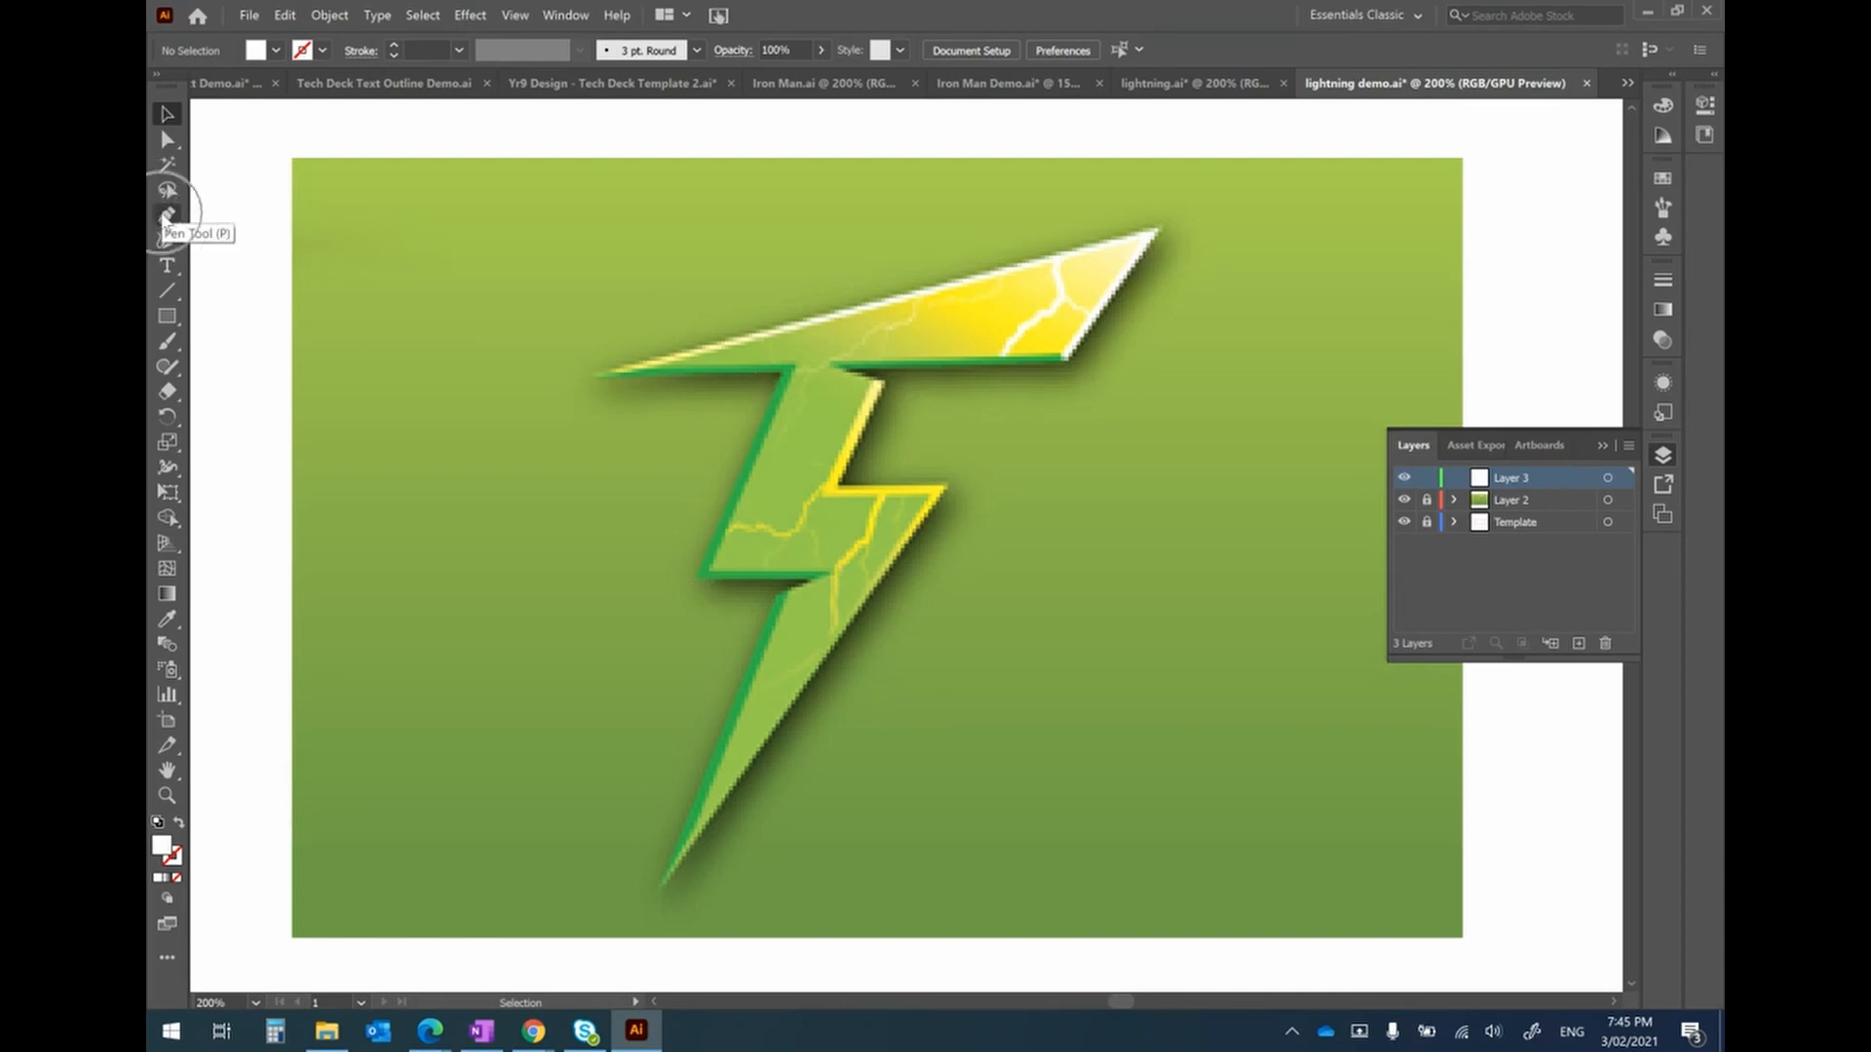
{"action": "left_click", "coordinate": [166, 215]}
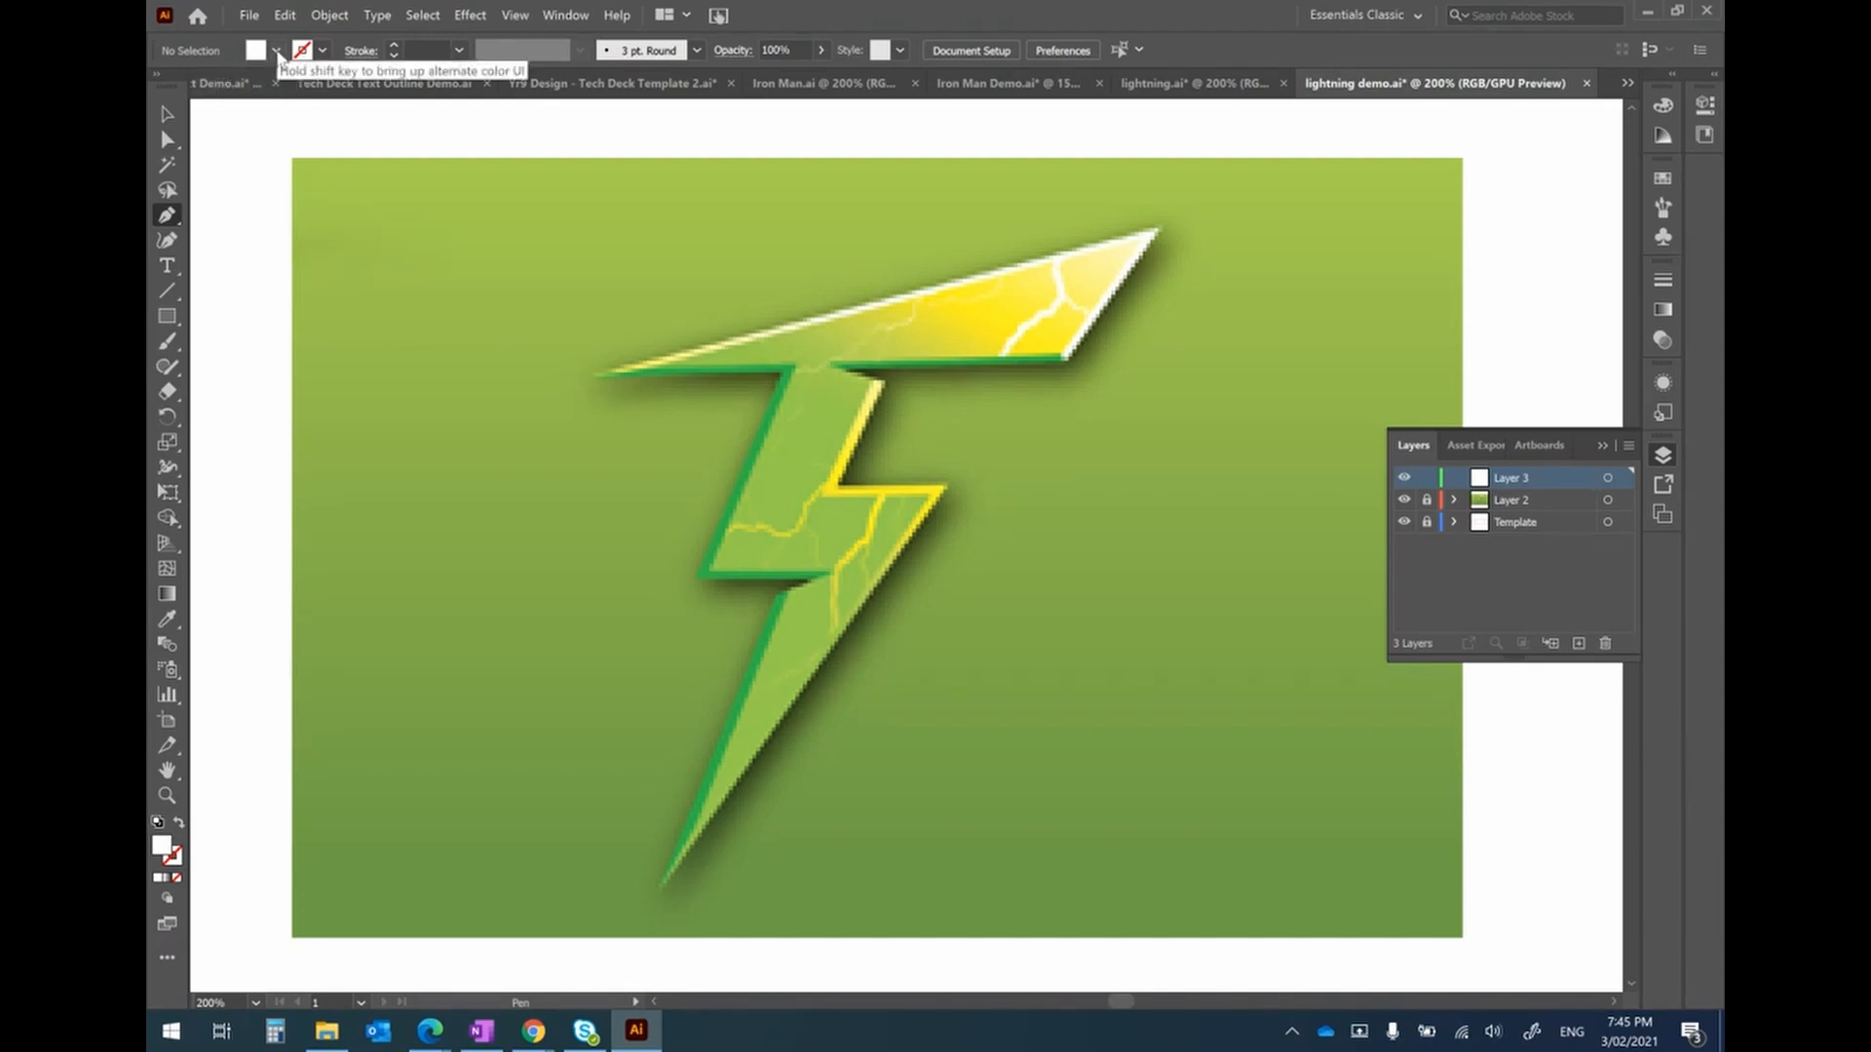
{"action": "left_click", "coordinate": [277, 51]}
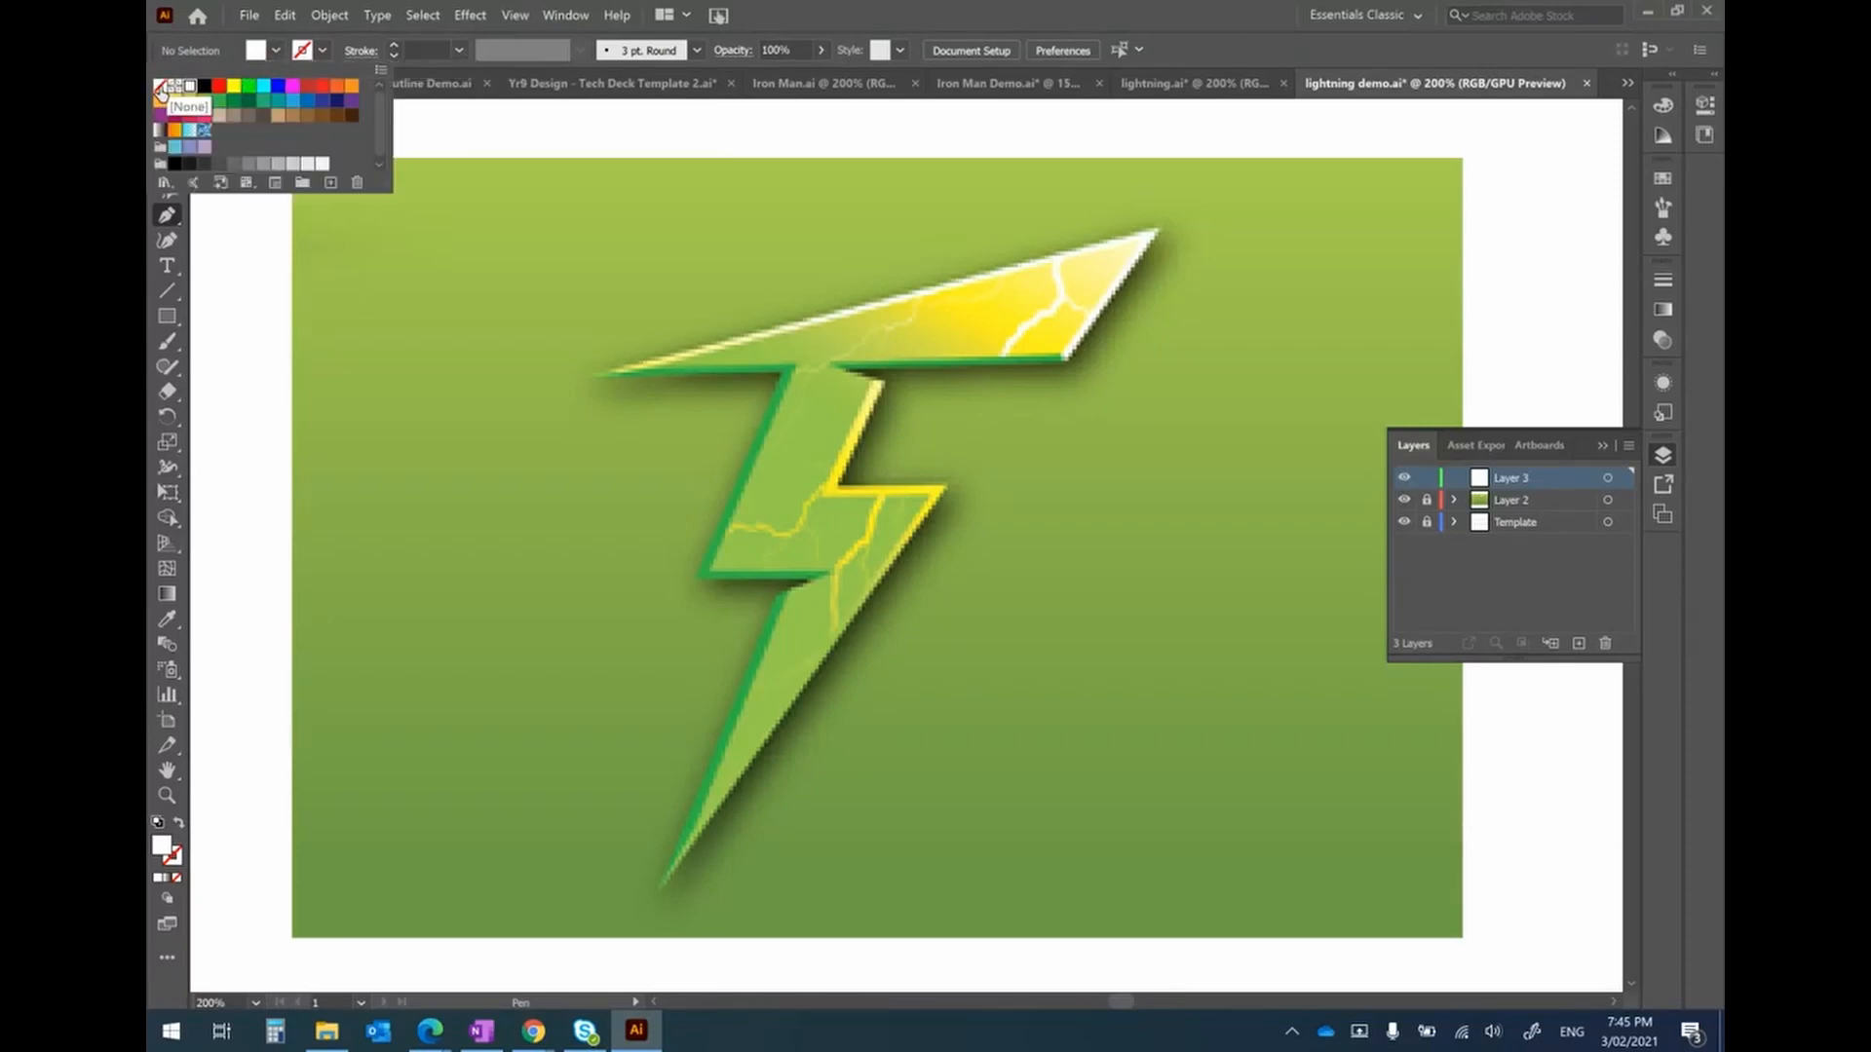
{"action": "left_click", "coordinate": [161, 87]}
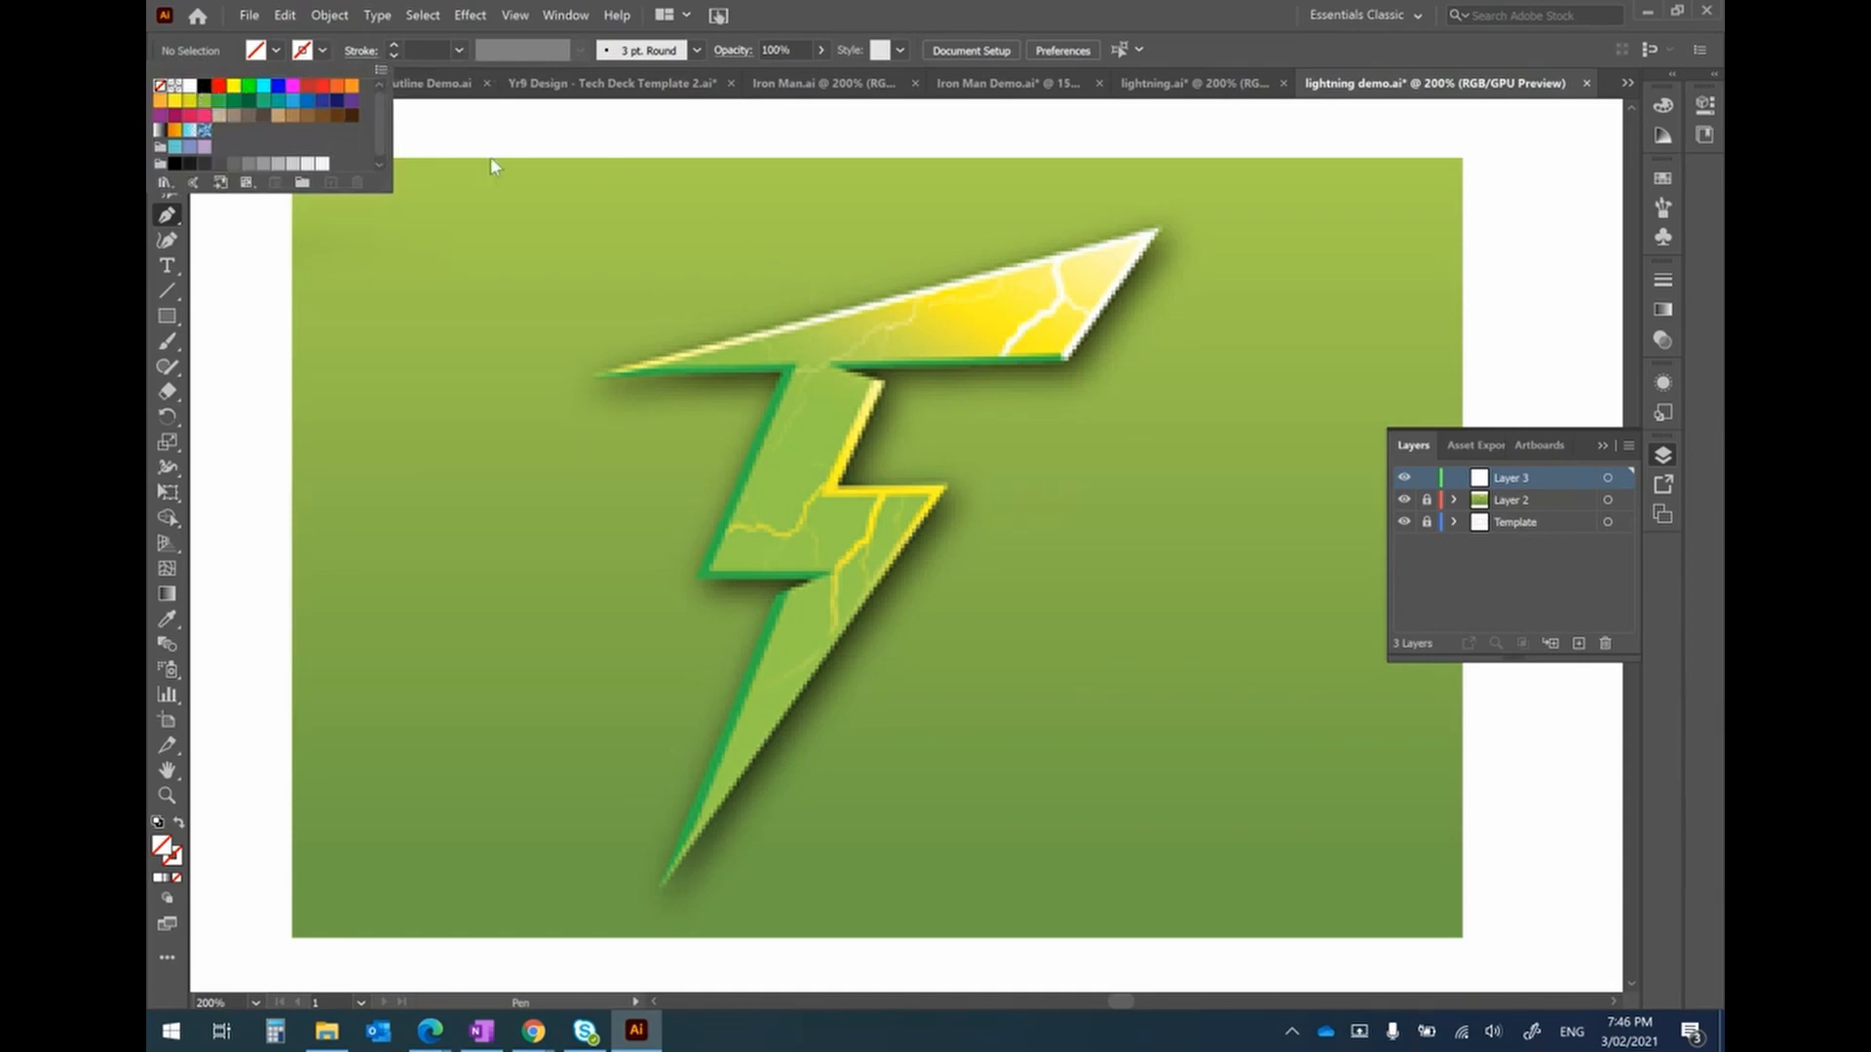
{"action": "left_click", "coordinate": [205, 90]}
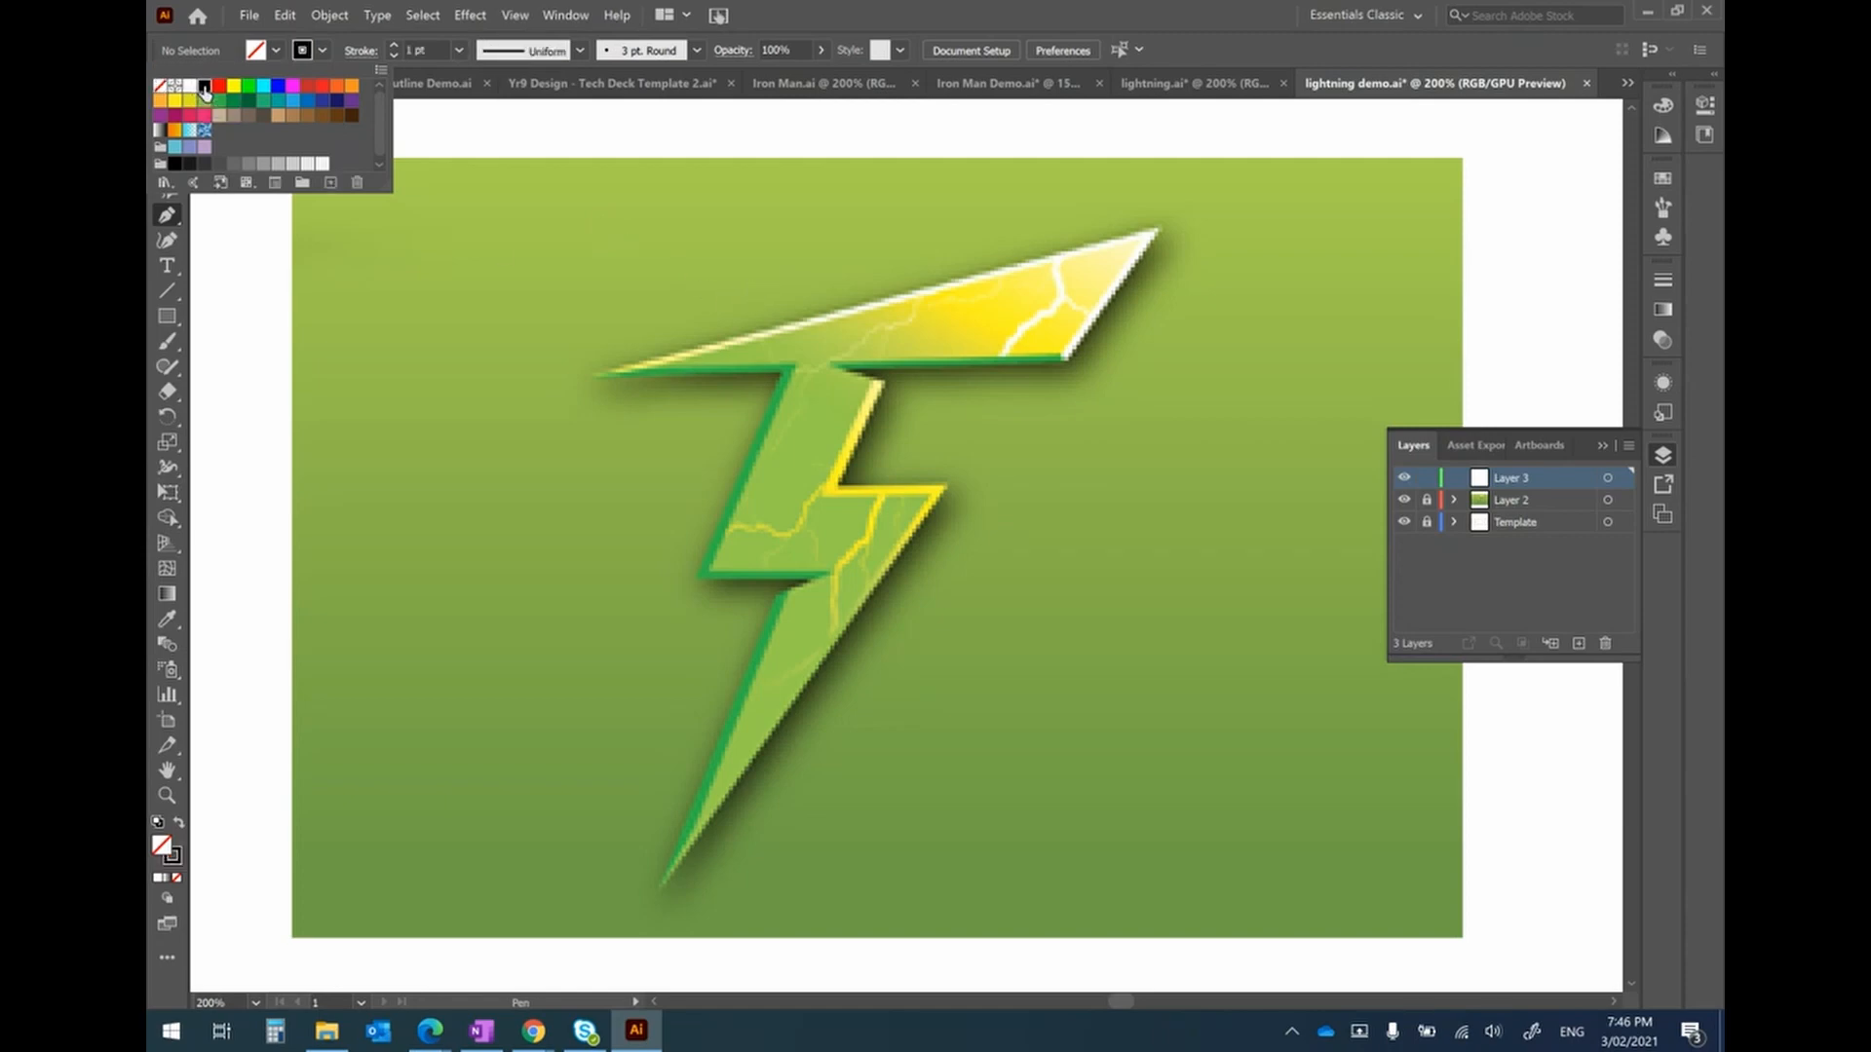
{"action": "left_click", "coordinate": [433, 48]}
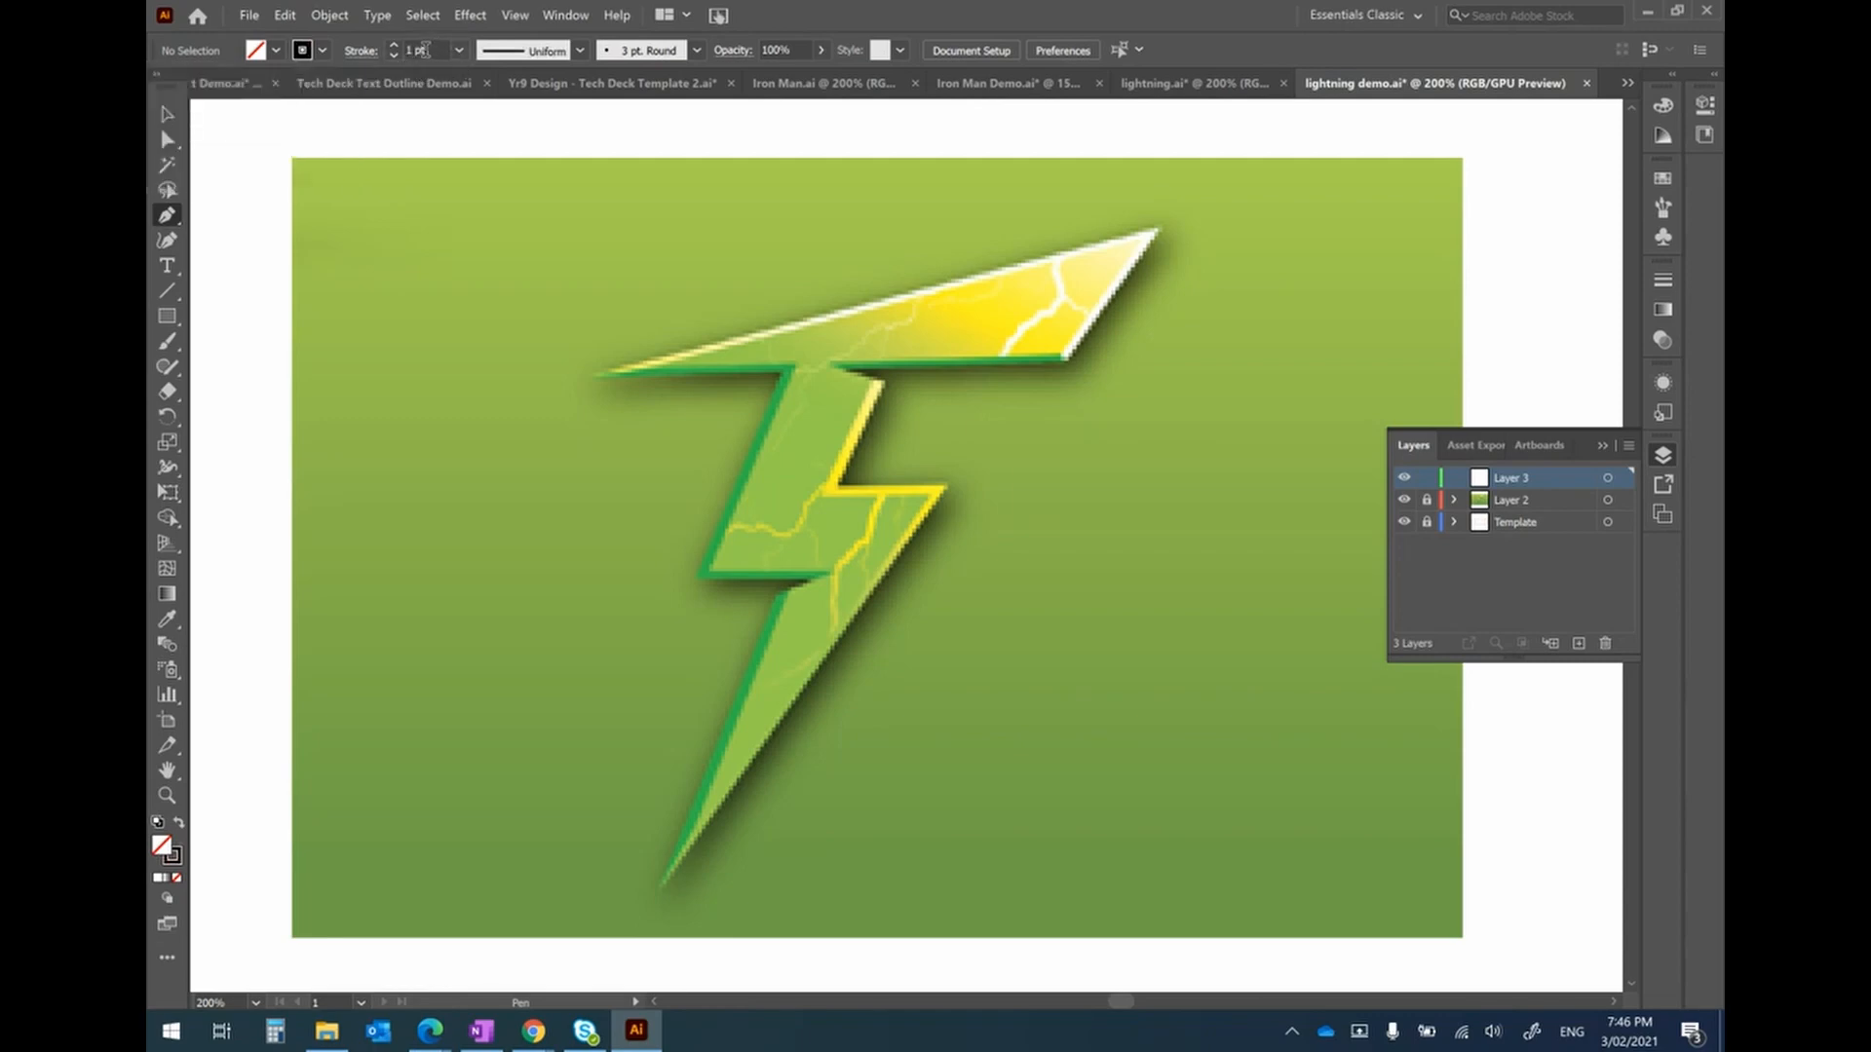
{"action": "left_click", "coordinate": [596, 377]}
{"action": "left_click", "coordinate": [1157, 237]}
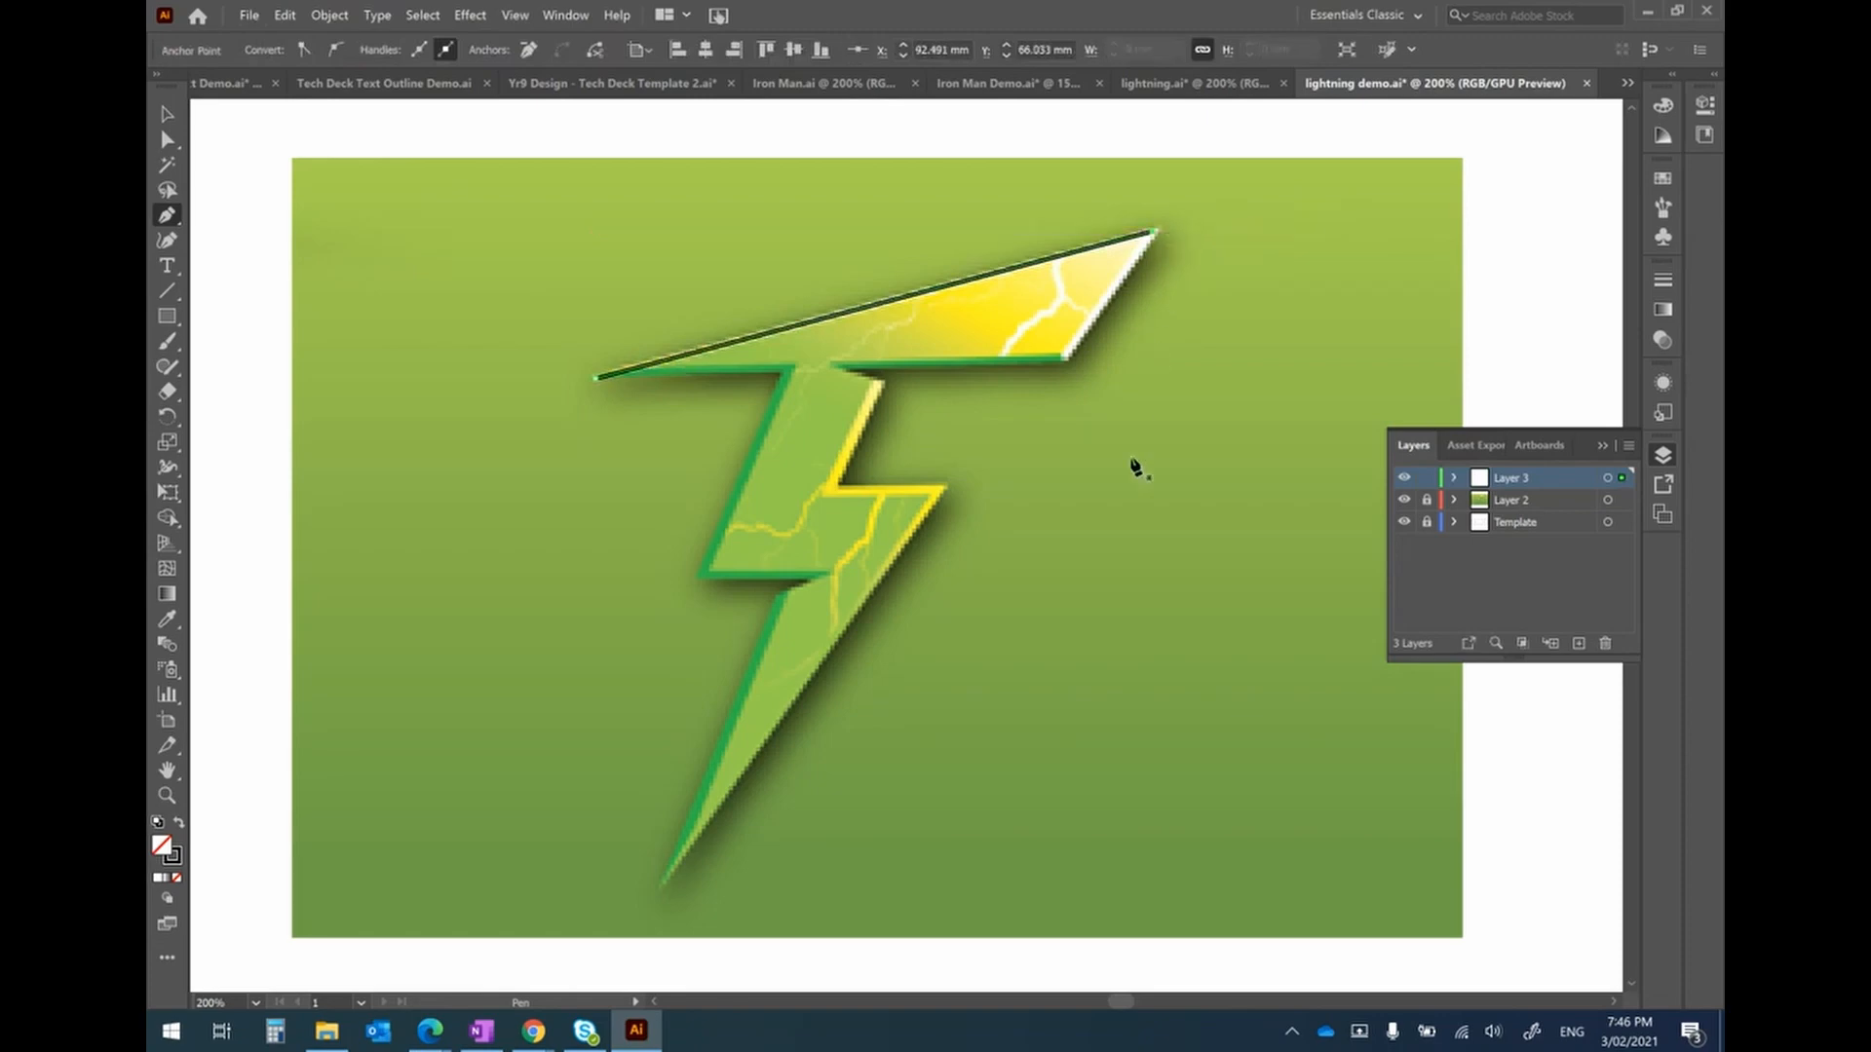
{"action": "key", "text": "ctrl+z"}
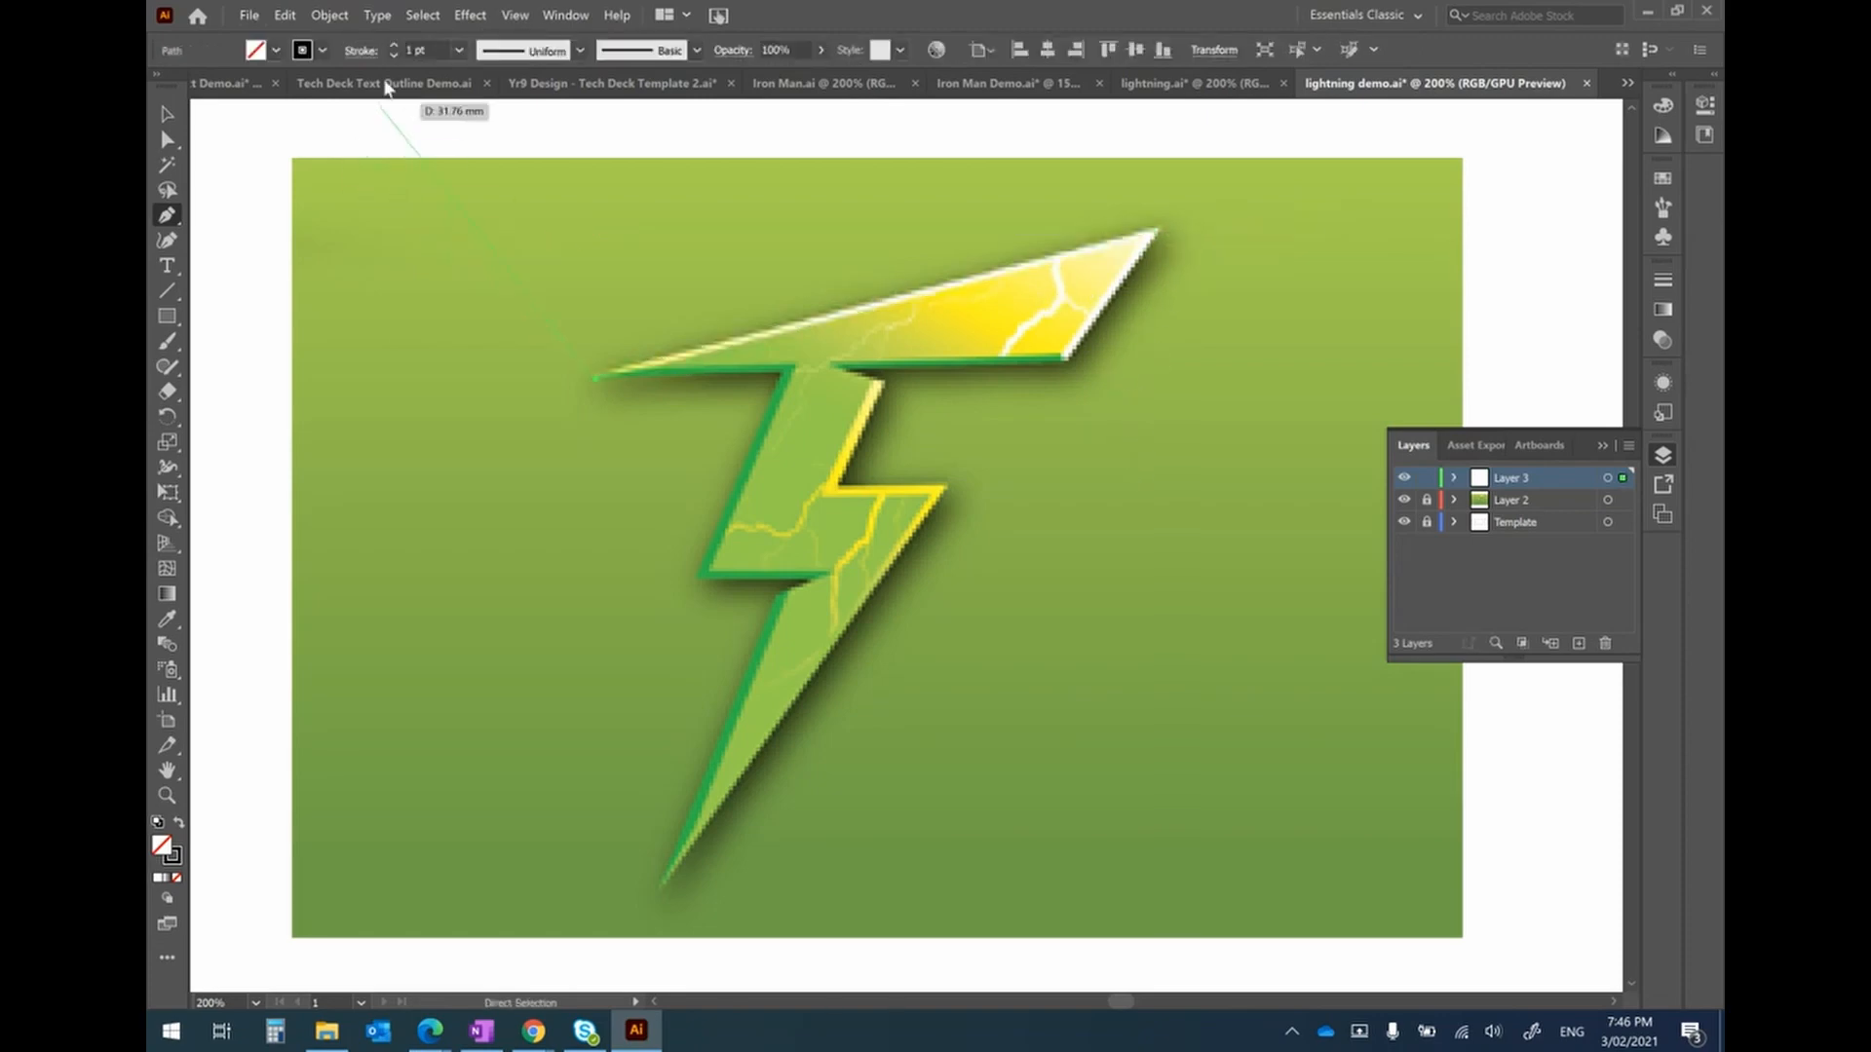
{"action": "key", "text": "ctrl+z"}
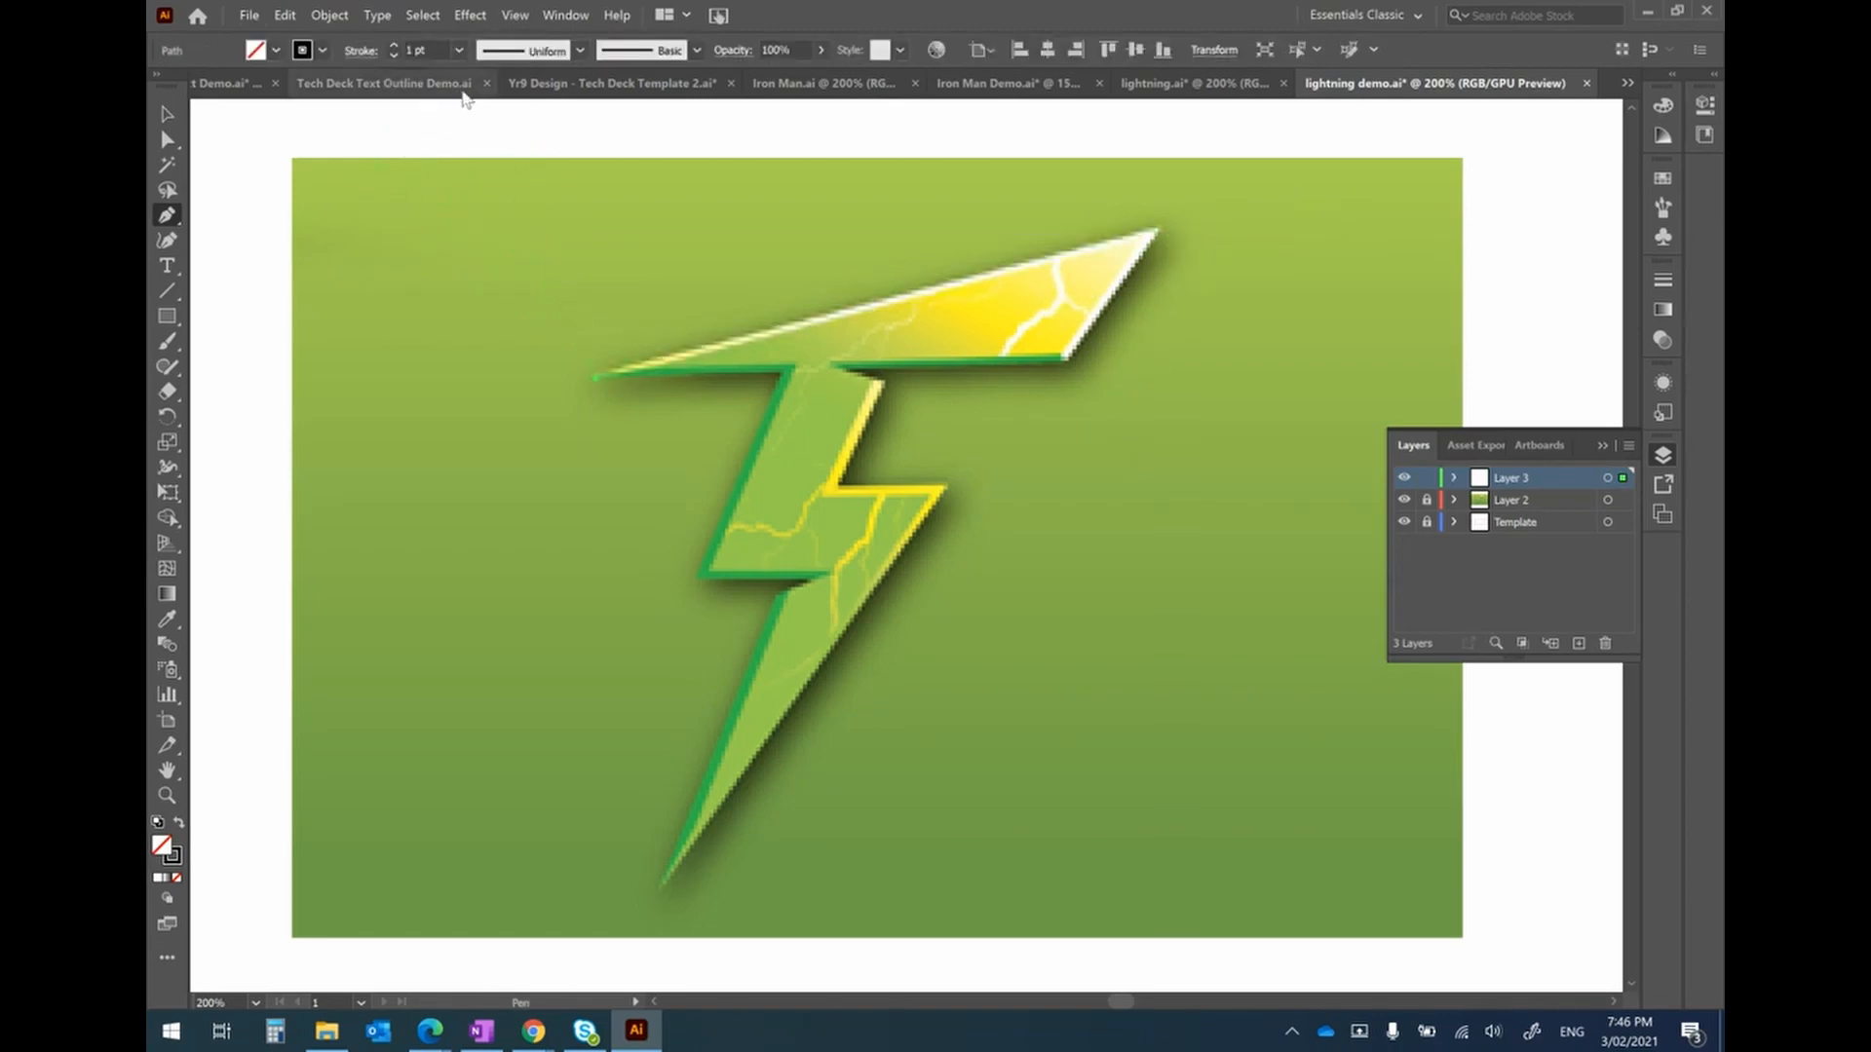
Set the Pen tool's stroke weight to 2 pt.
{"action": "left_click", "coordinate": [459, 50]}
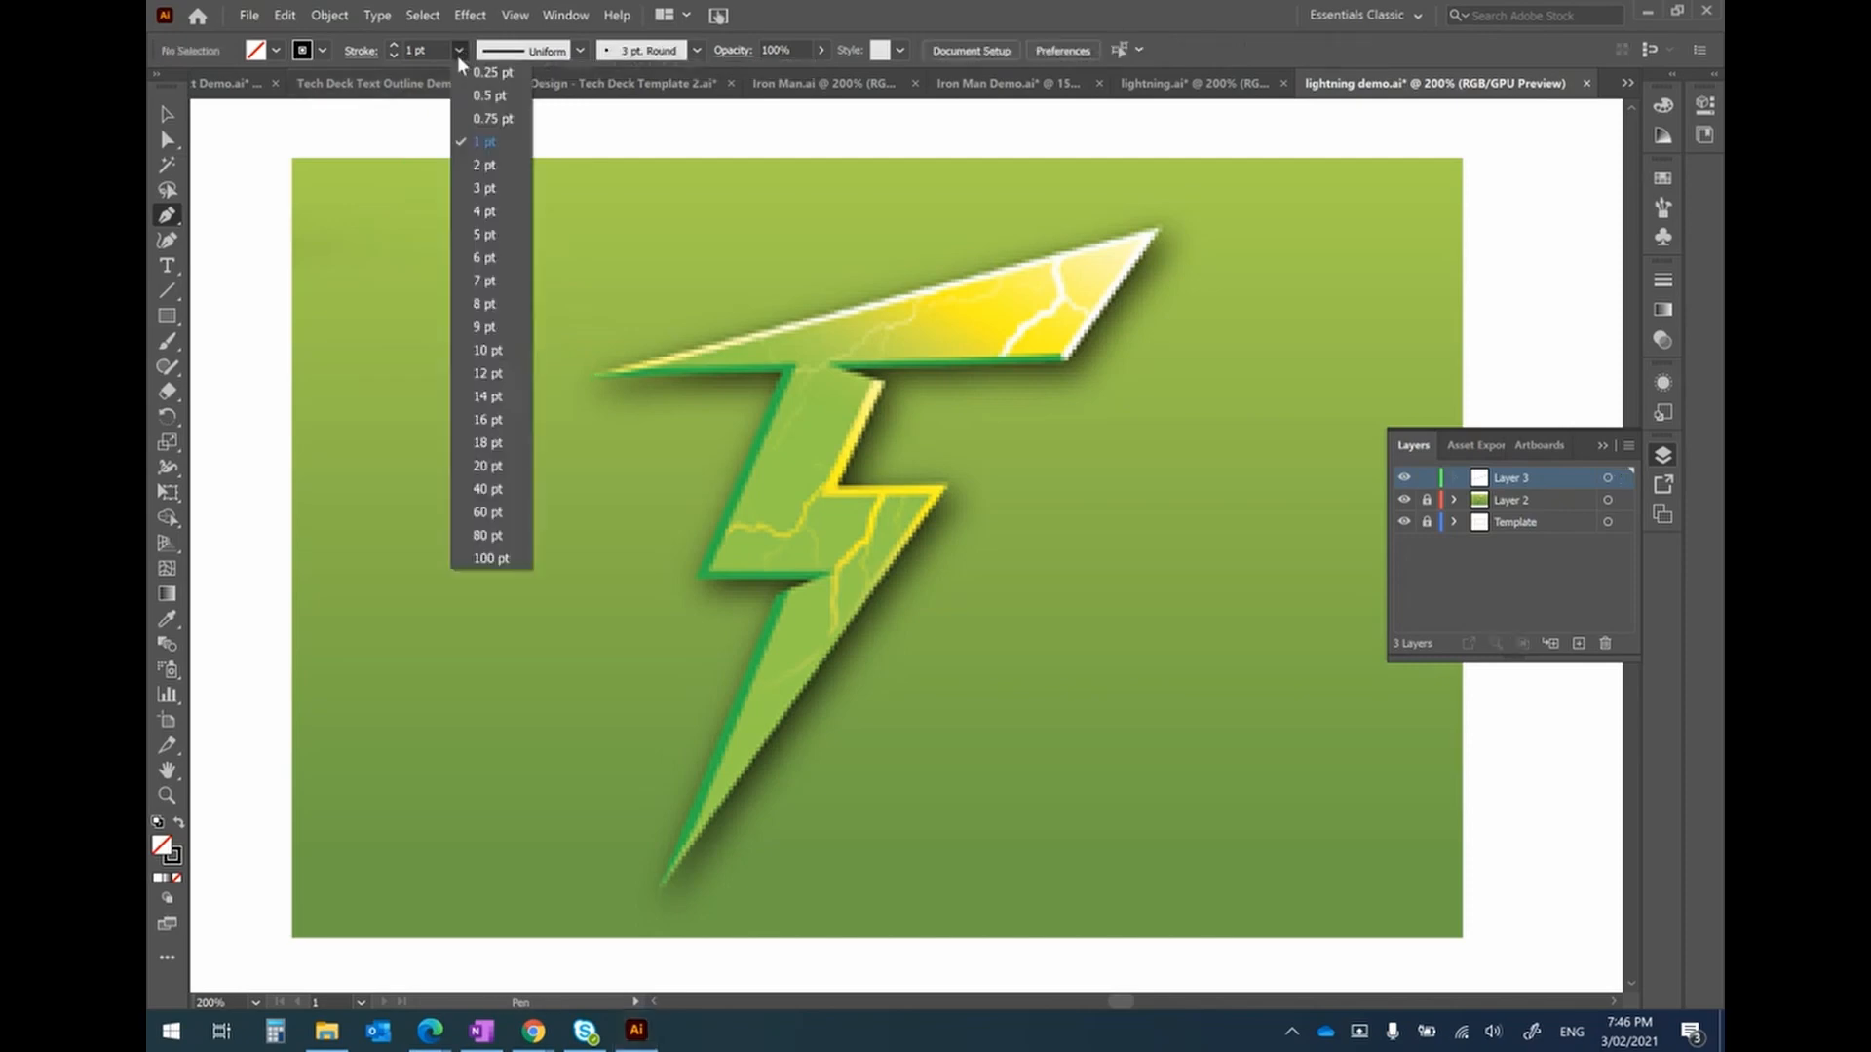
{"action": "left_click", "coordinate": [484, 164]}
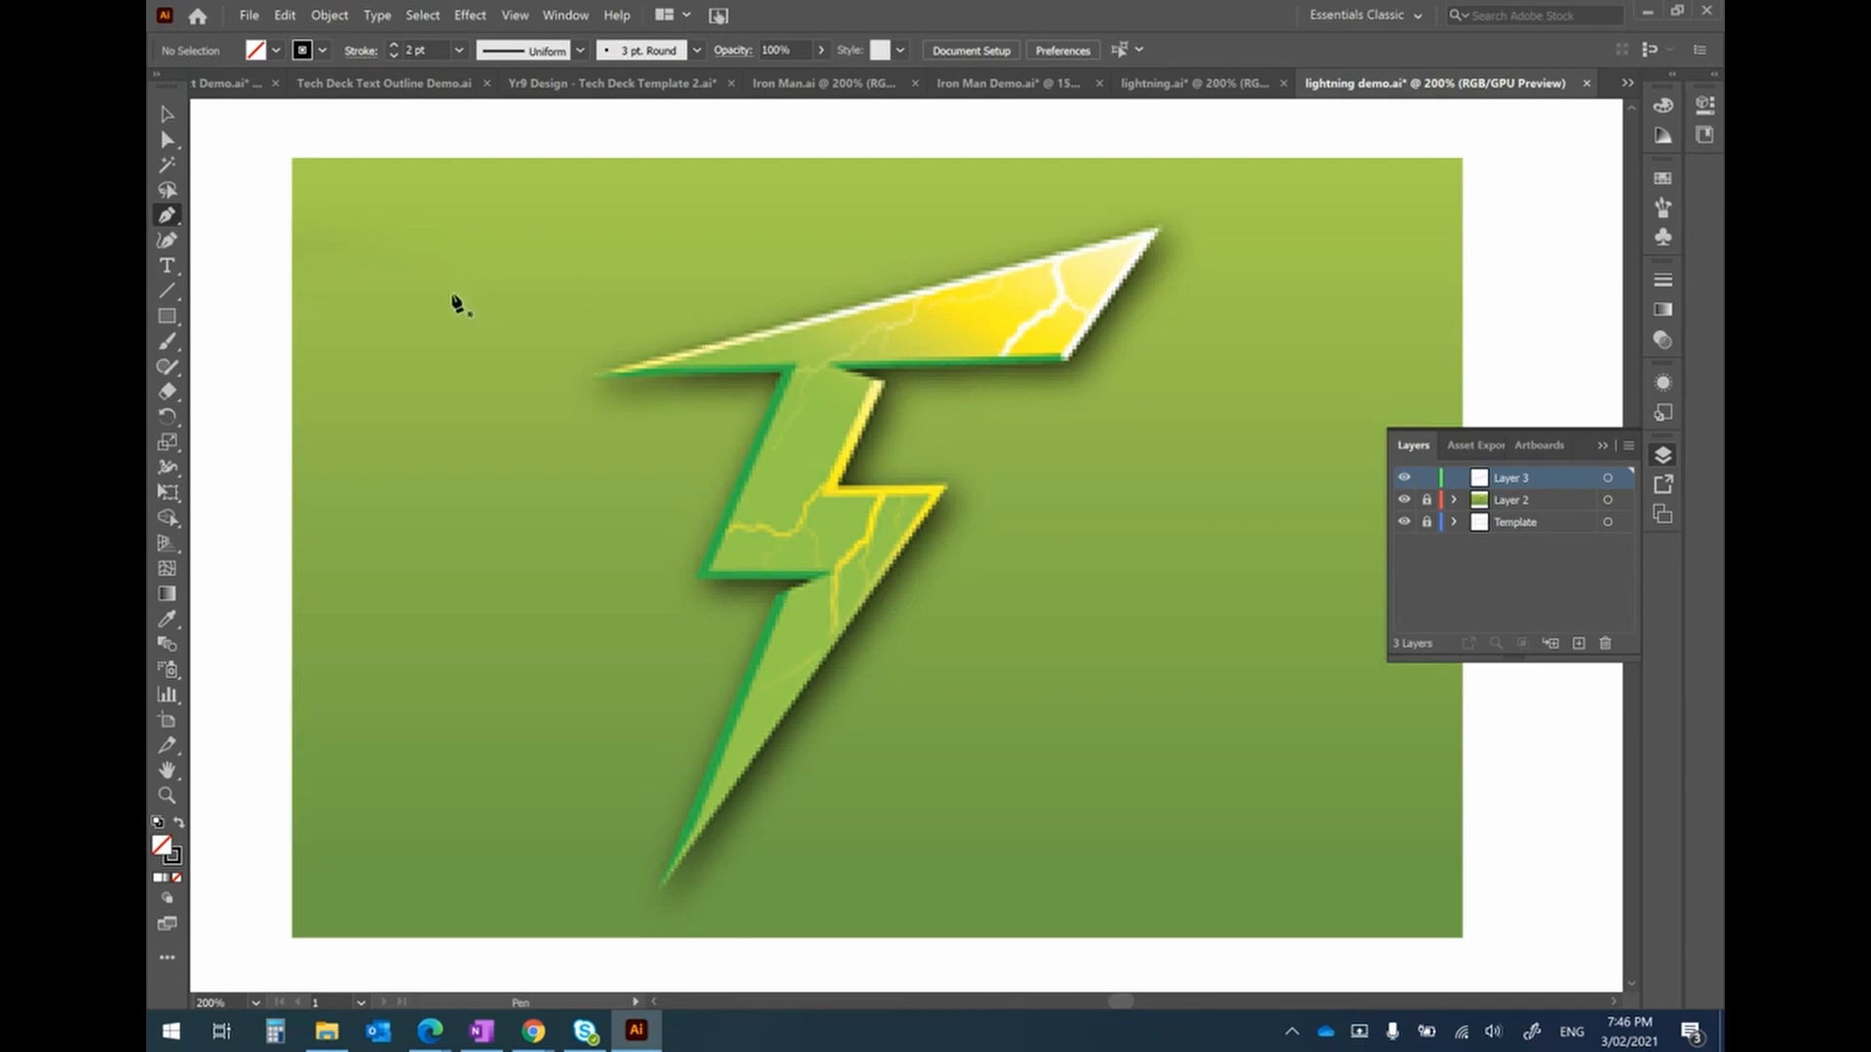
Draw a closed four-sided practice shape with straight pen segments beside the bolt, and delete it.
{"action": "left_click", "coordinate": [358, 231]}
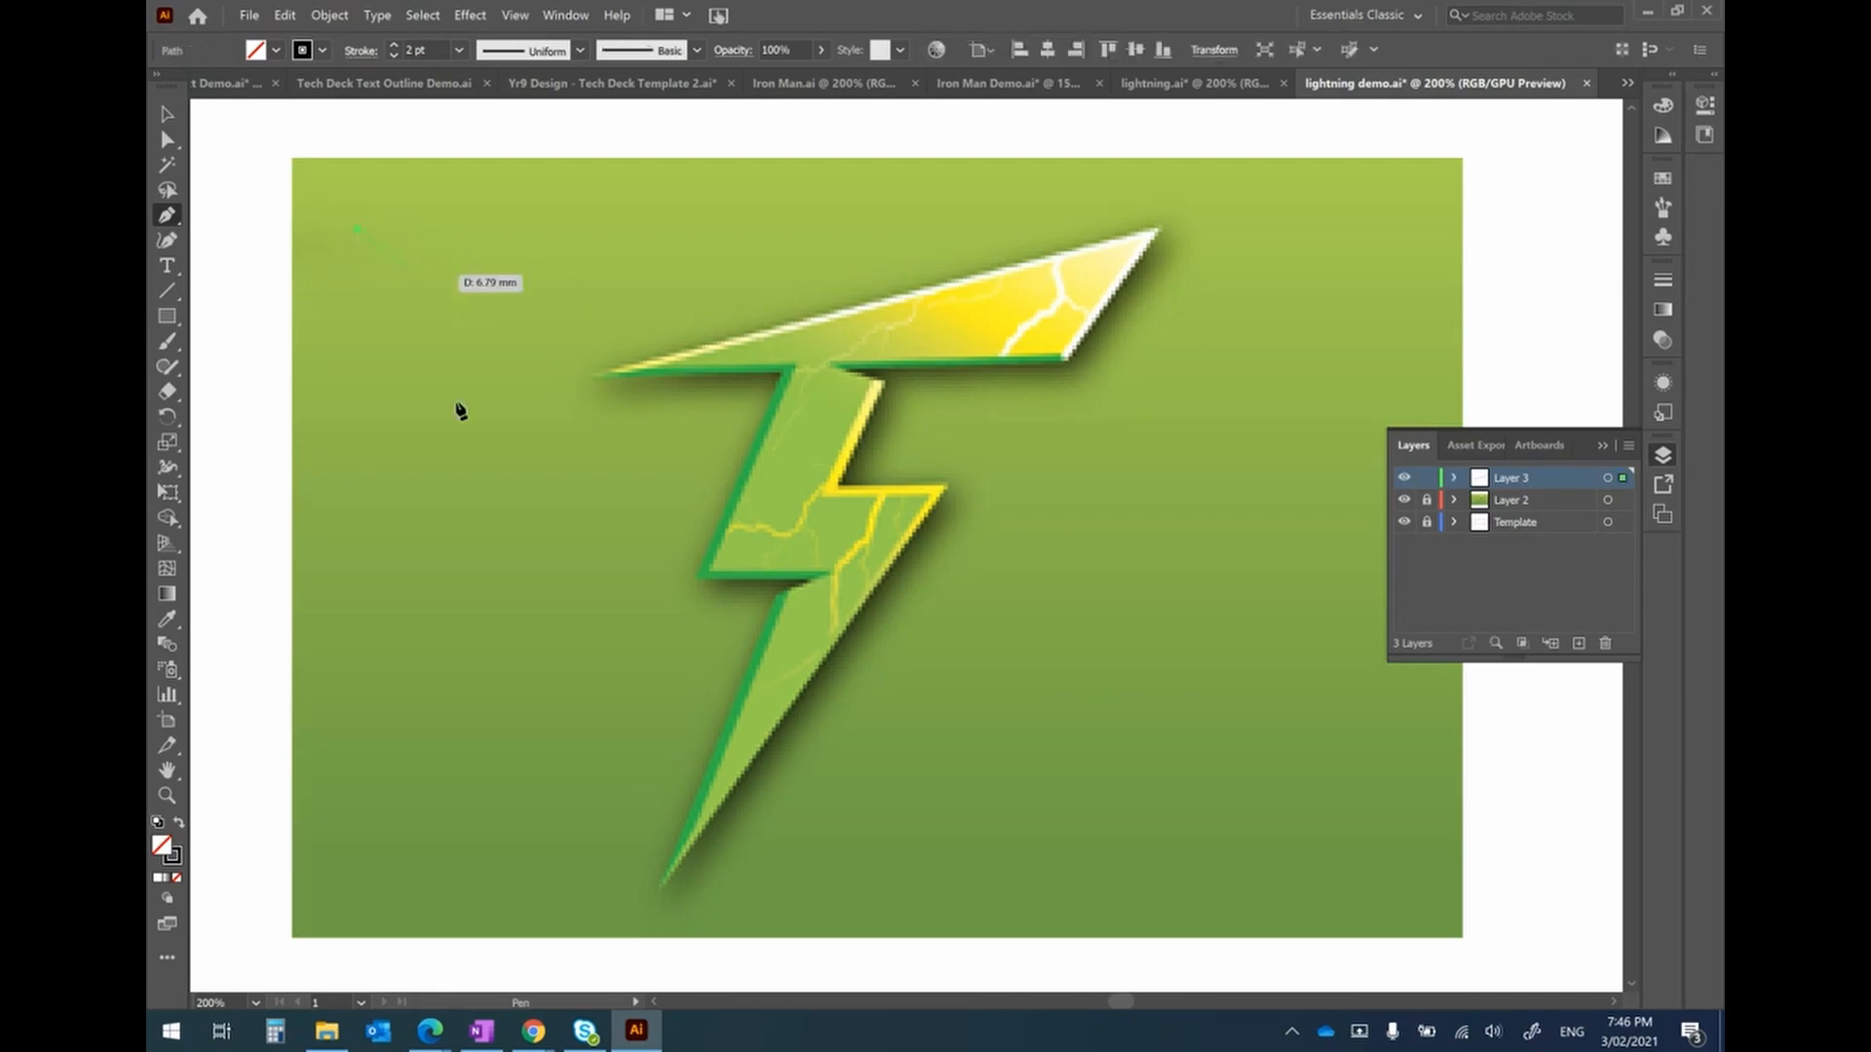
{"action": "left_click", "coordinate": [707, 197]}
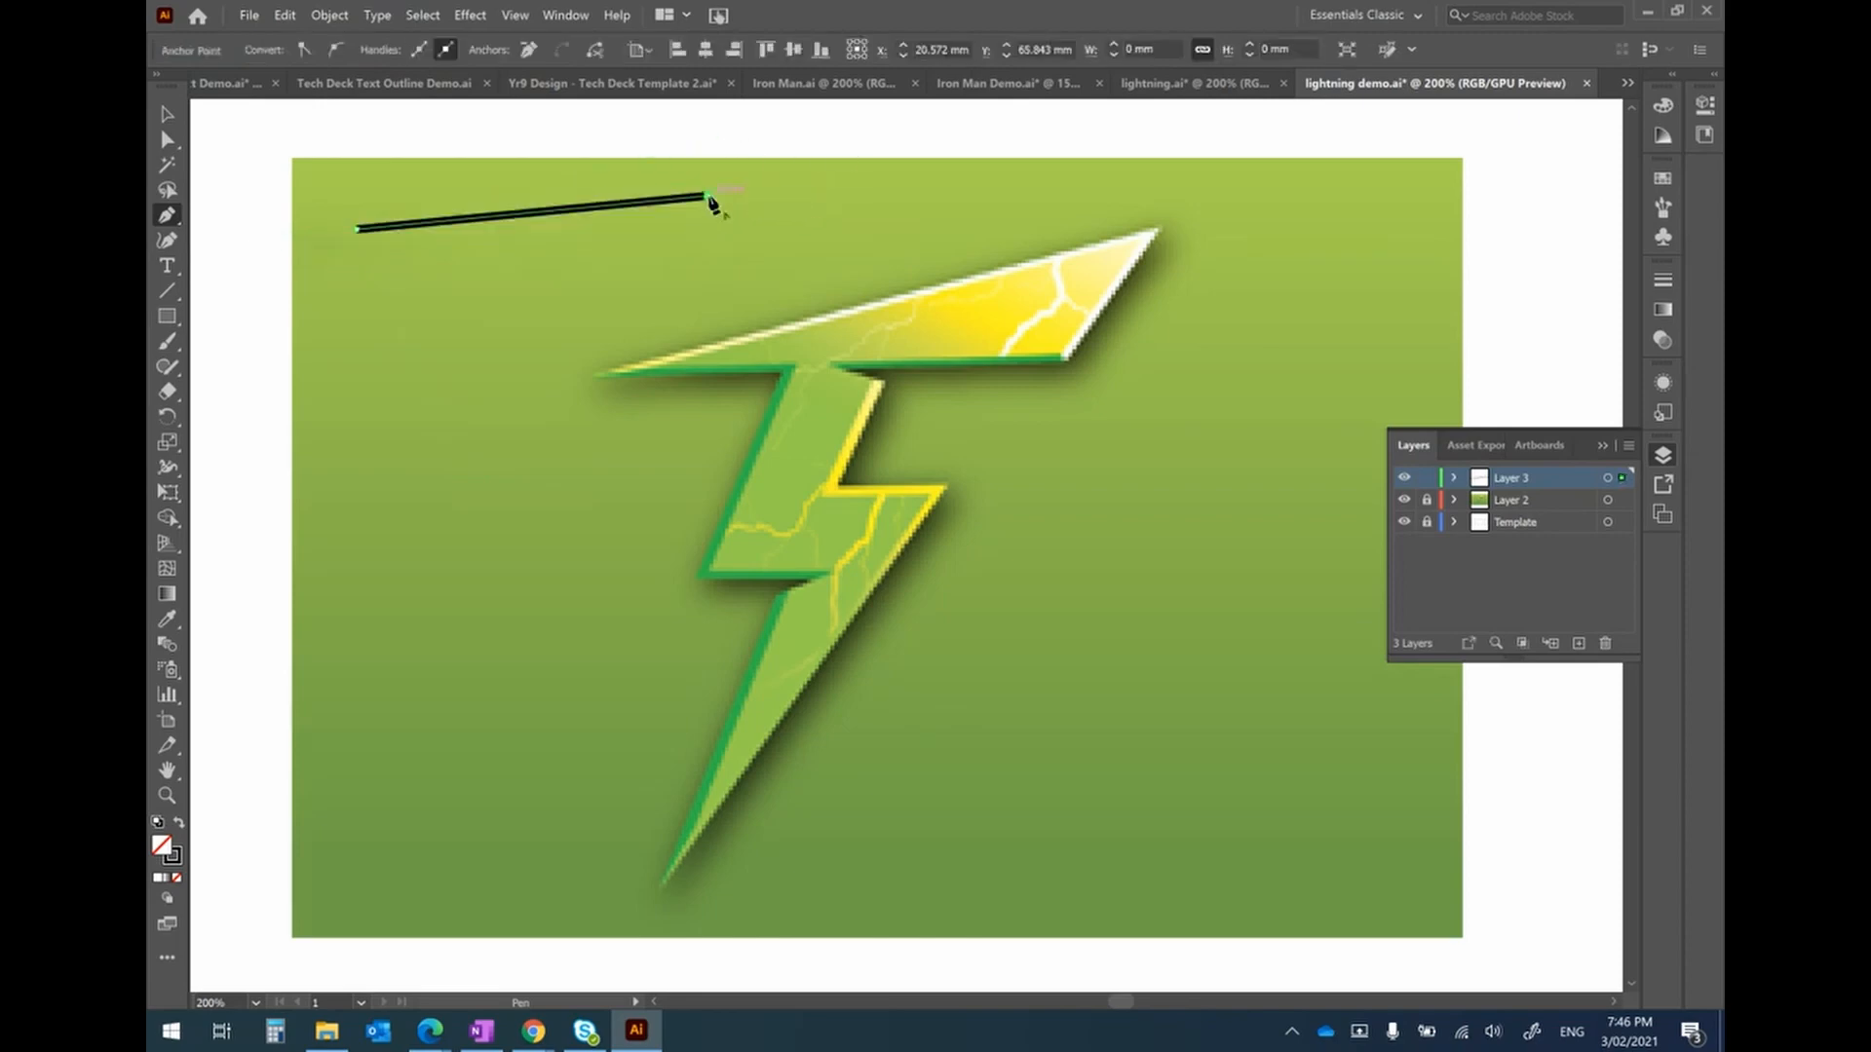
{"action": "left_click", "coordinate": [568, 356]}
{"action": "left_click", "coordinate": [478, 516]}
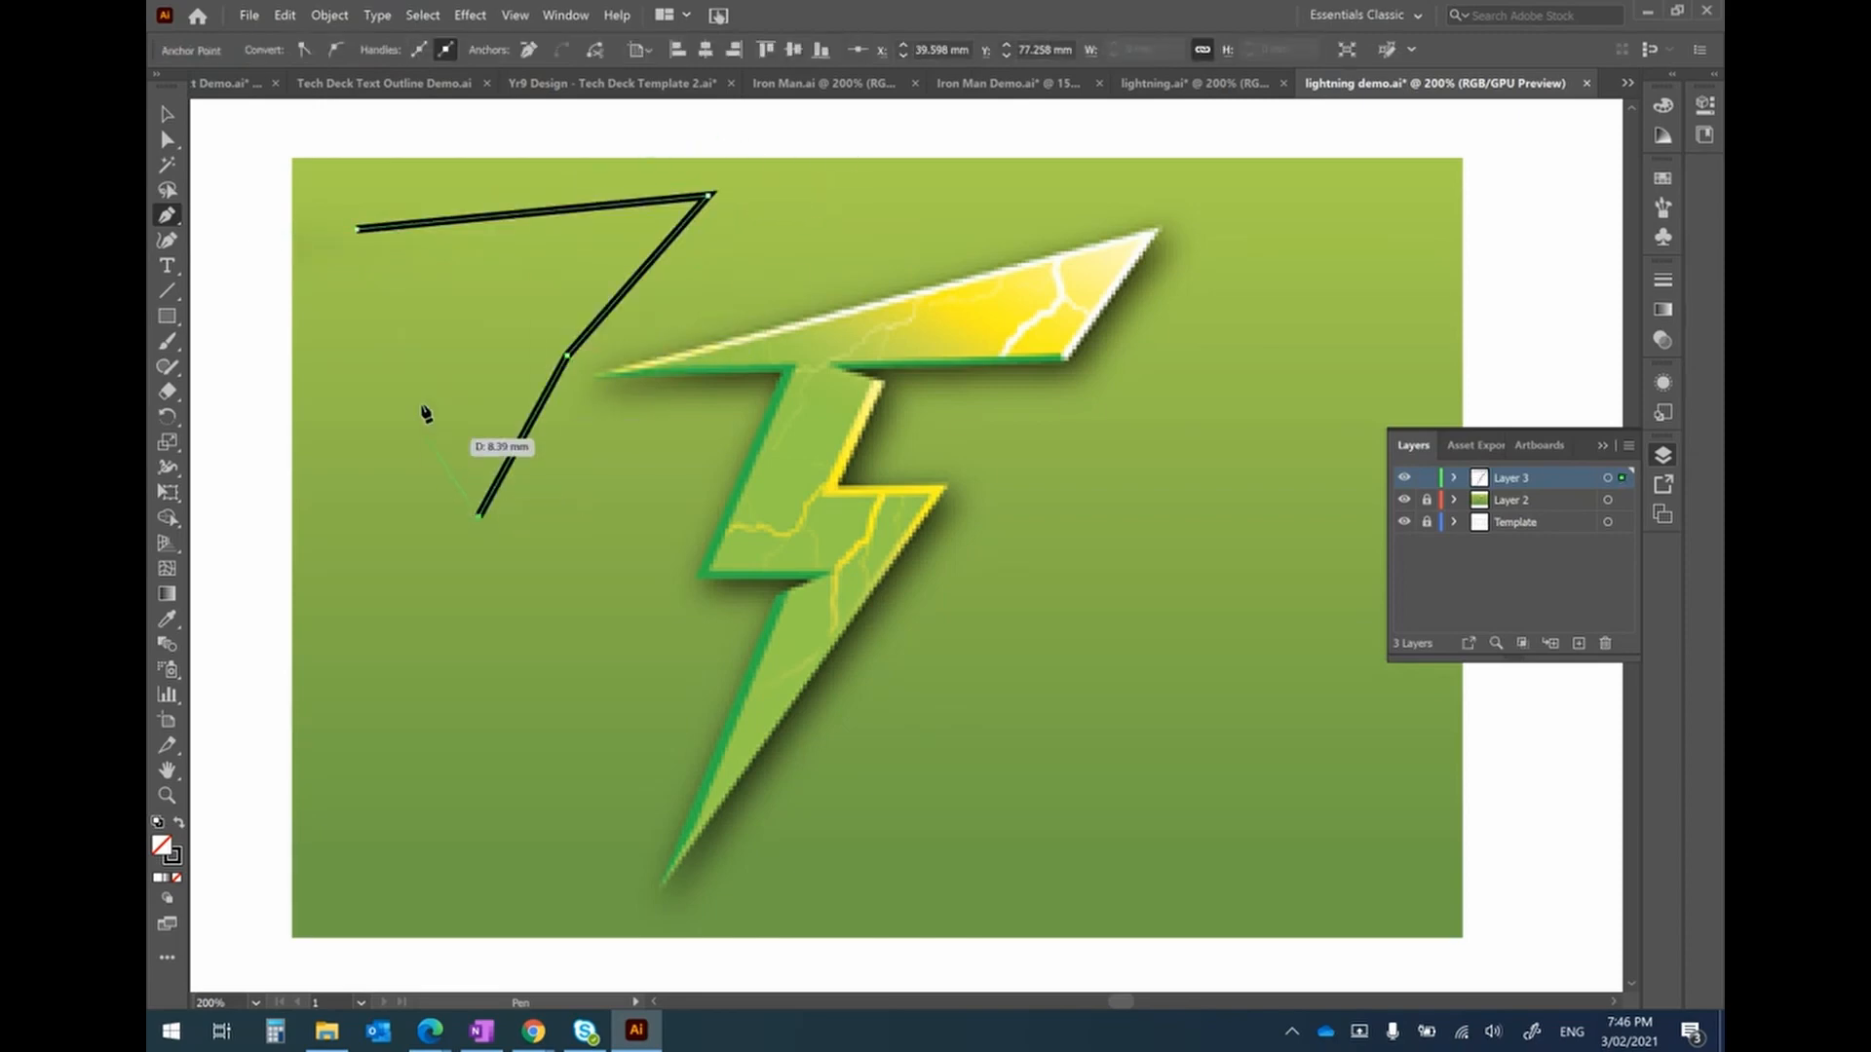
{"action": "left_click", "coordinate": [357, 231]}
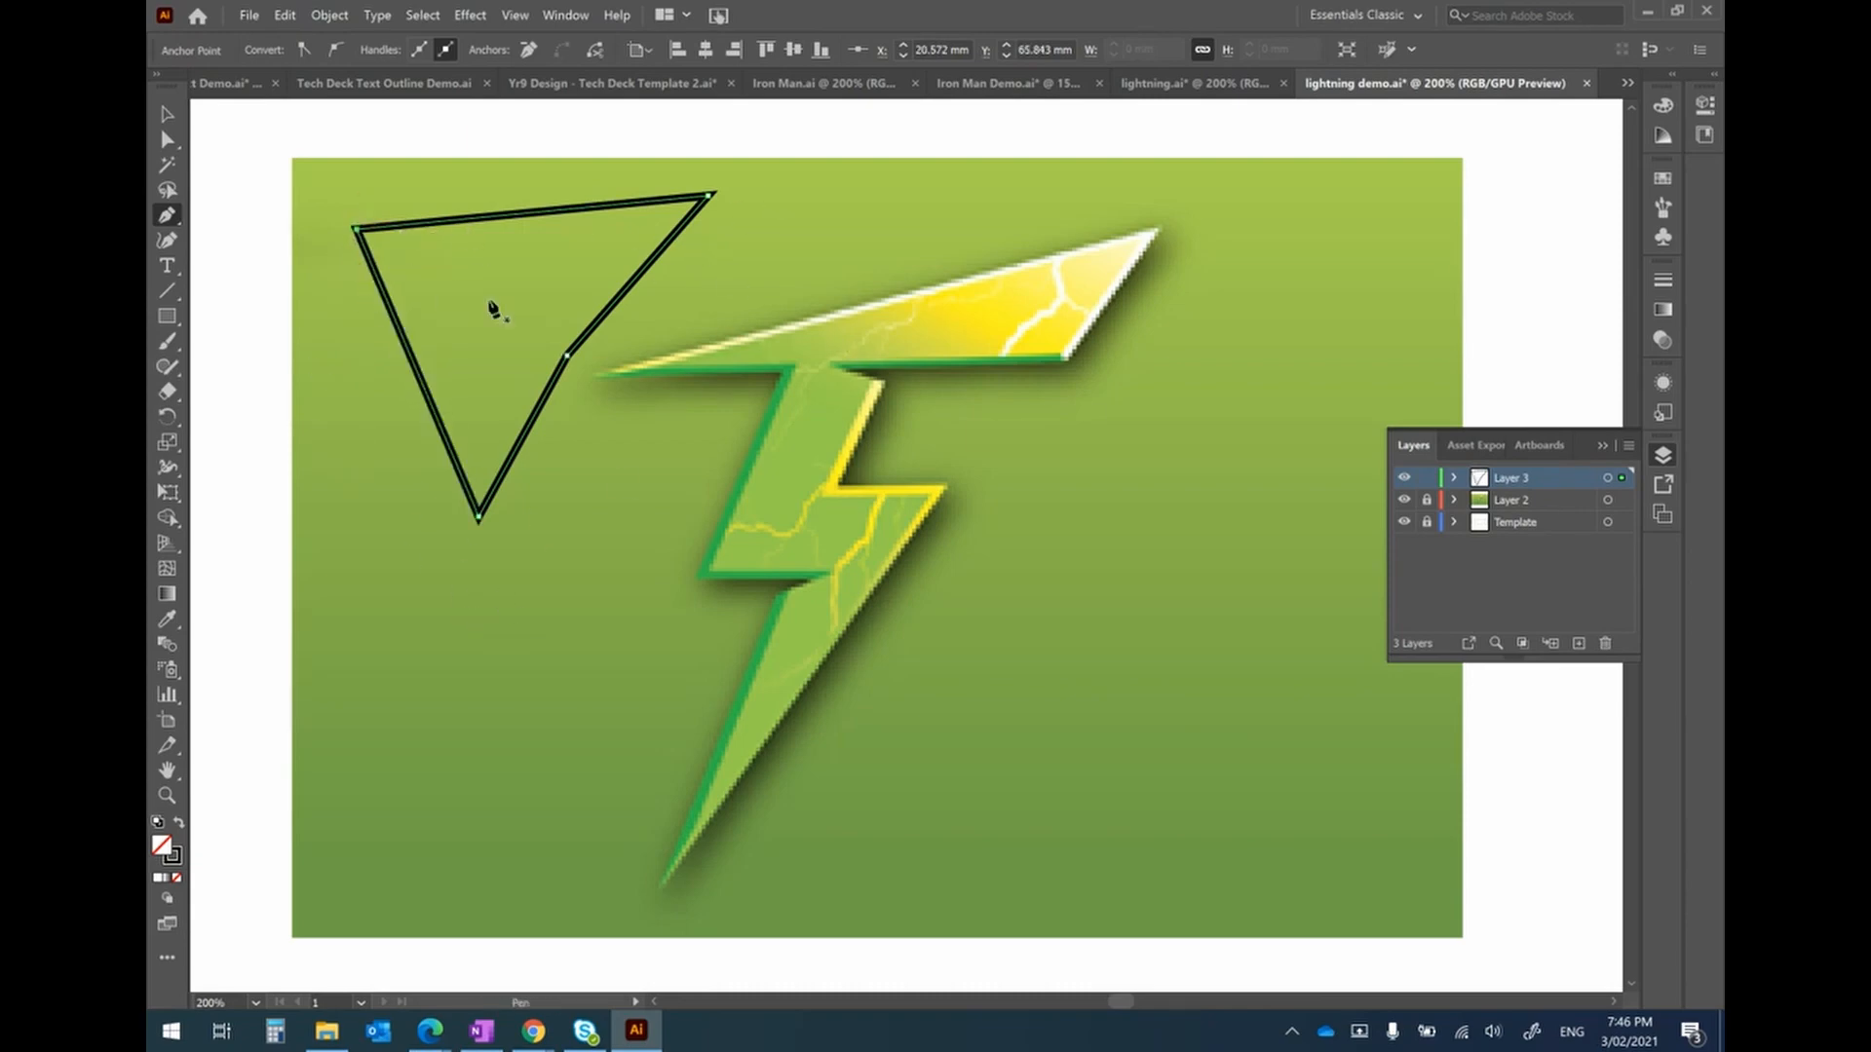
{"action": "key", "text": "Delete"}
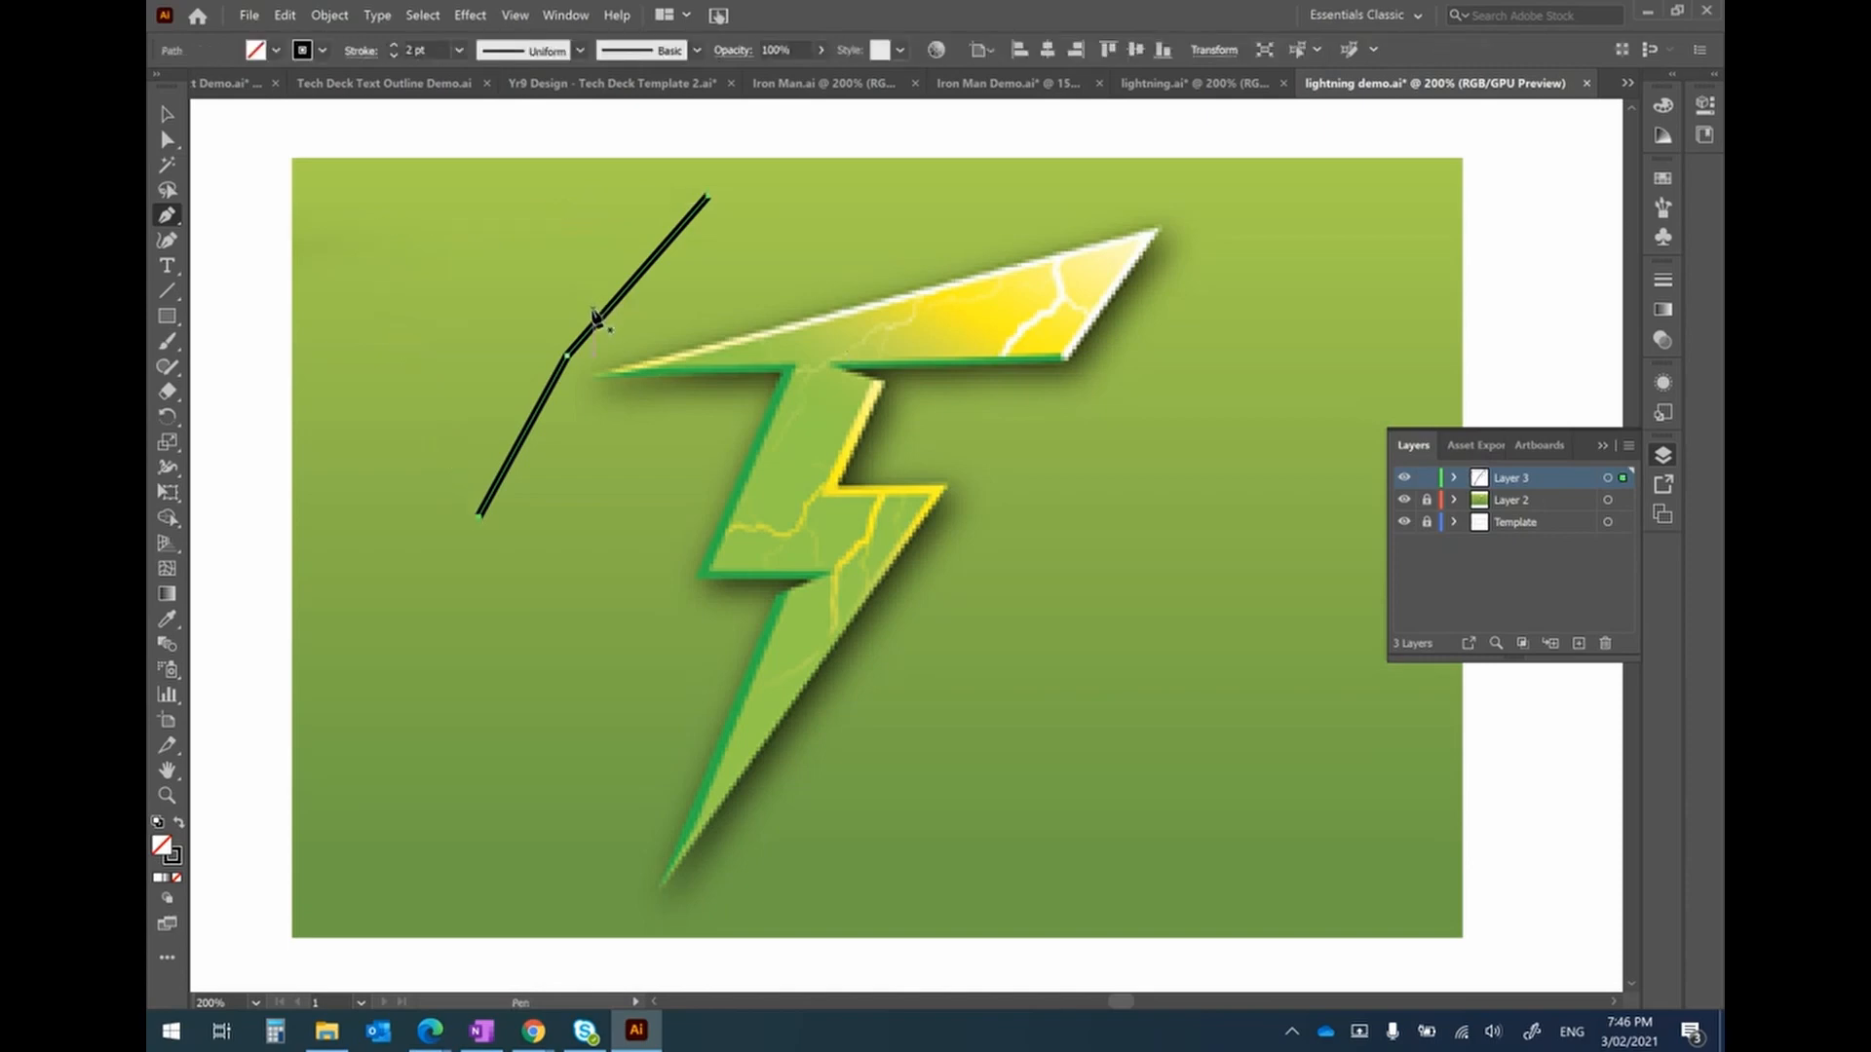
{"action": "key", "text": "Delete"}
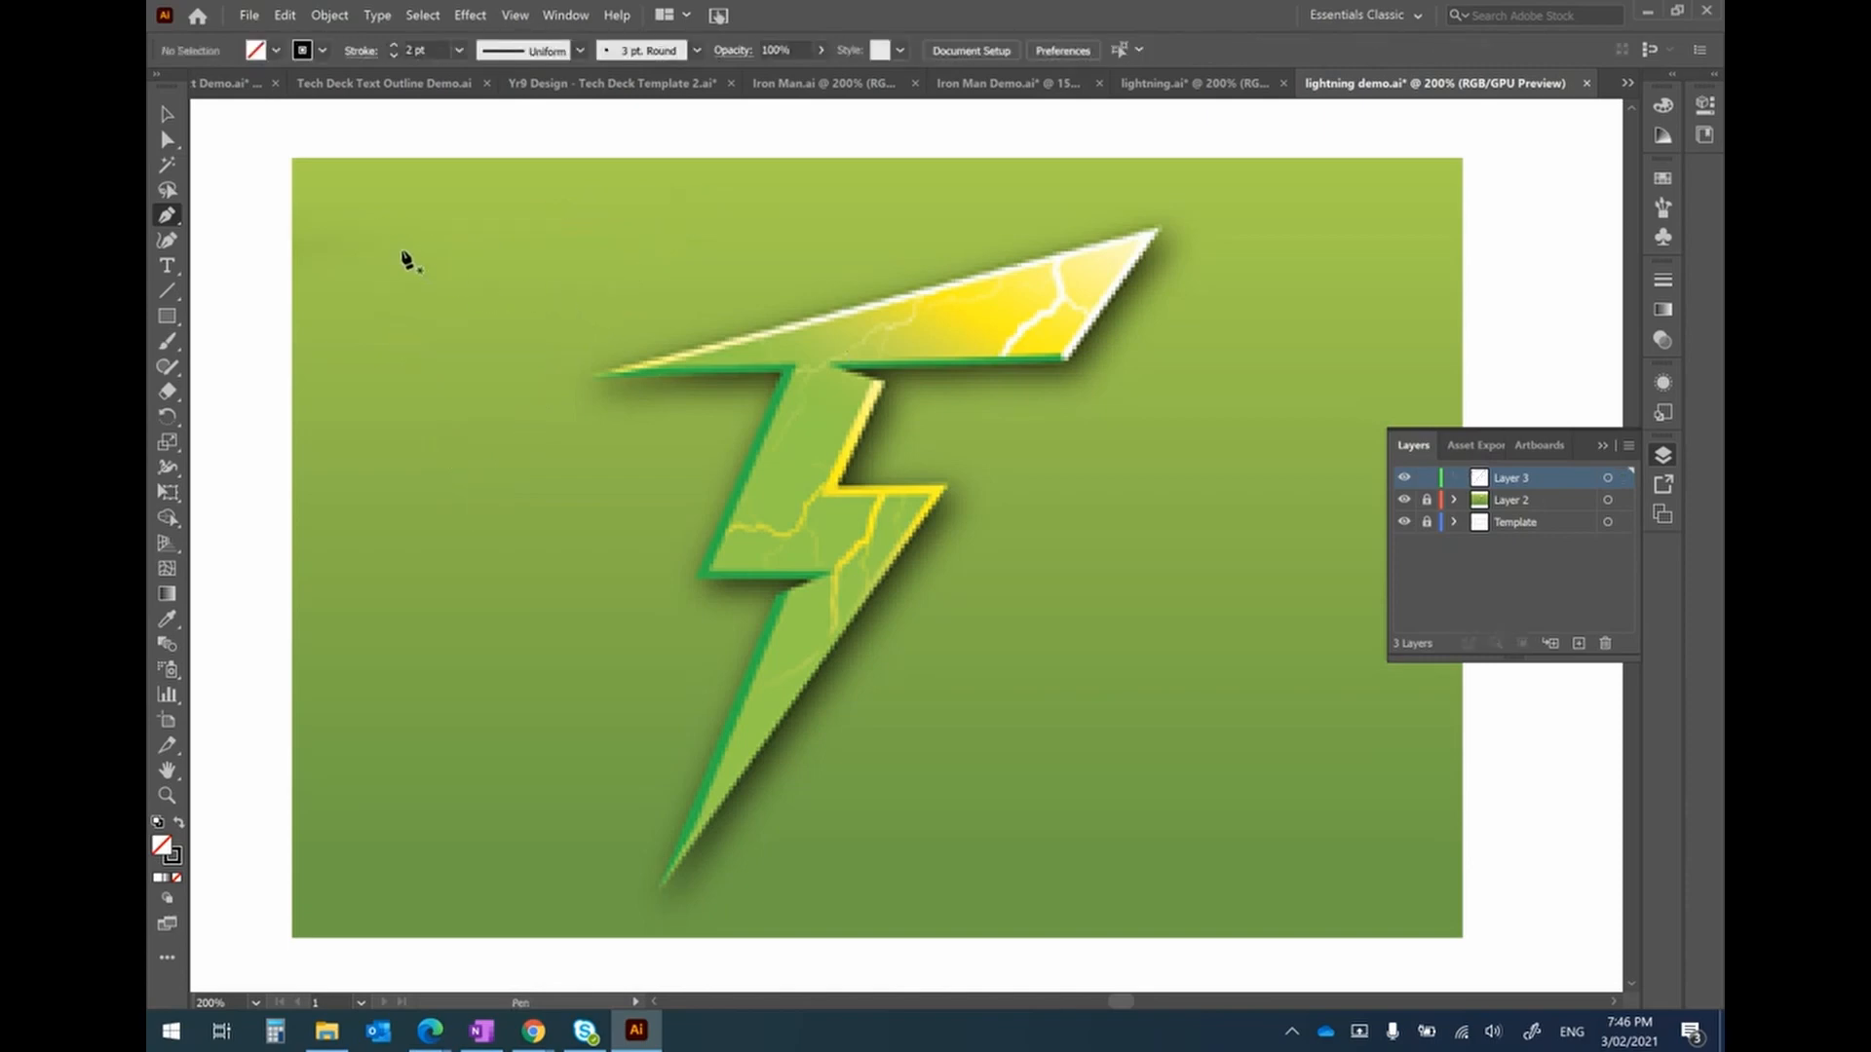
Draw an open practice path with curved pen segments beside the bolt, and delete it.
{"action": "left_click", "coordinate": [374, 245]}
{"action": "left_click_drag", "start_coordinate": [531, 249], "coordinate": [492, 239]}
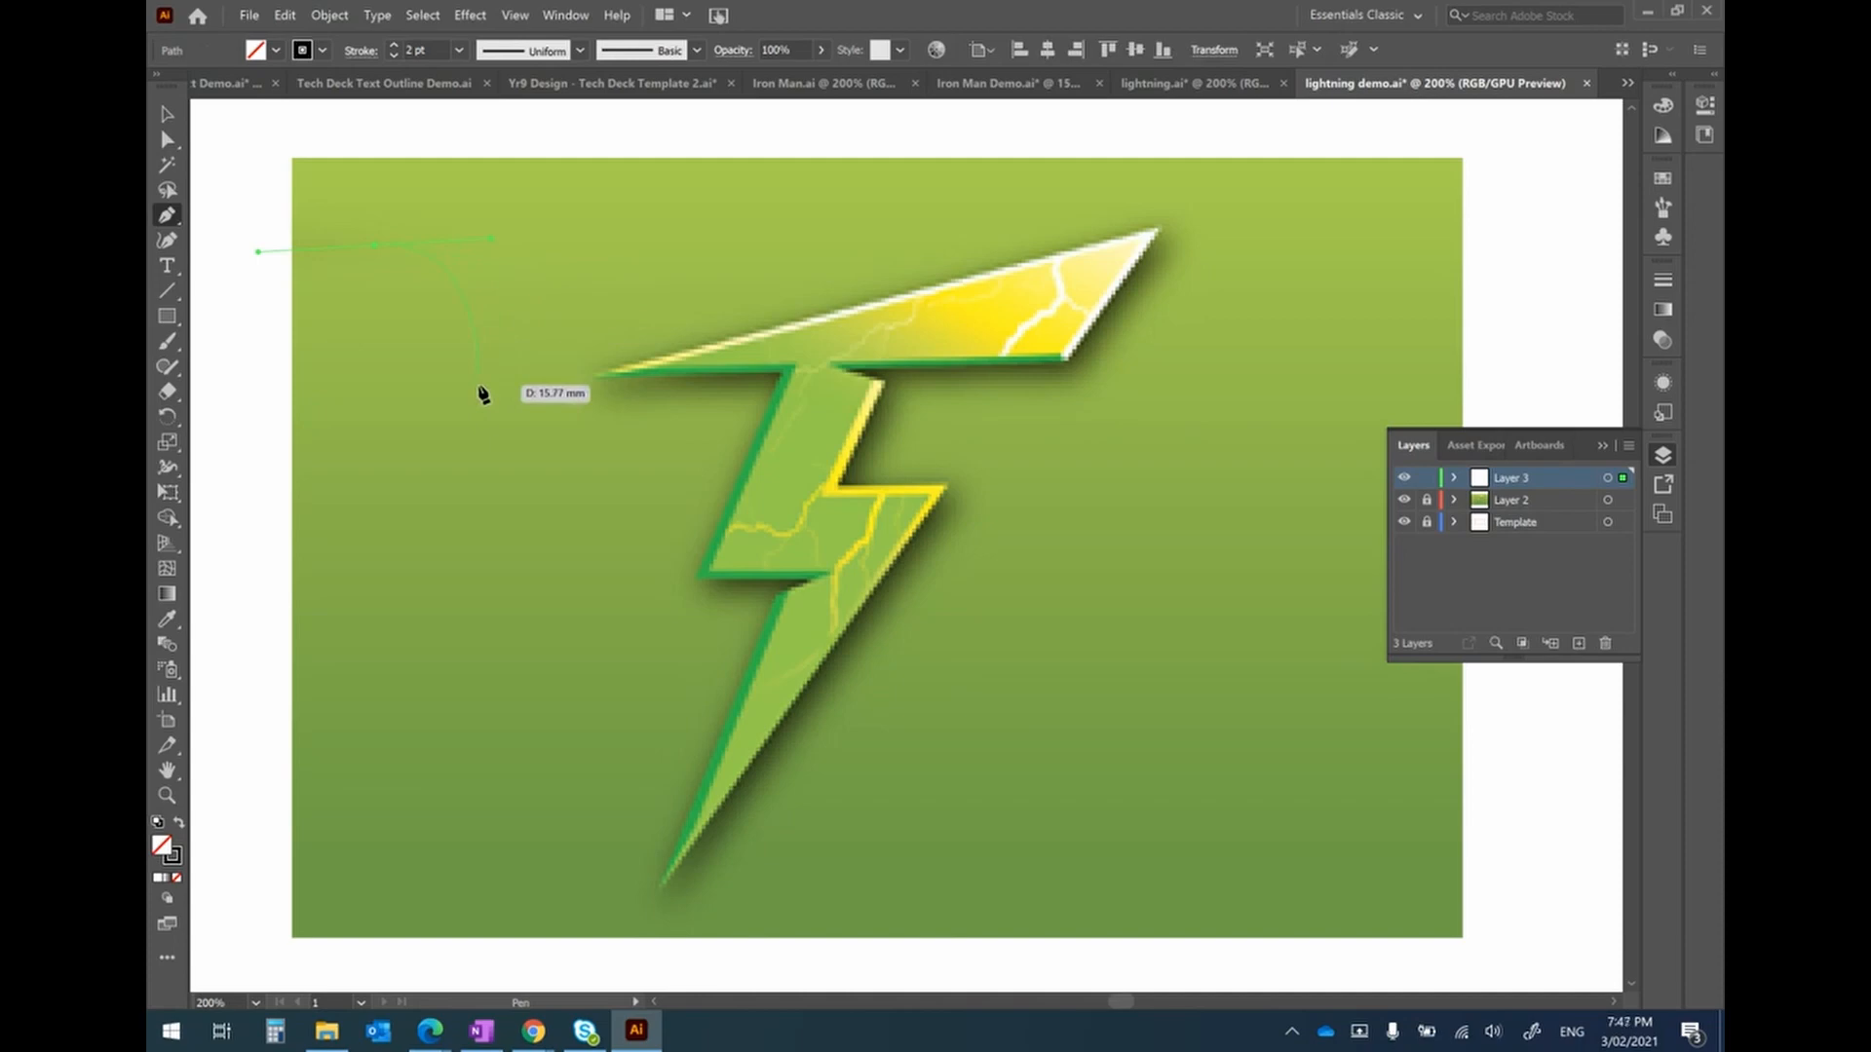
{"action": "left_click", "coordinate": [518, 389]}
{"action": "left_click_drag", "start_coordinate": [446, 488], "coordinate": [292, 424]}
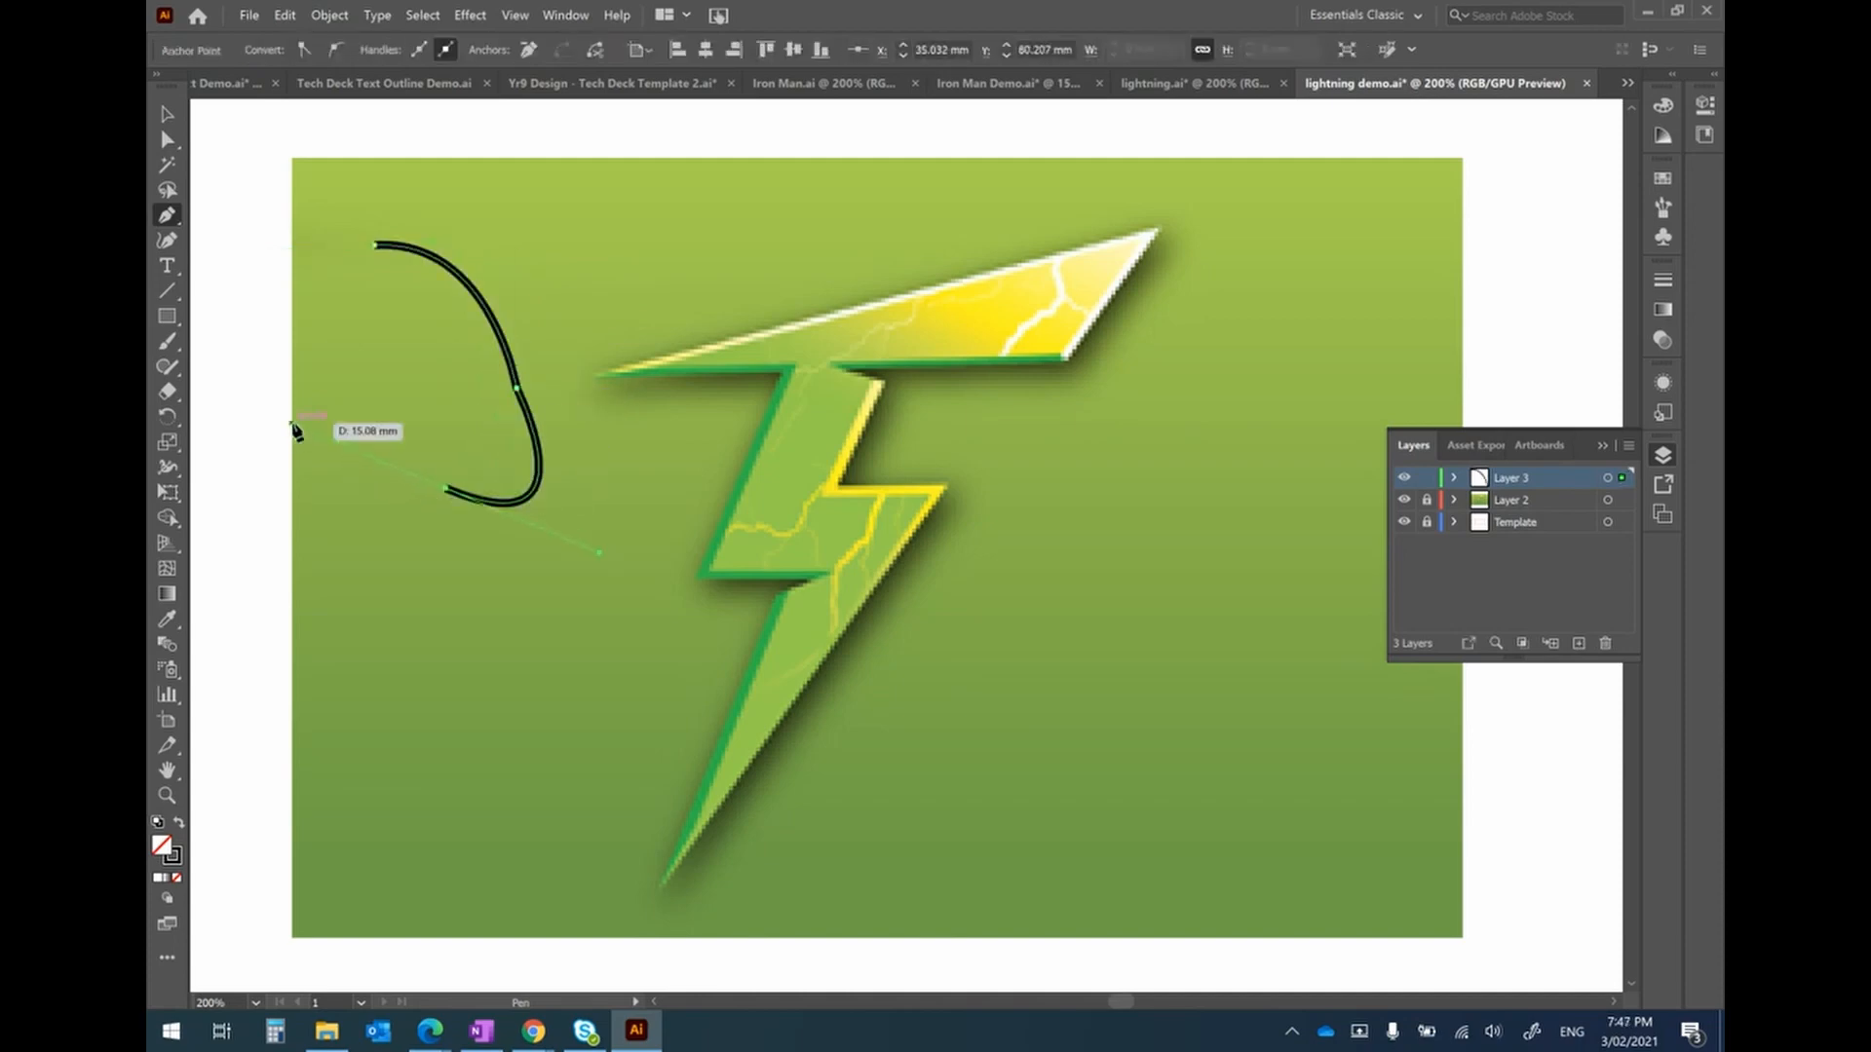
{"action": "left_click", "coordinate": [375, 336]}
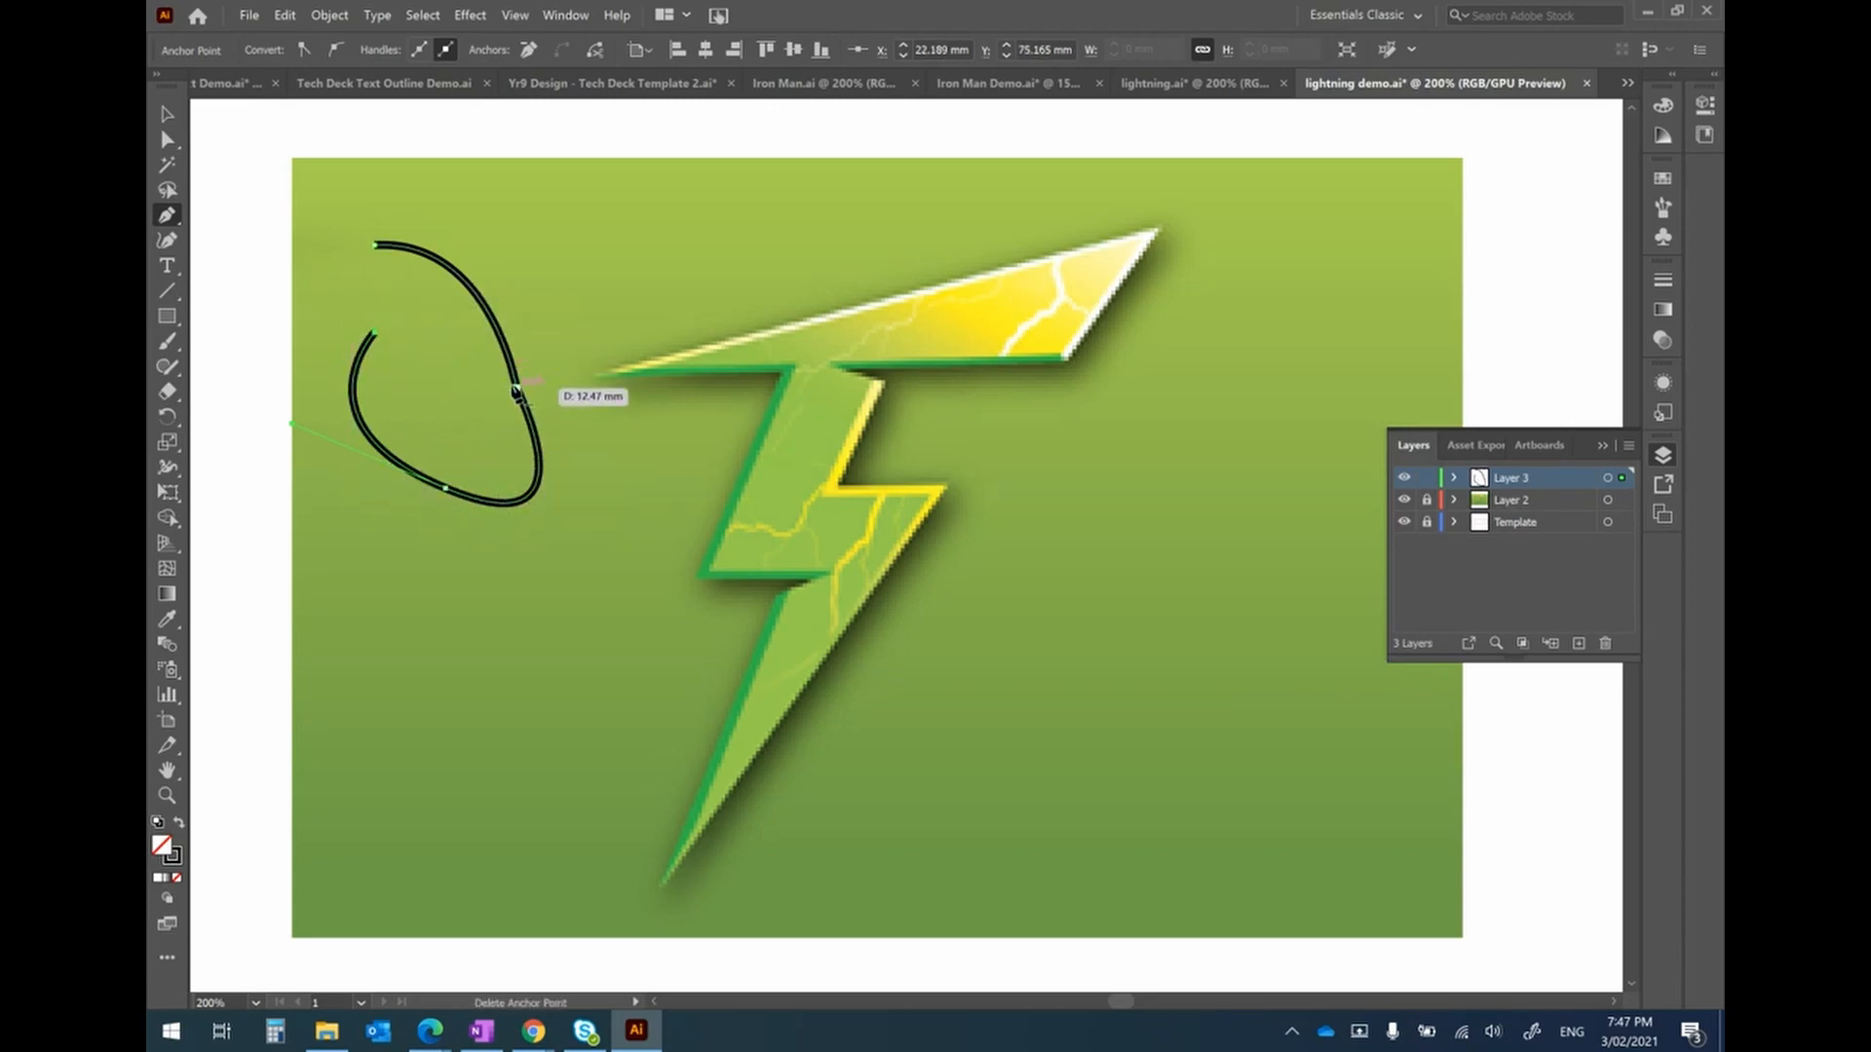
{"action": "key", "text": "ctrl+z"}
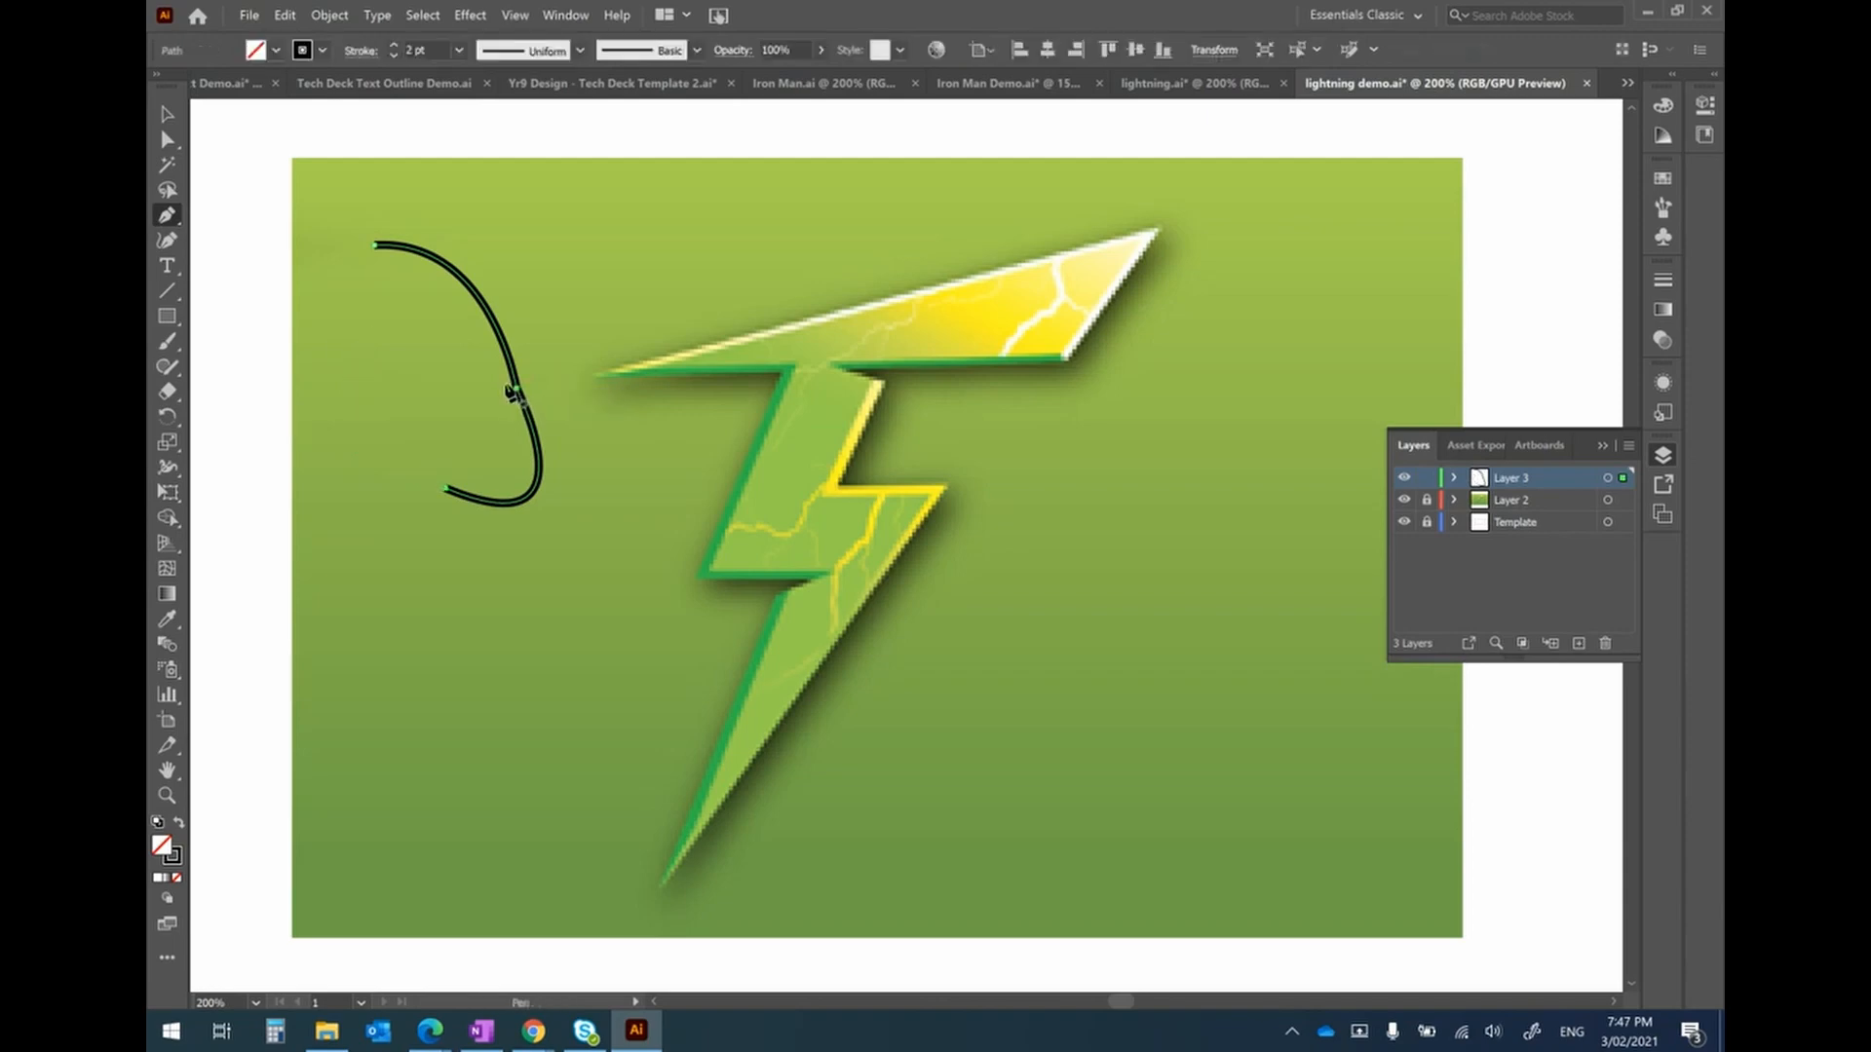
{"action": "key", "text": "Delete"}
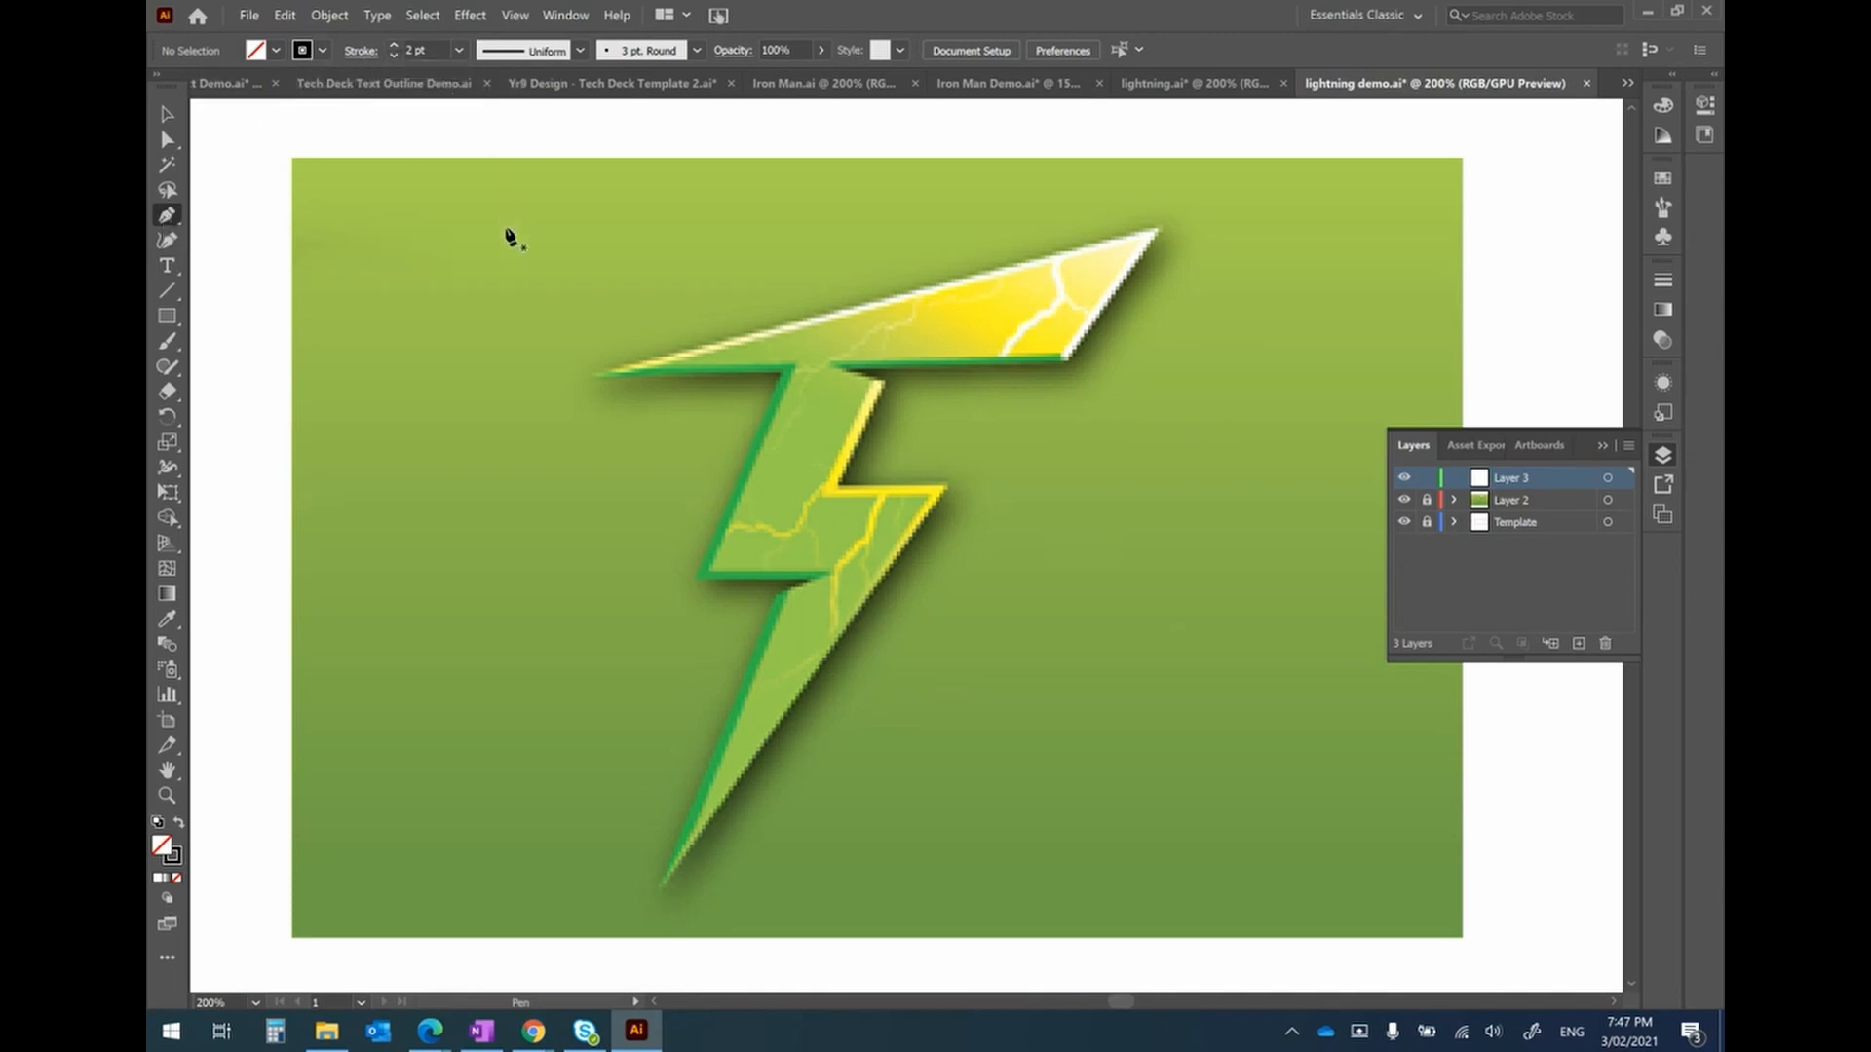
Trace the bolt's top bar and the right edge of its stem with straight pen segments, starting at the bar's pointed left tip.
{"action": "left_click", "coordinate": [591, 375]}
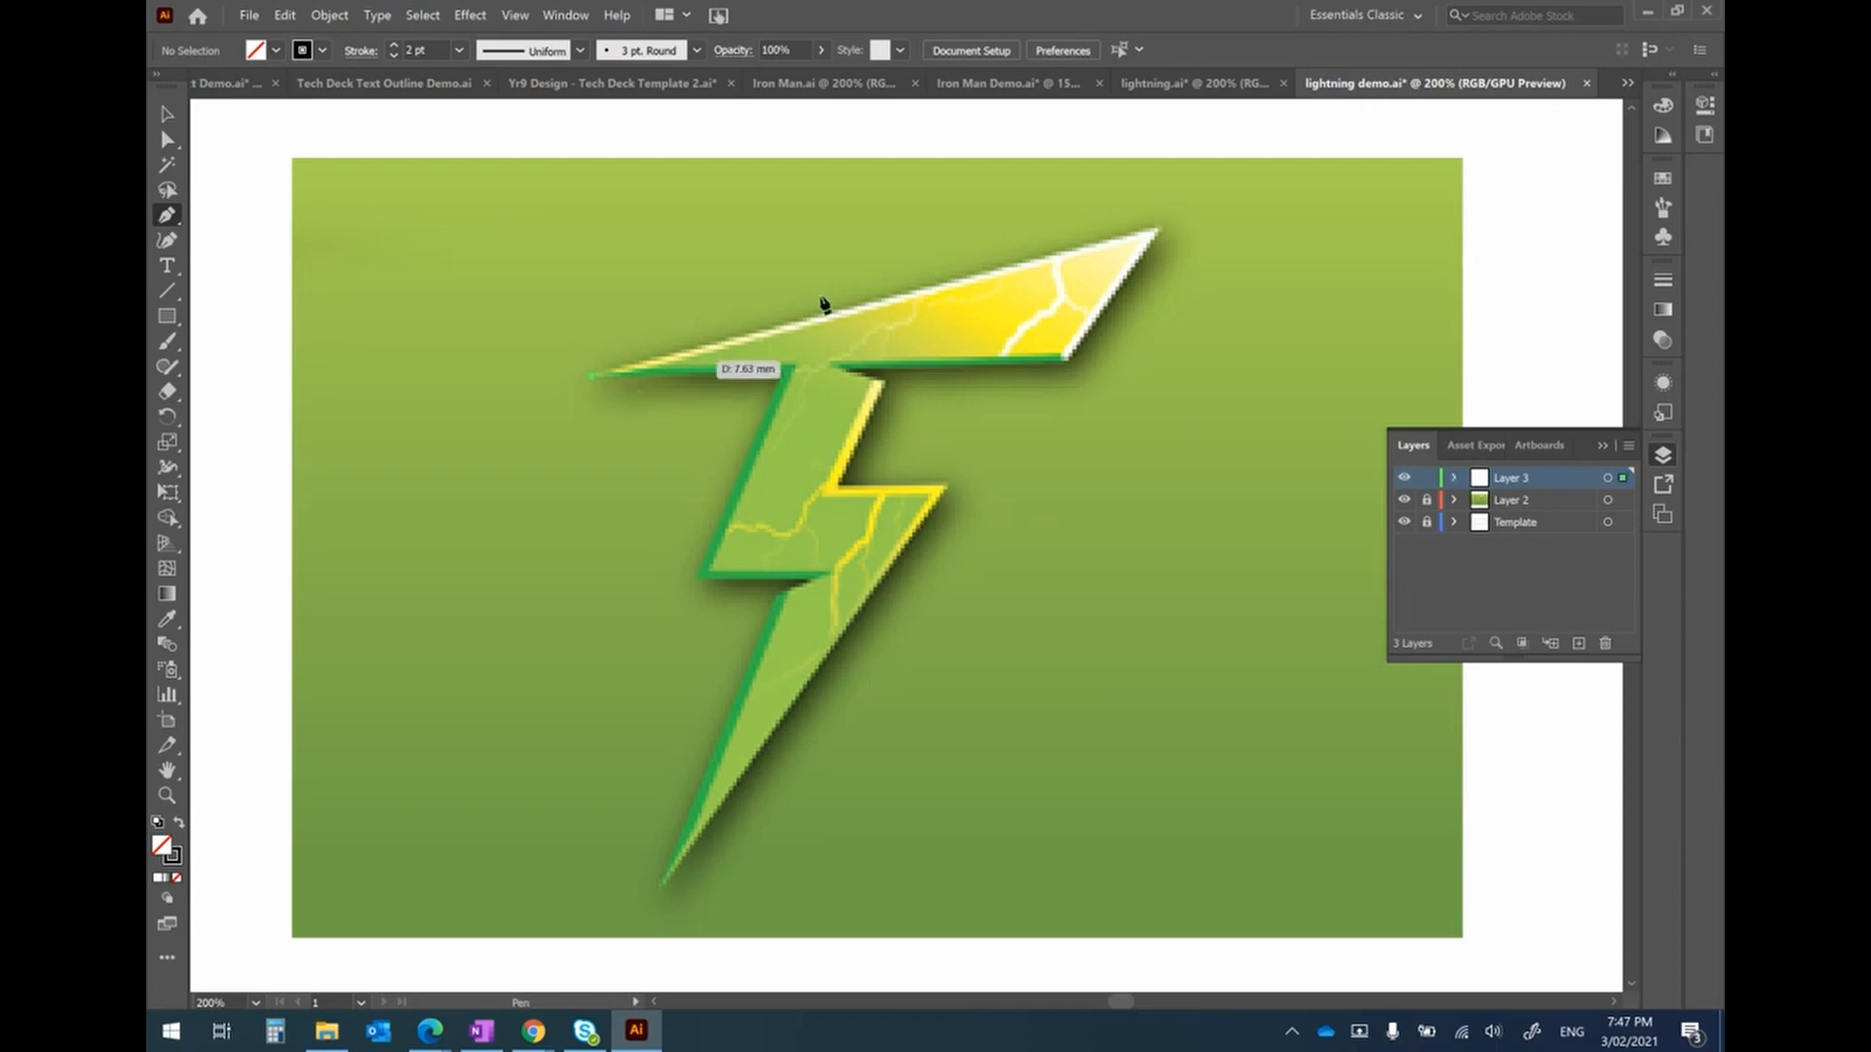
{"action": "left_click", "coordinate": [1161, 228]}
{"action": "left_click", "coordinate": [1066, 362]}
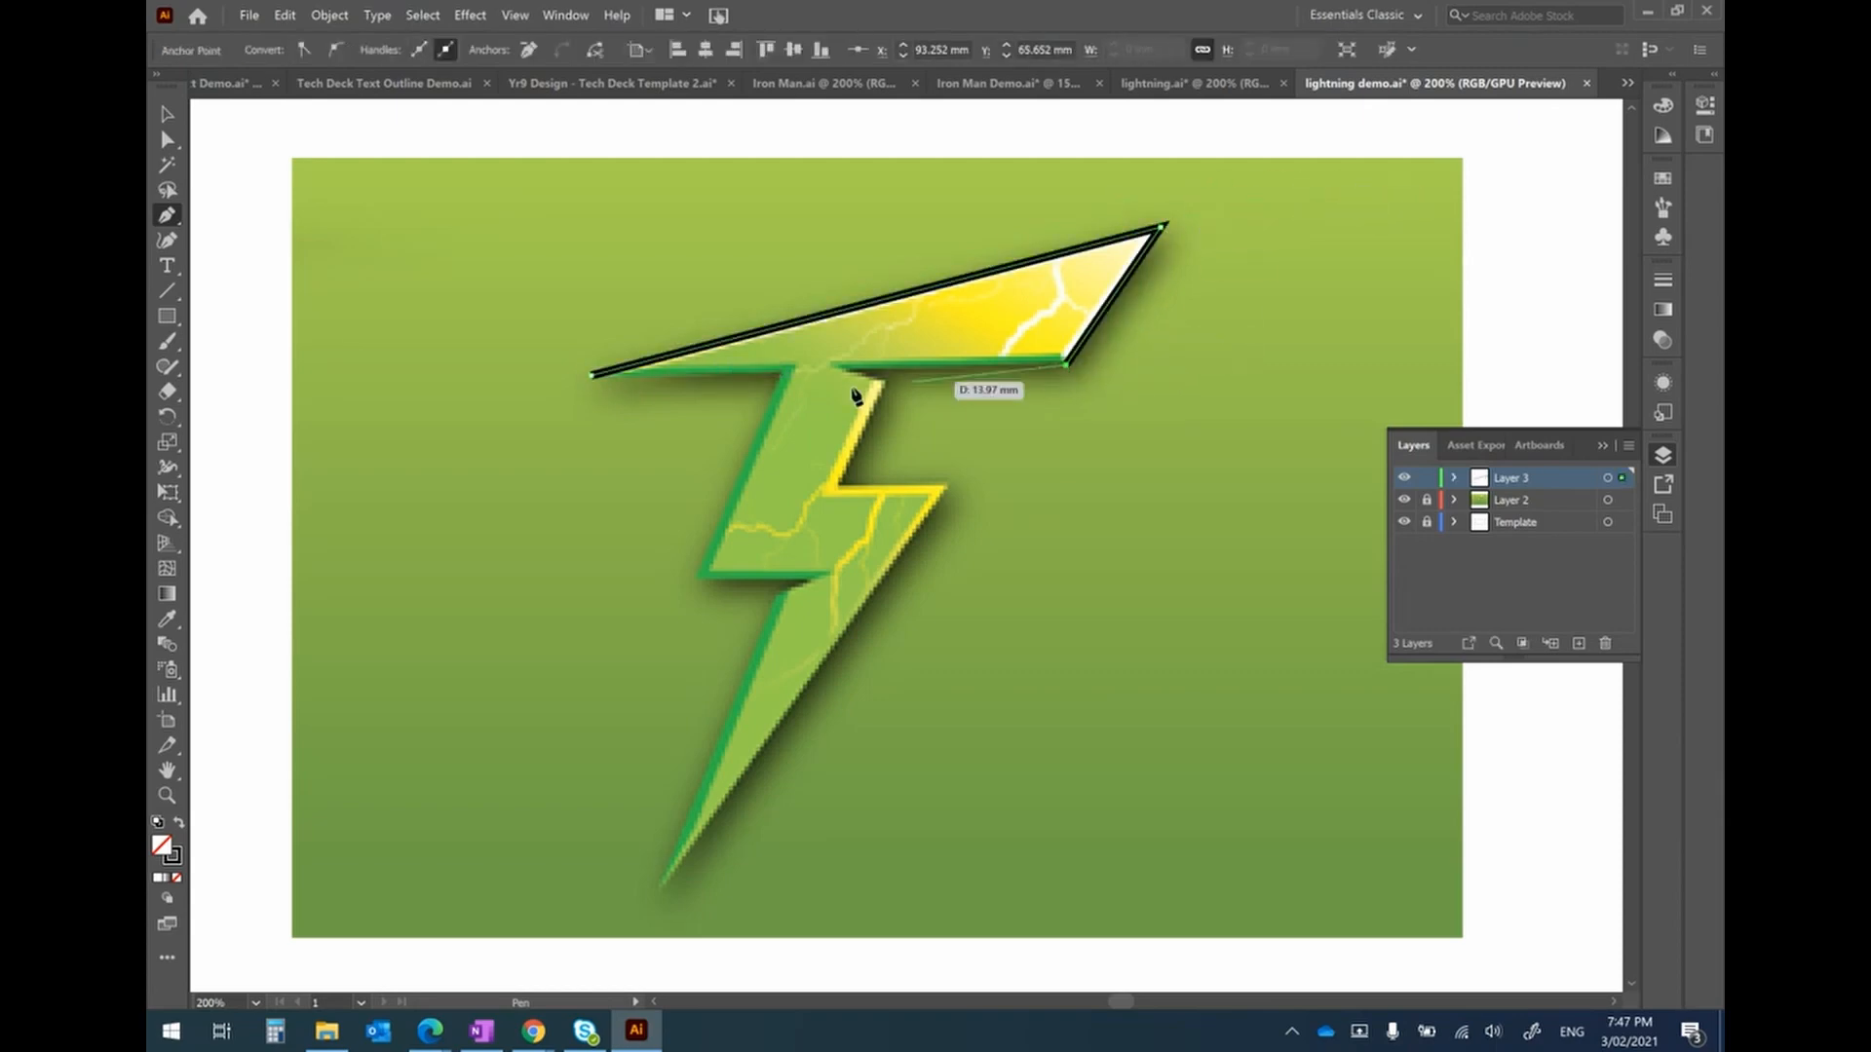
{"action": "left_click", "coordinate": [841, 365]}
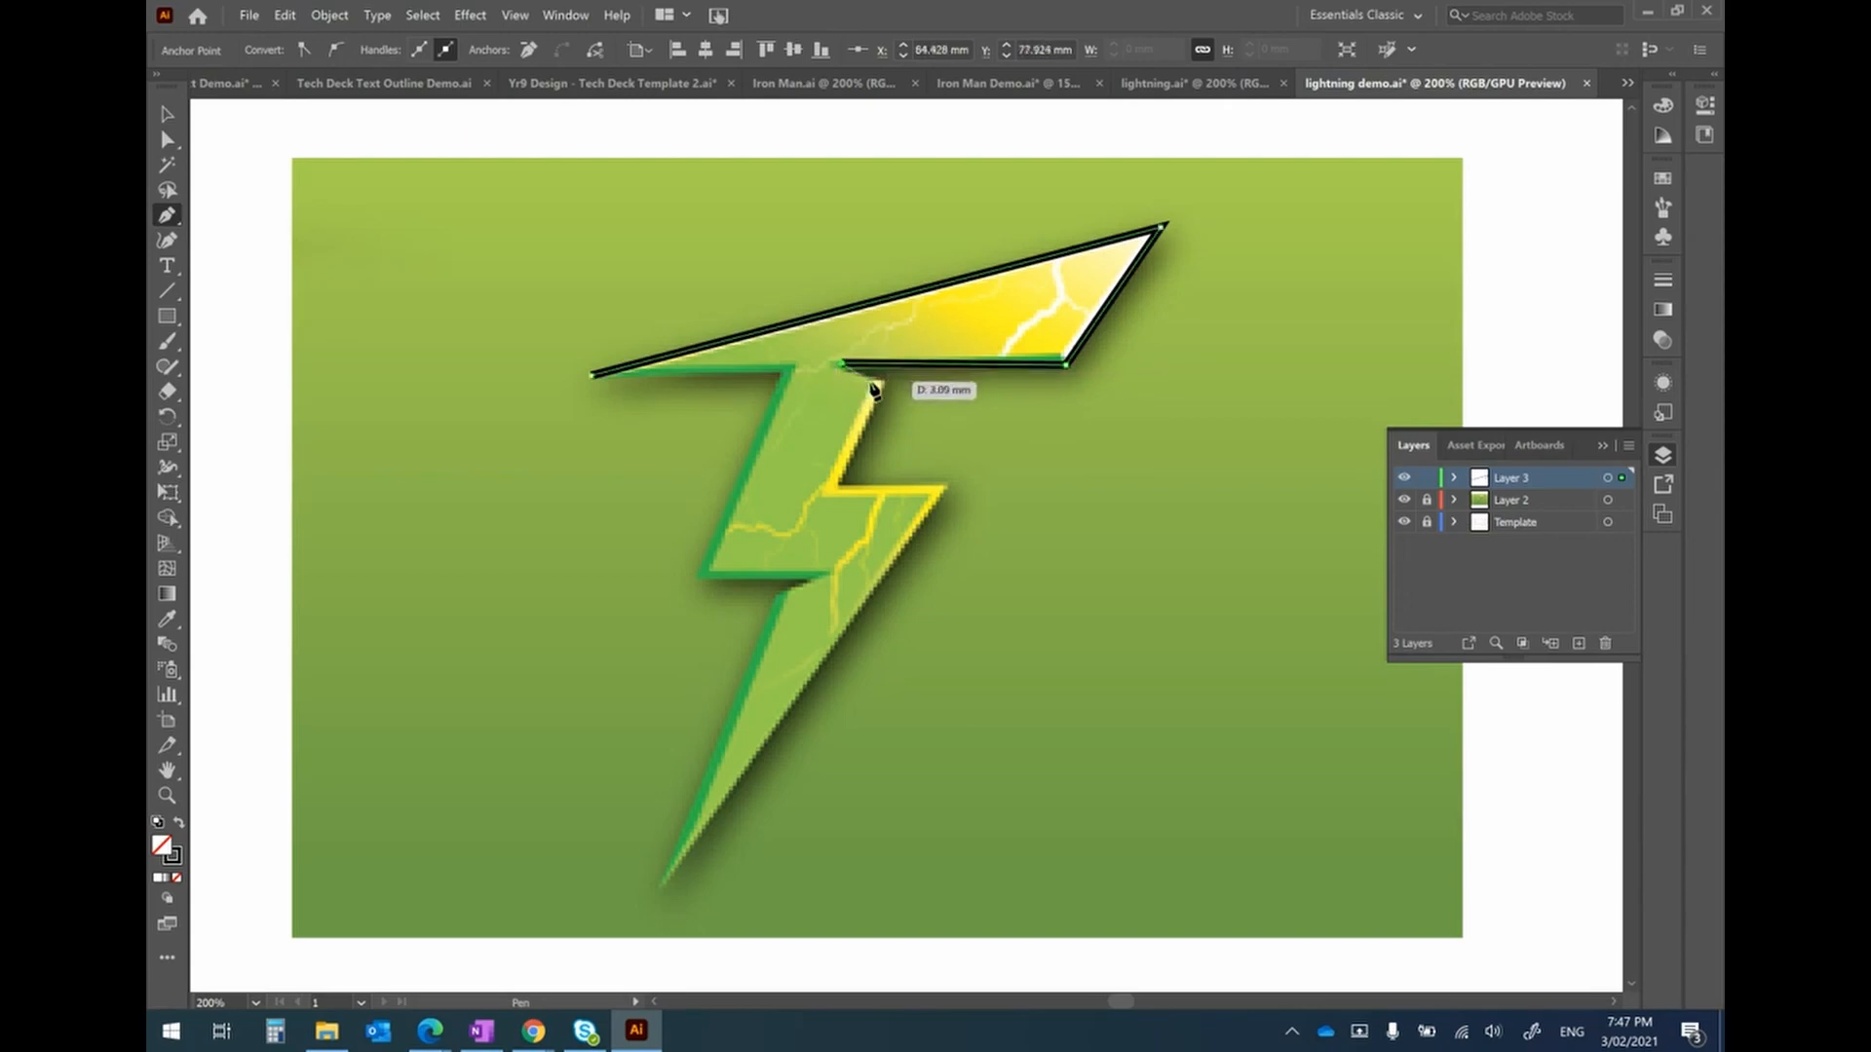
{"action": "left_click", "coordinate": [878, 380]}
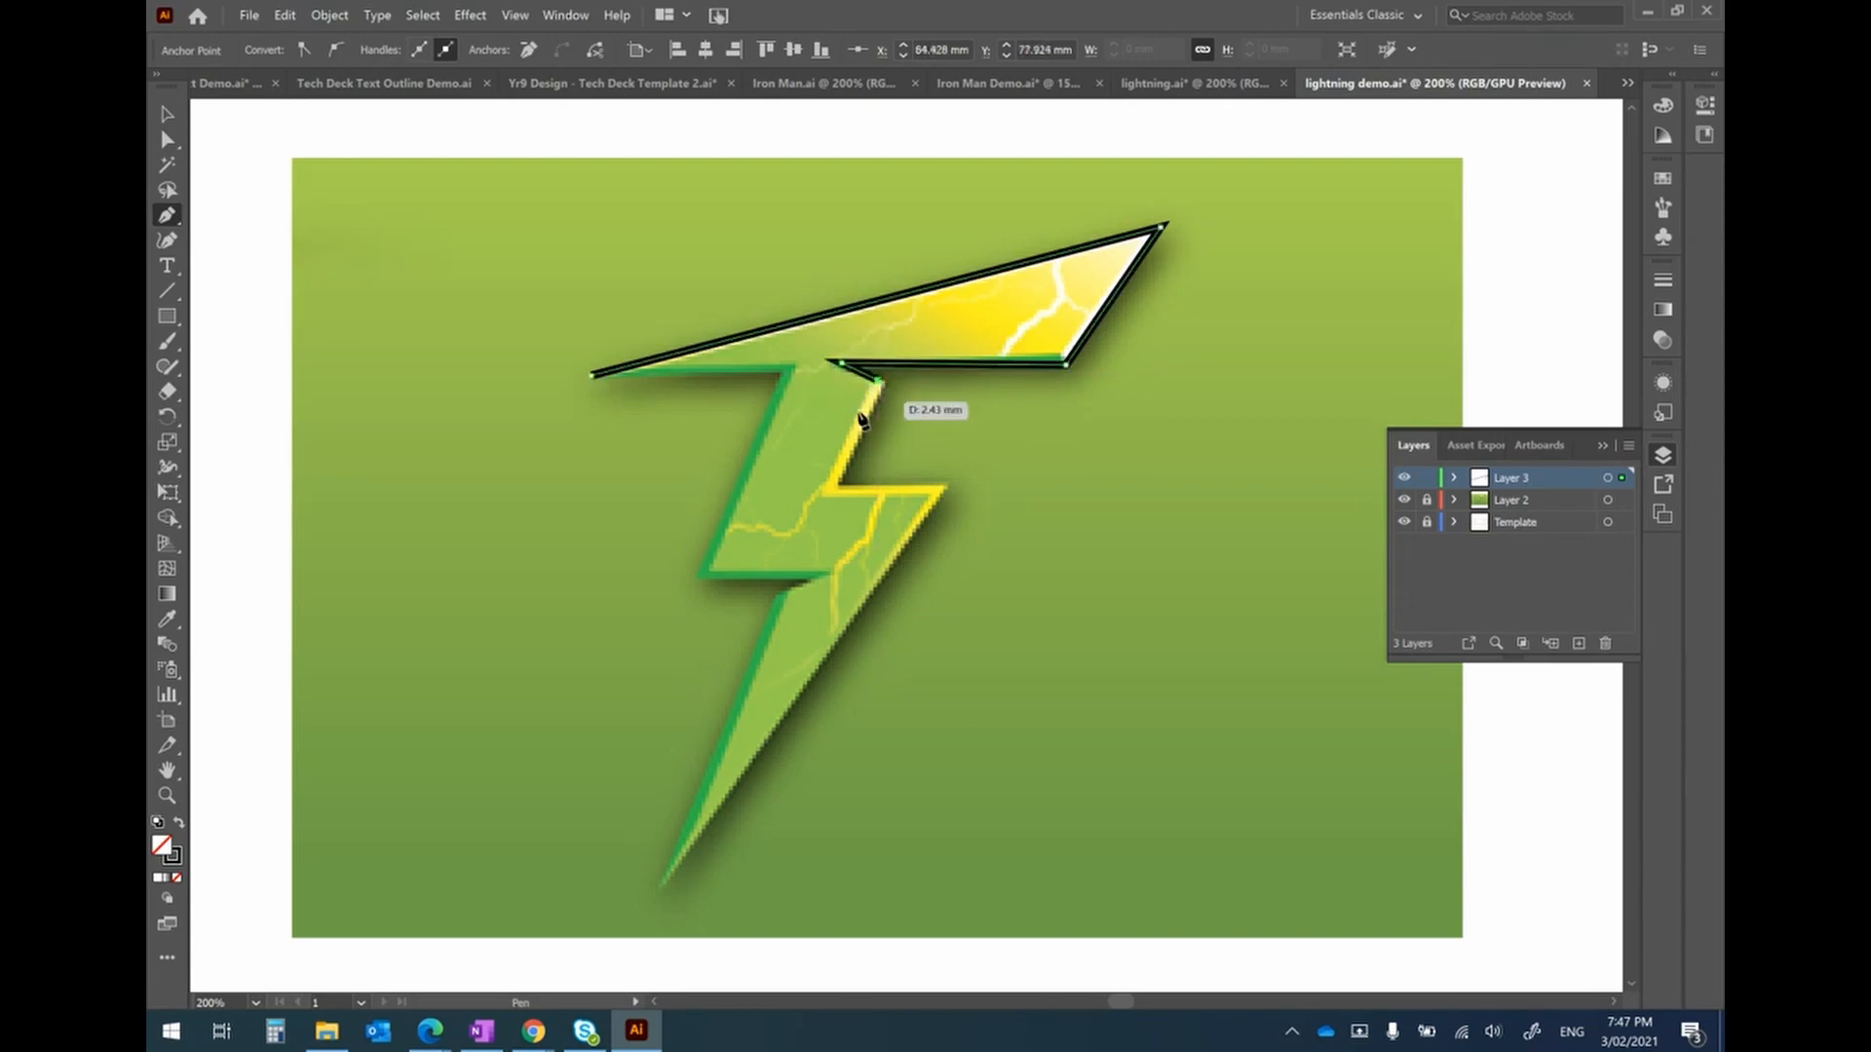
{"action": "left_click", "coordinate": [833, 489]}
{"action": "left_click", "coordinate": [942, 489]}
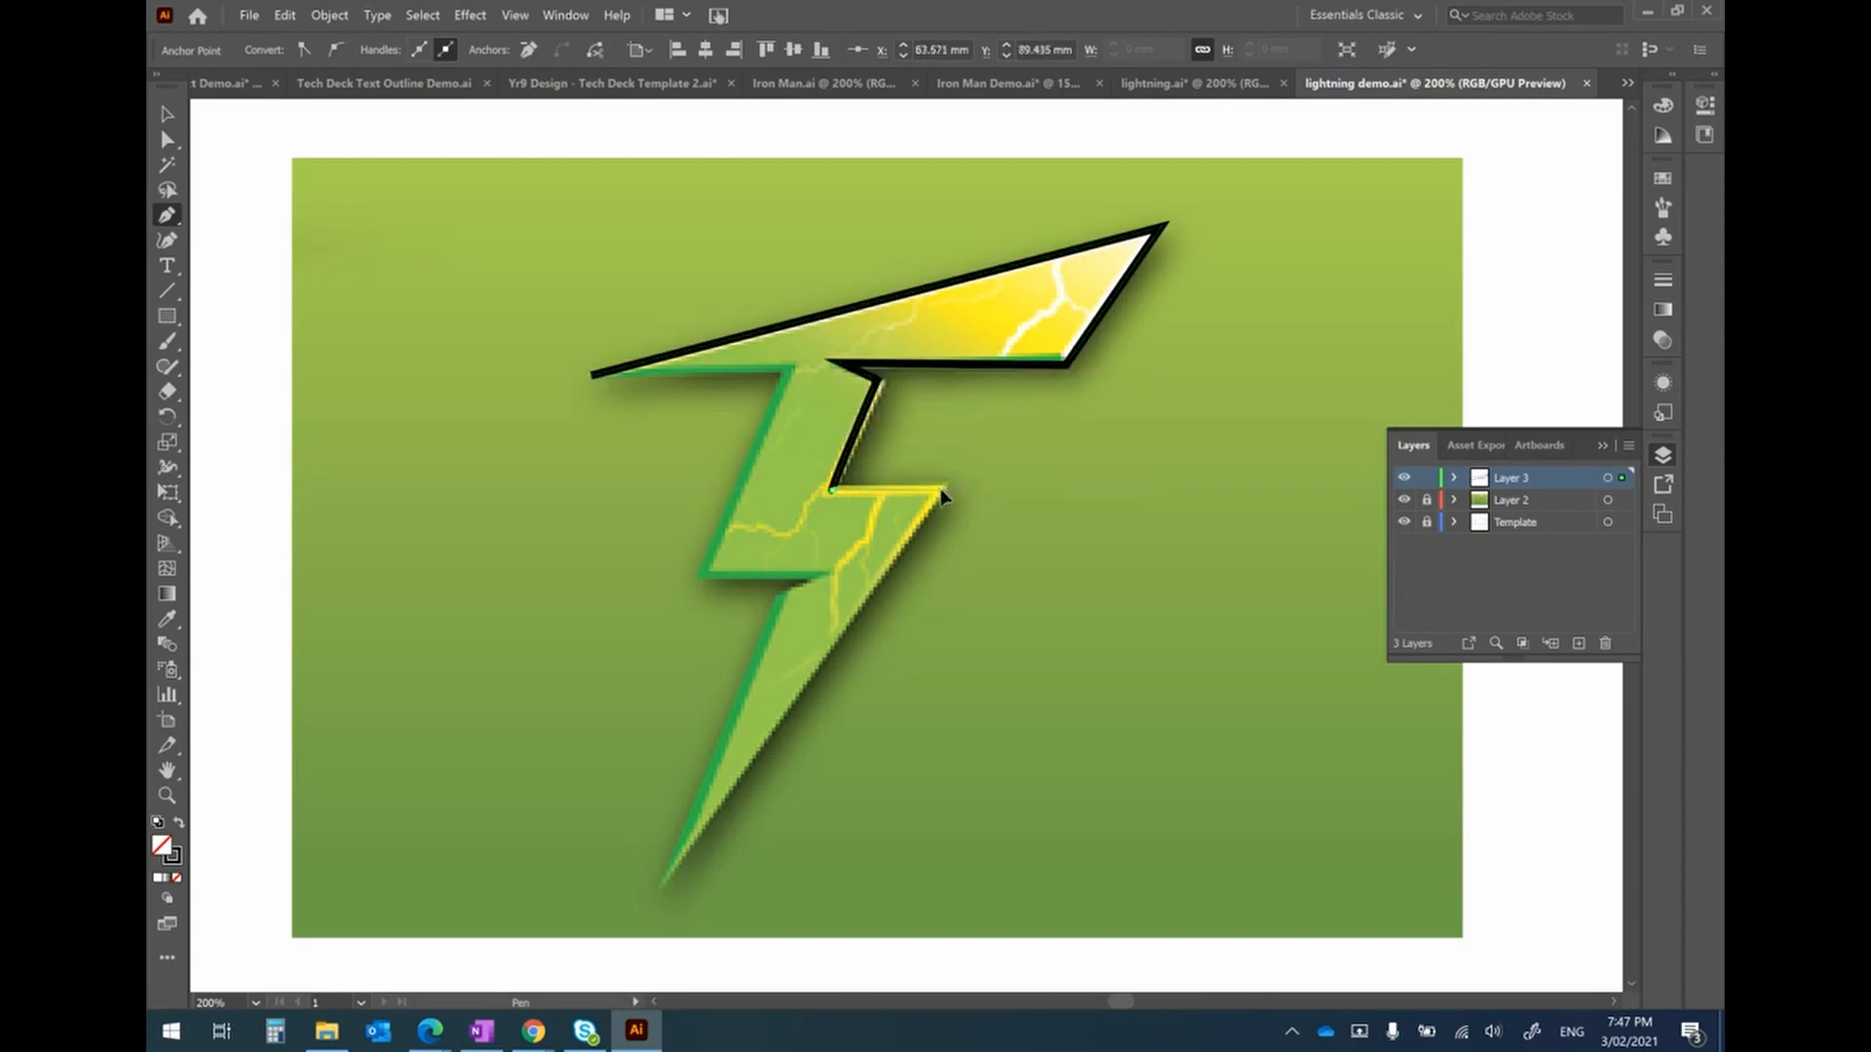
Continue the outline through the bolt's lower tip and up its left edge, closing the path at the starting point.
{"action": "left_click", "coordinate": [669, 882]}
{"action": "left_click", "coordinate": [772, 595]}
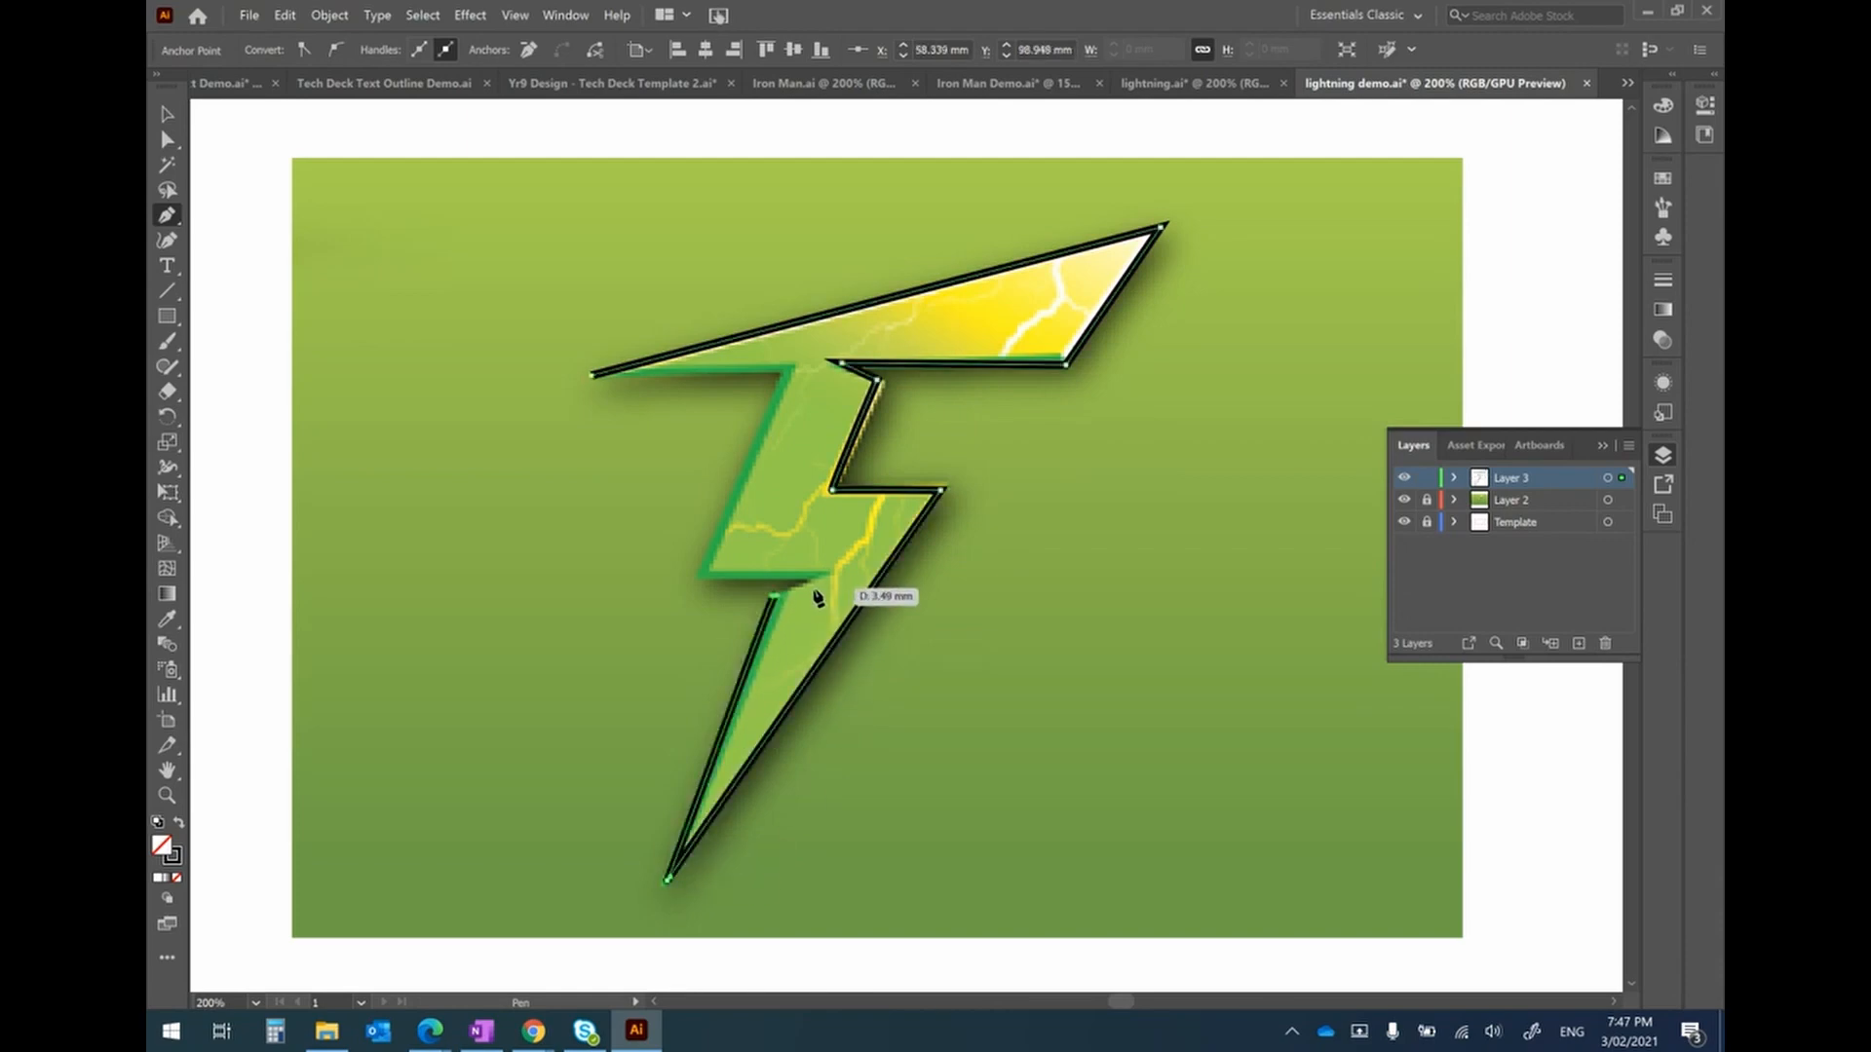
{"action": "left_click", "coordinate": [821, 576]}
{"action": "left_click", "coordinate": [698, 576]}
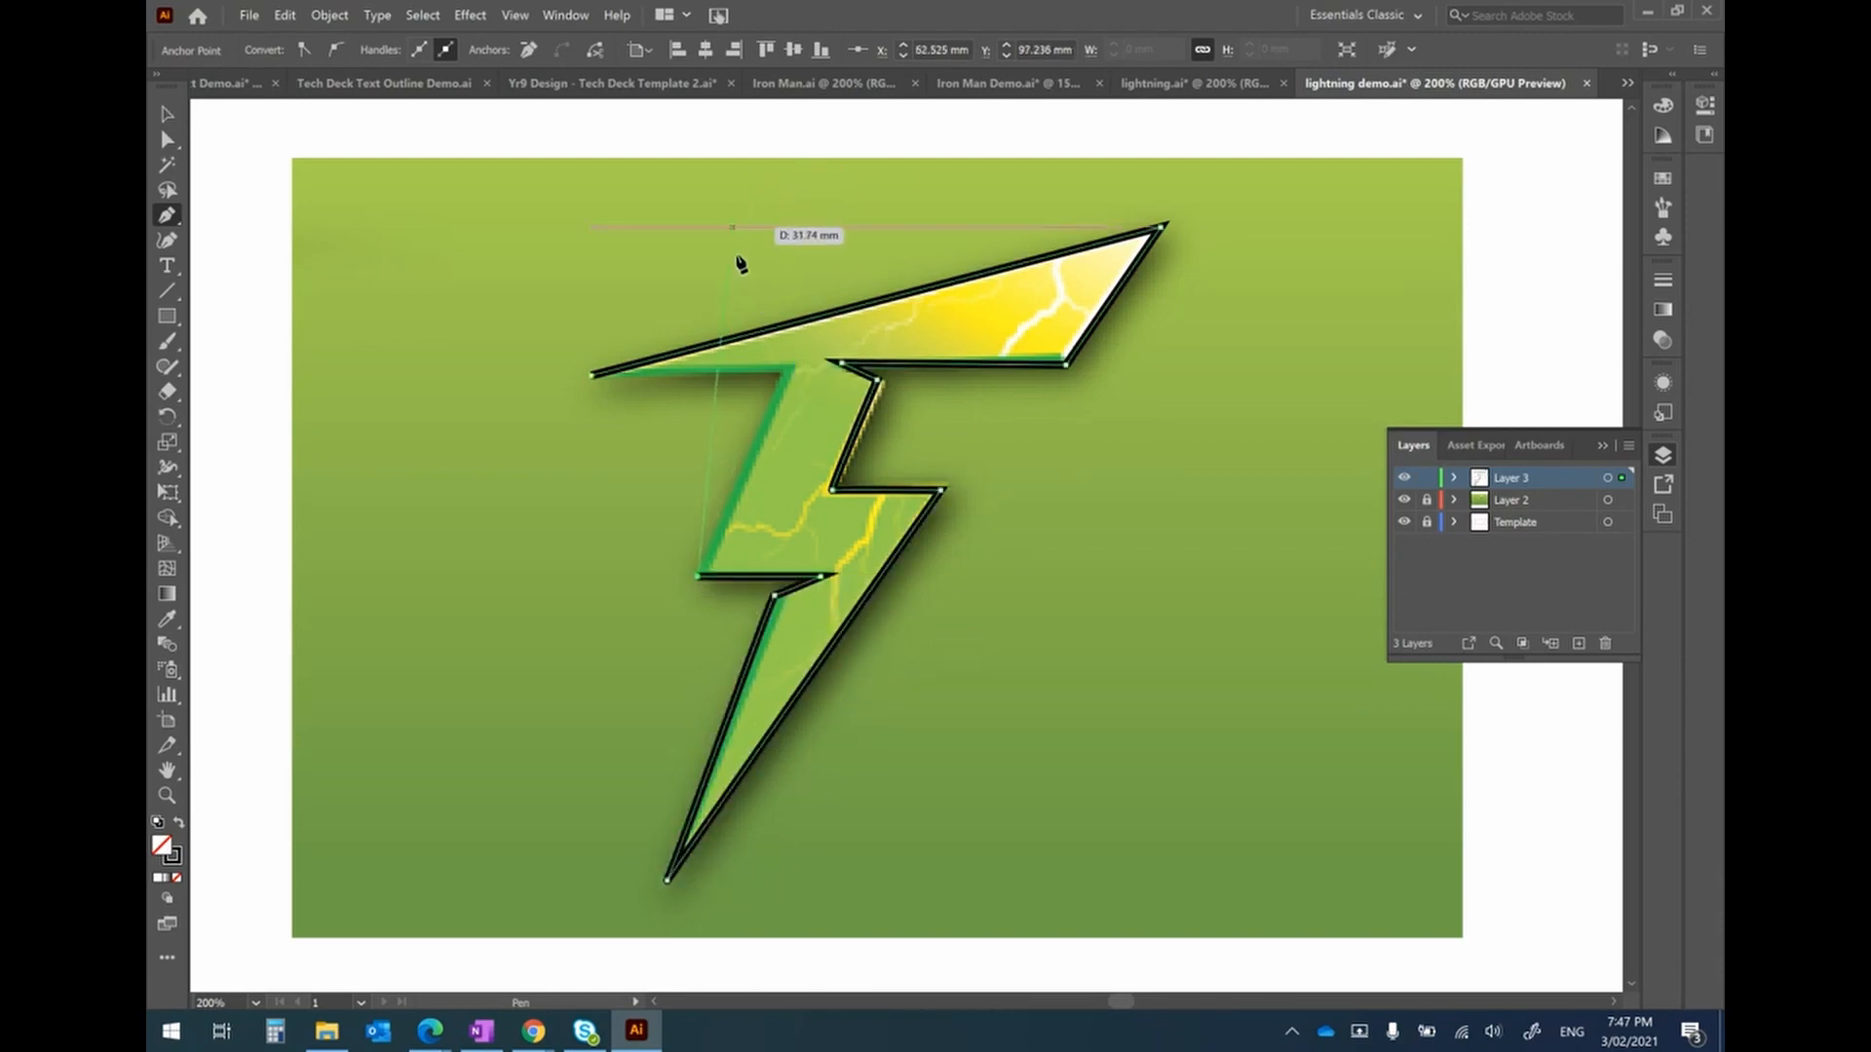
{"action": "left_click", "coordinate": [792, 368]}
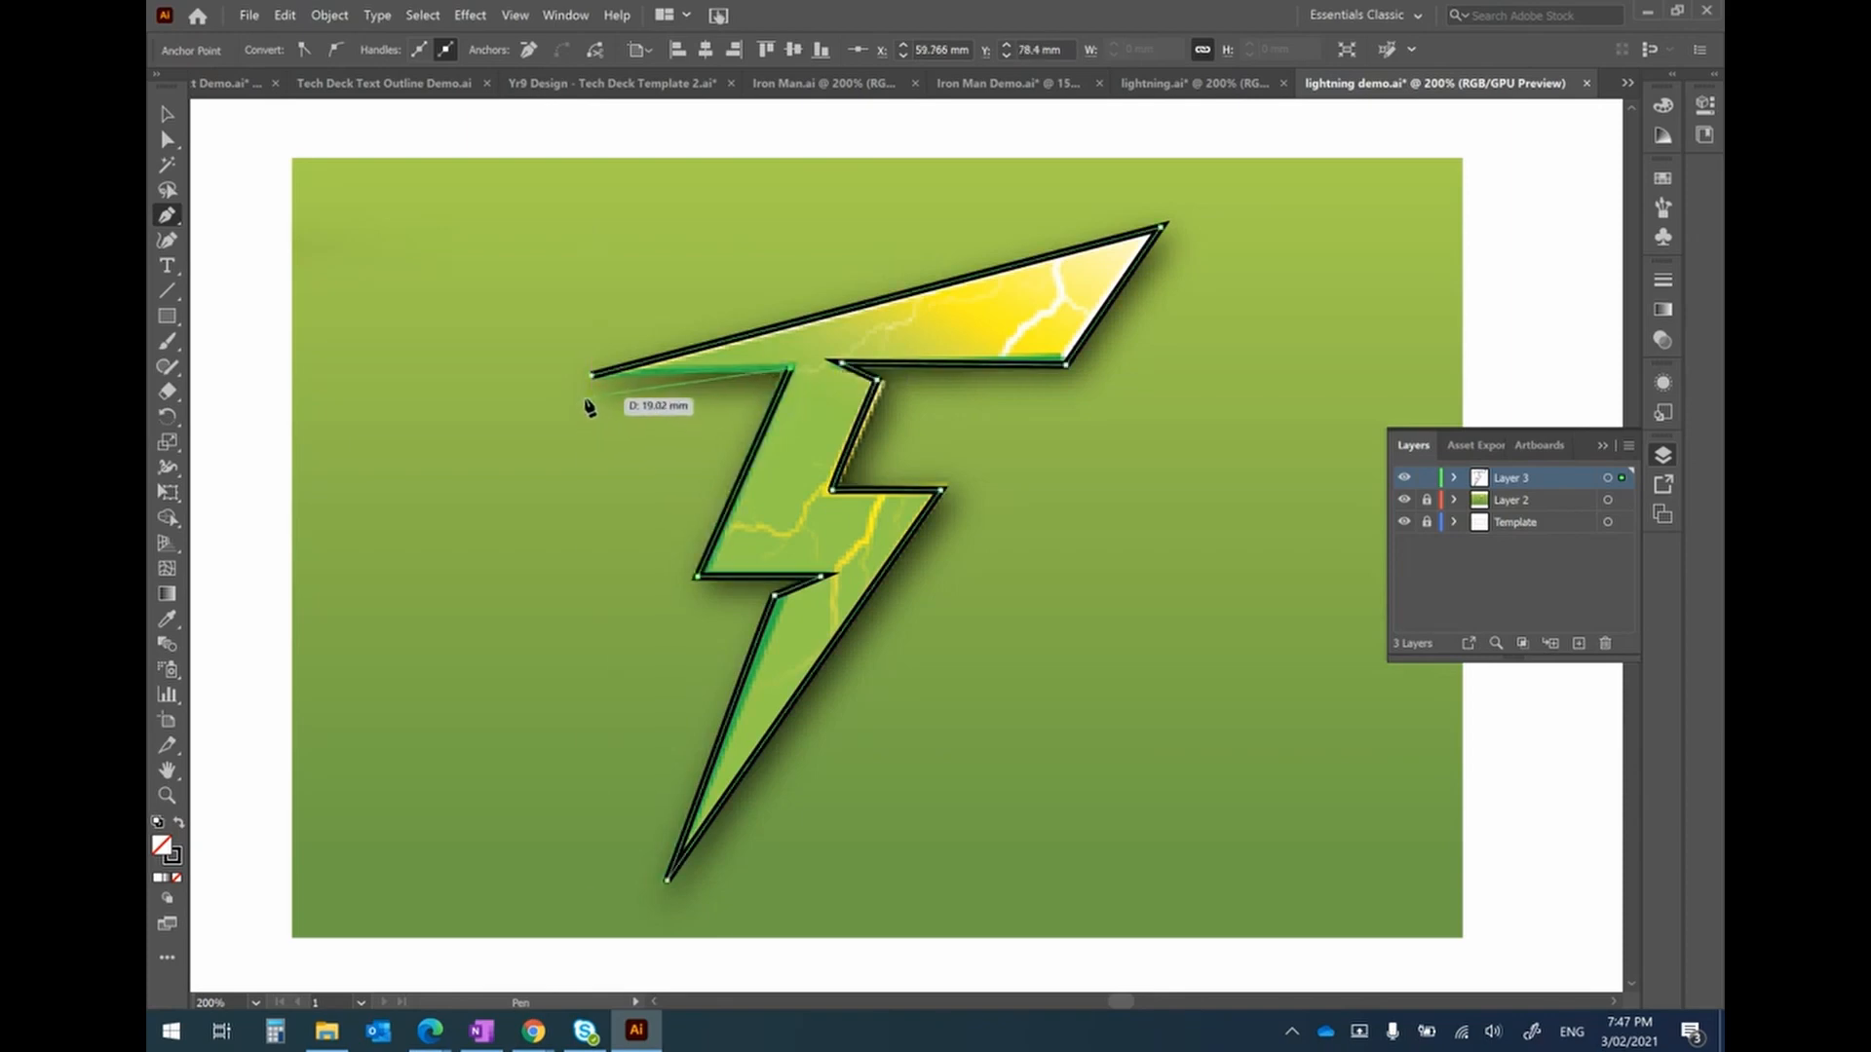
{"action": "left_click", "coordinate": [591, 376]}
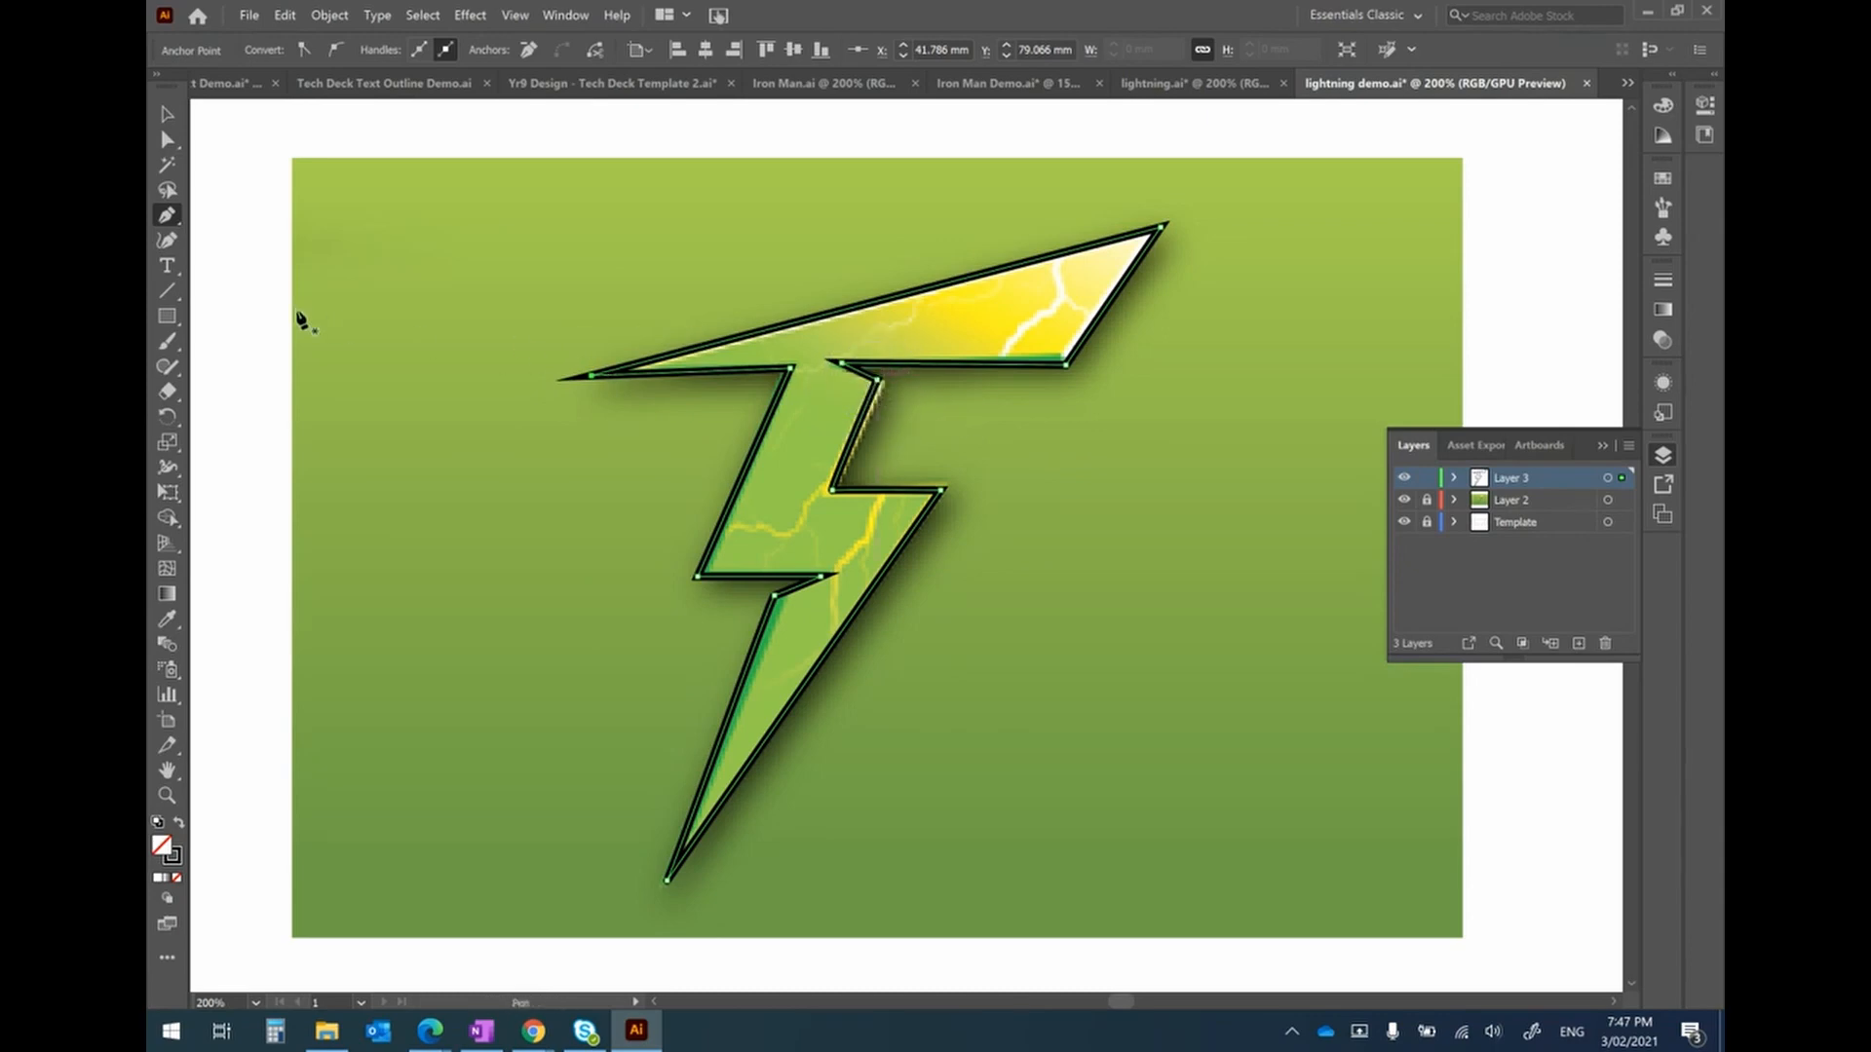
Move the outline's anchor point at the stem's upper right corner outward to about X 68.5 mm, Y 79.9 mm with Direct Selection.
{"action": "left_click", "coordinate": [167, 142]}
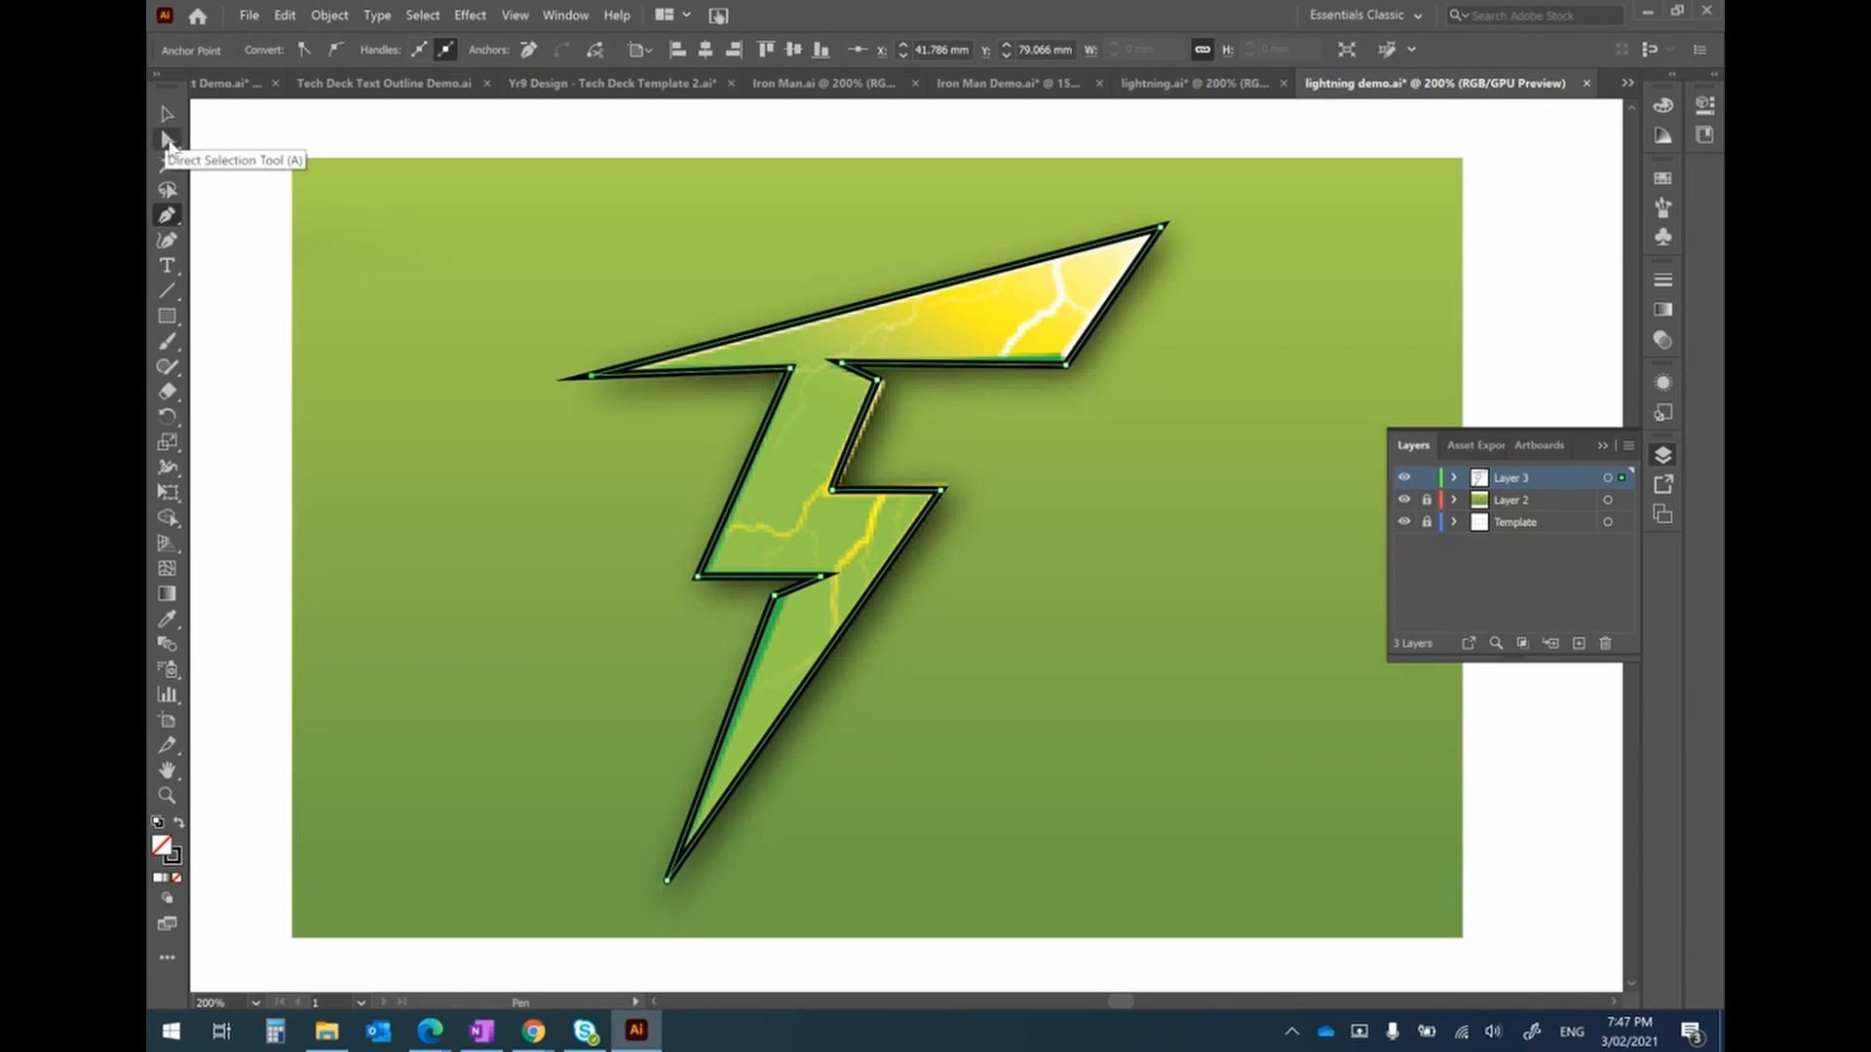
{"action": "left_click", "coordinate": [169, 143]}
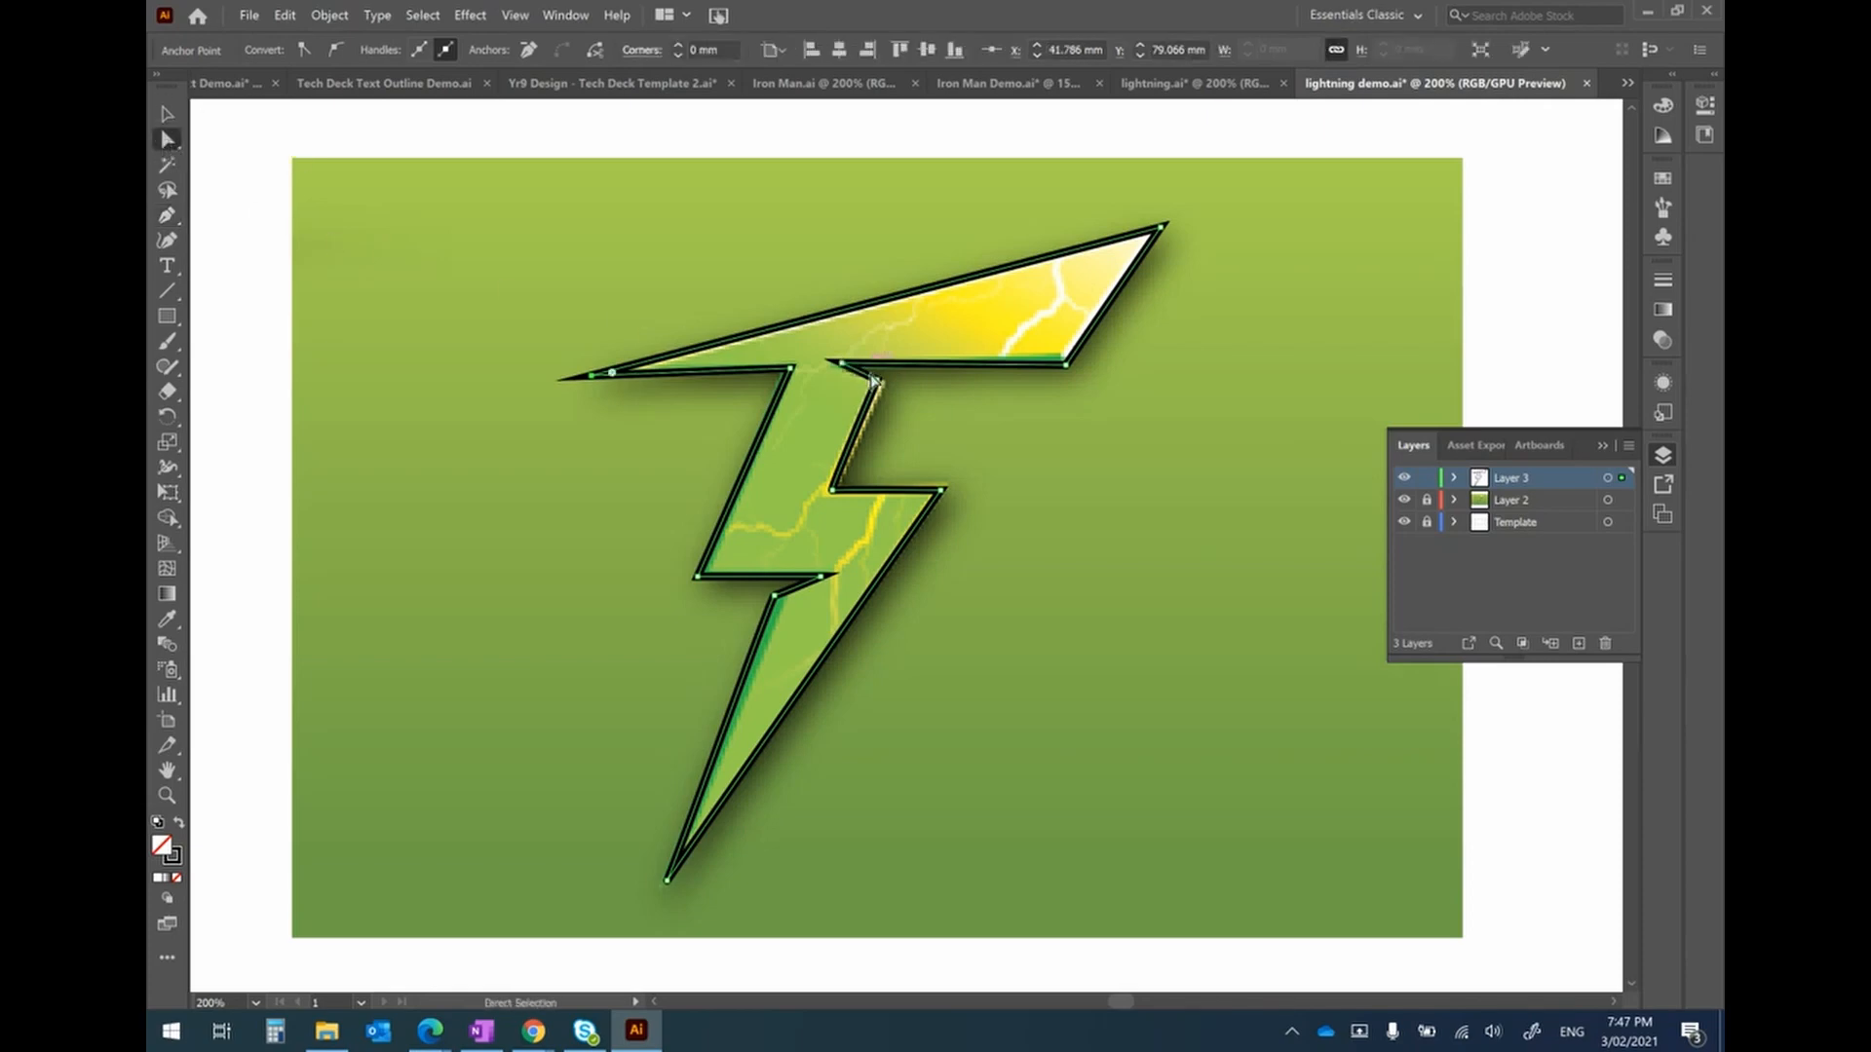
{"action": "mouse_move", "coordinate": [877, 380]}
{"action": "left_mouse_down"}
{"action": "mouse_move", "coordinate": [888, 402]}
{"action": "mouse_move", "coordinate": [807, 444]}
{"action": "mouse_move", "coordinate": [892, 412]}
{"action": "mouse_move", "coordinate": [885, 388]}
{"action": "left_mouse_up"}
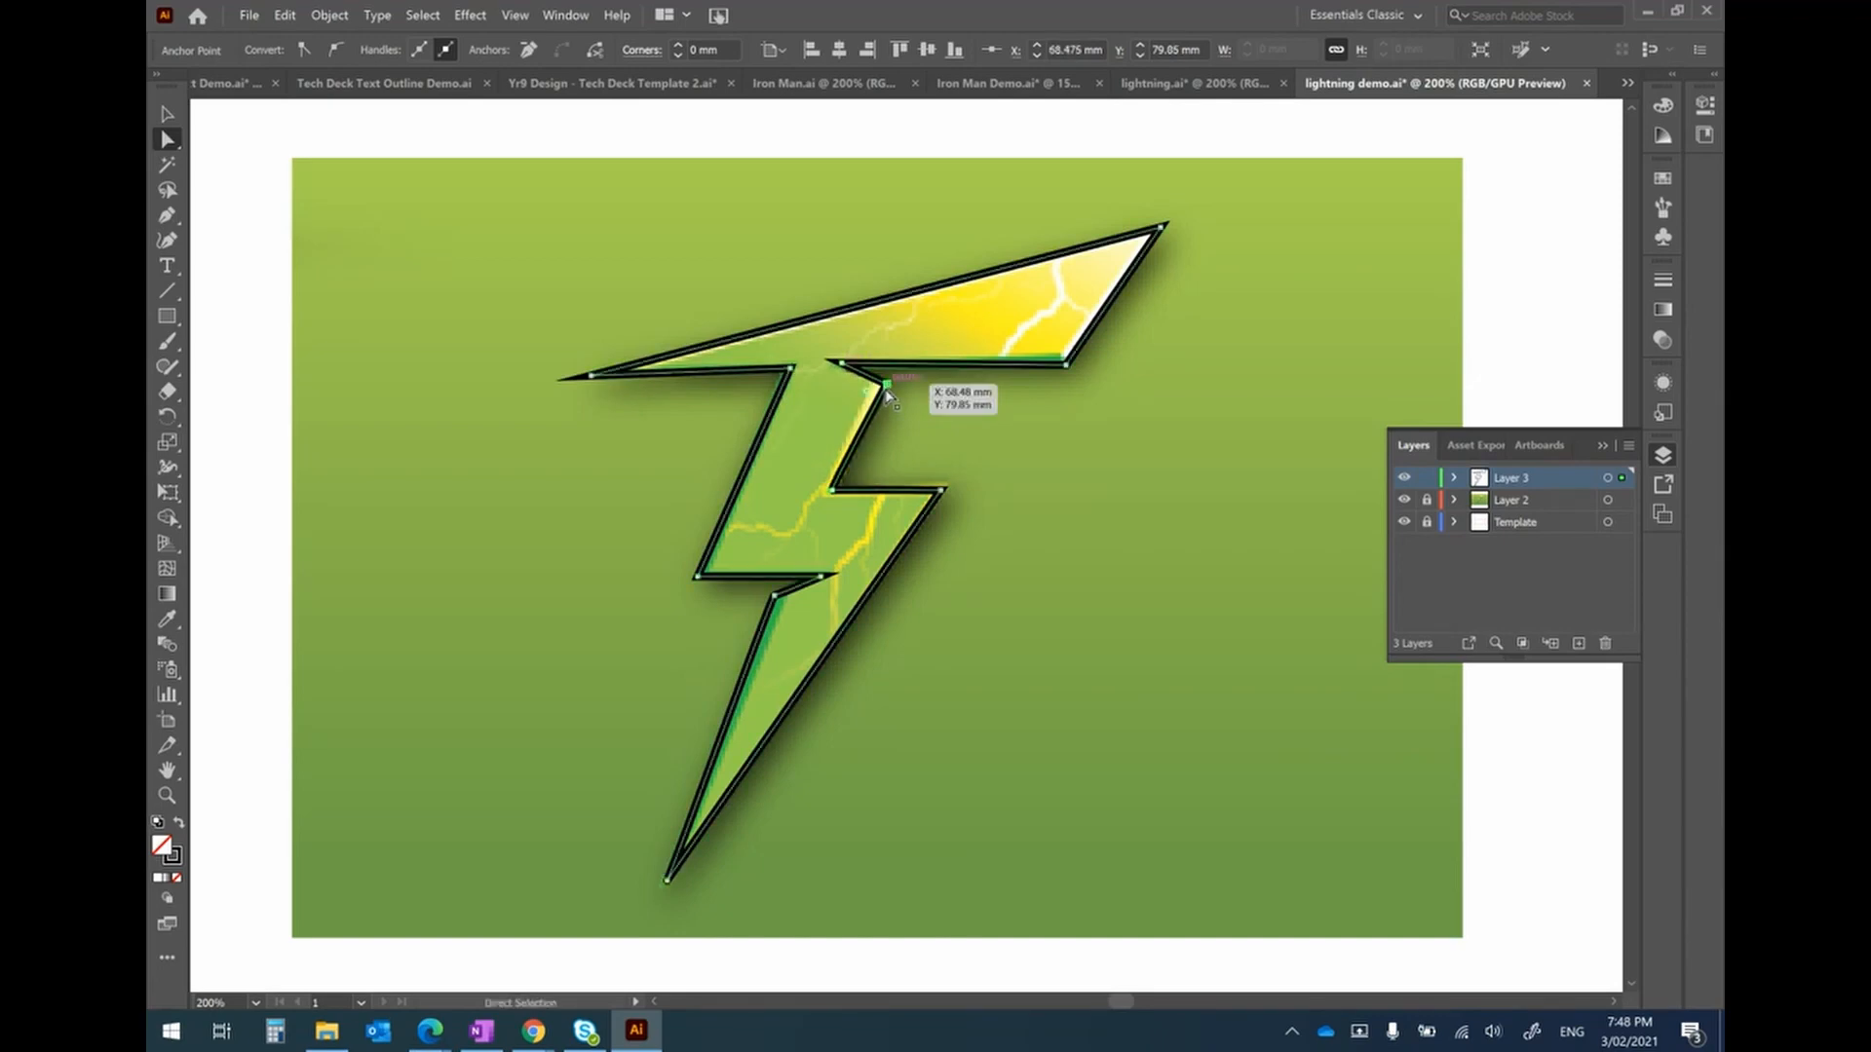
Move the whole traced bolt onto the skateboard deck template, scale it down to the deck's height and centre it between the hole groups.
{"action": "left_click", "coordinate": [168, 115]}
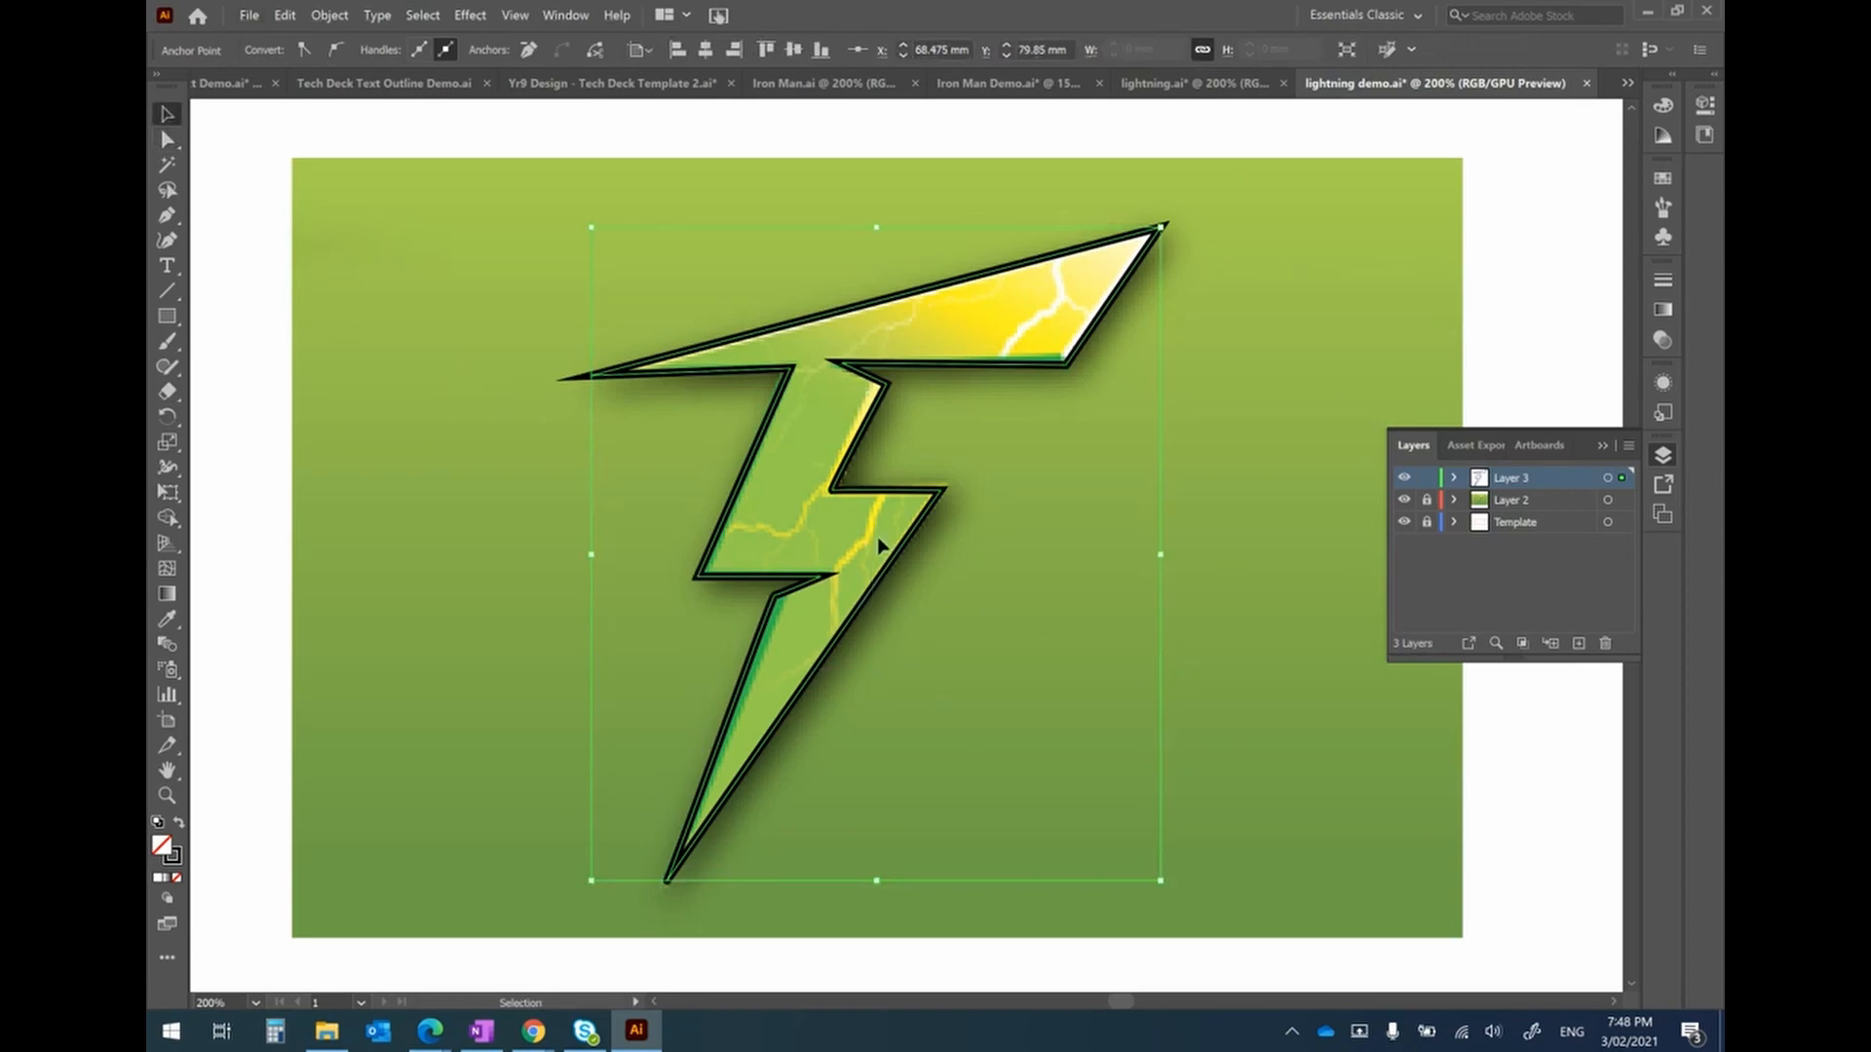
{"action": "scroll", "coordinate": [878, 542], "scroll_direction": "down", "scroll_amount": 2}
{"action": "scroll", "coordinate": [875, 543], "scroll_direction": "up", "scroll_amount": 4}
{"action": "left_click_drag", "start_coordinate": [871, 624], "coordinate": [799, 274]}
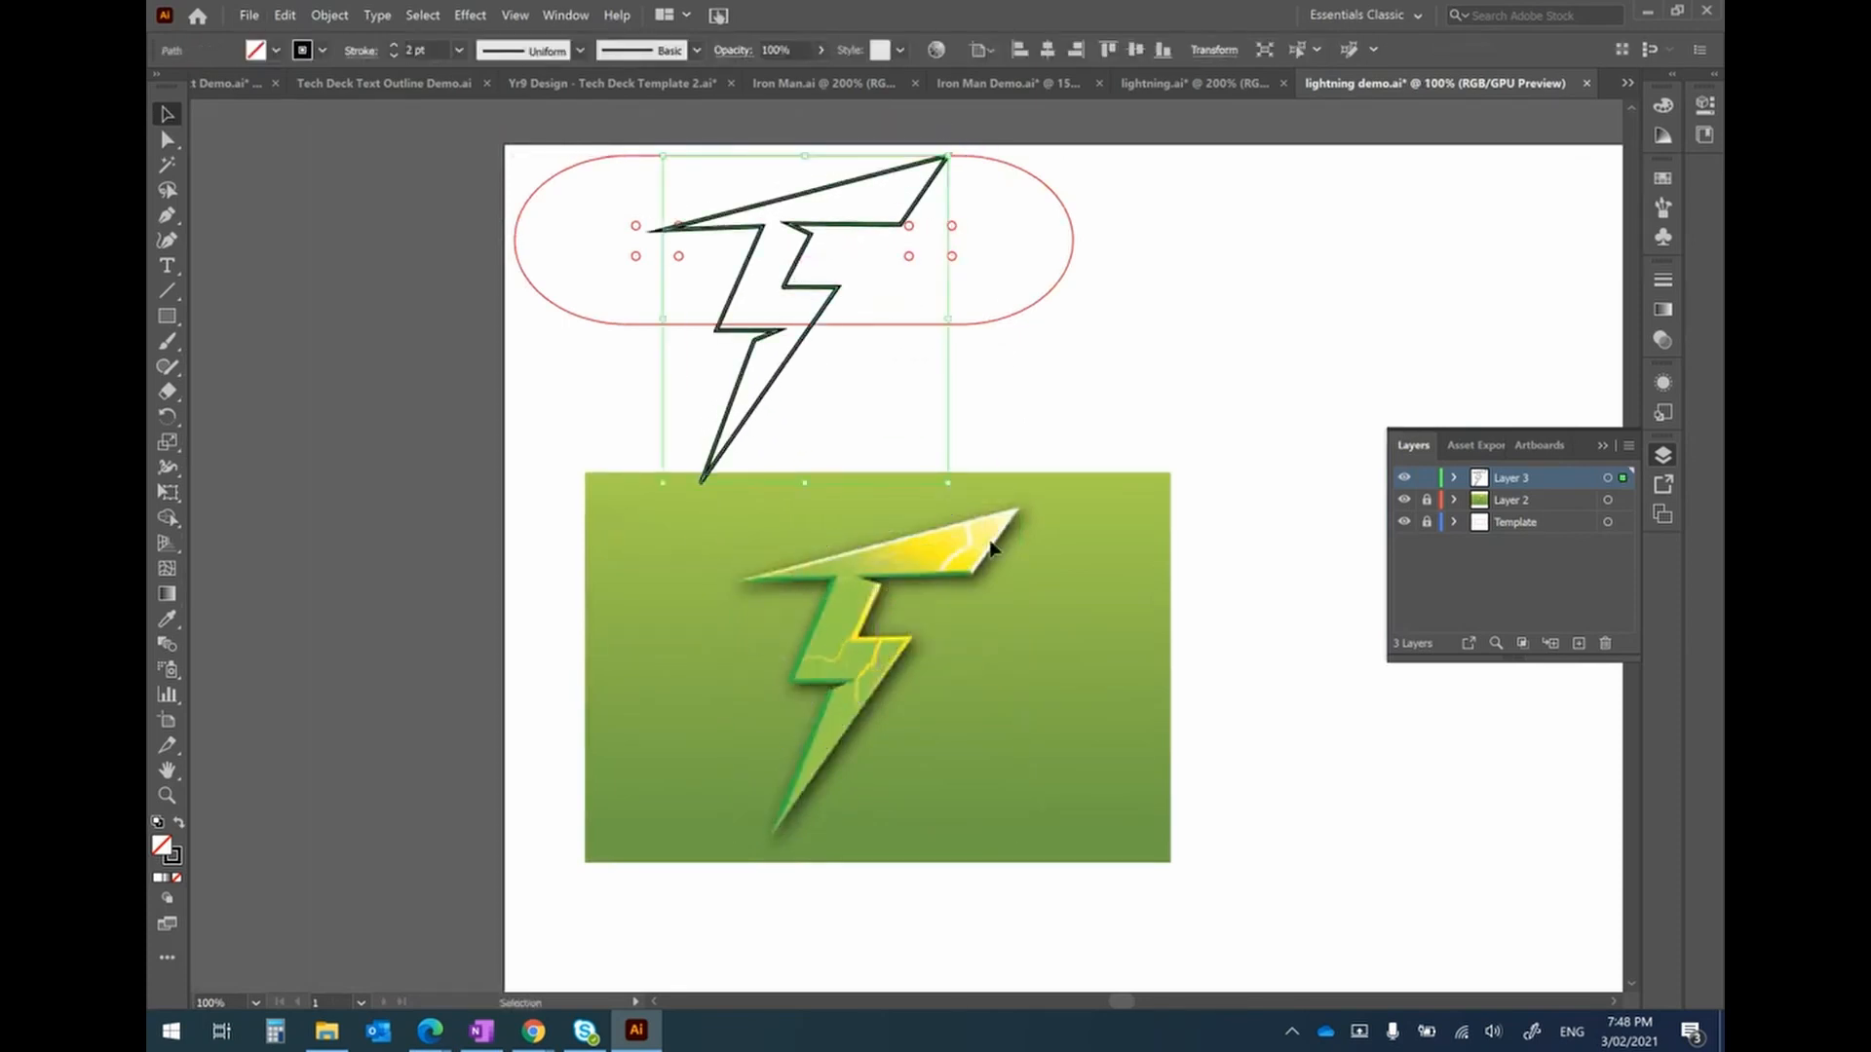
{"action": "left_click_drag", "start_coordinate": [947, 485], "coordinate": [817, 314]}
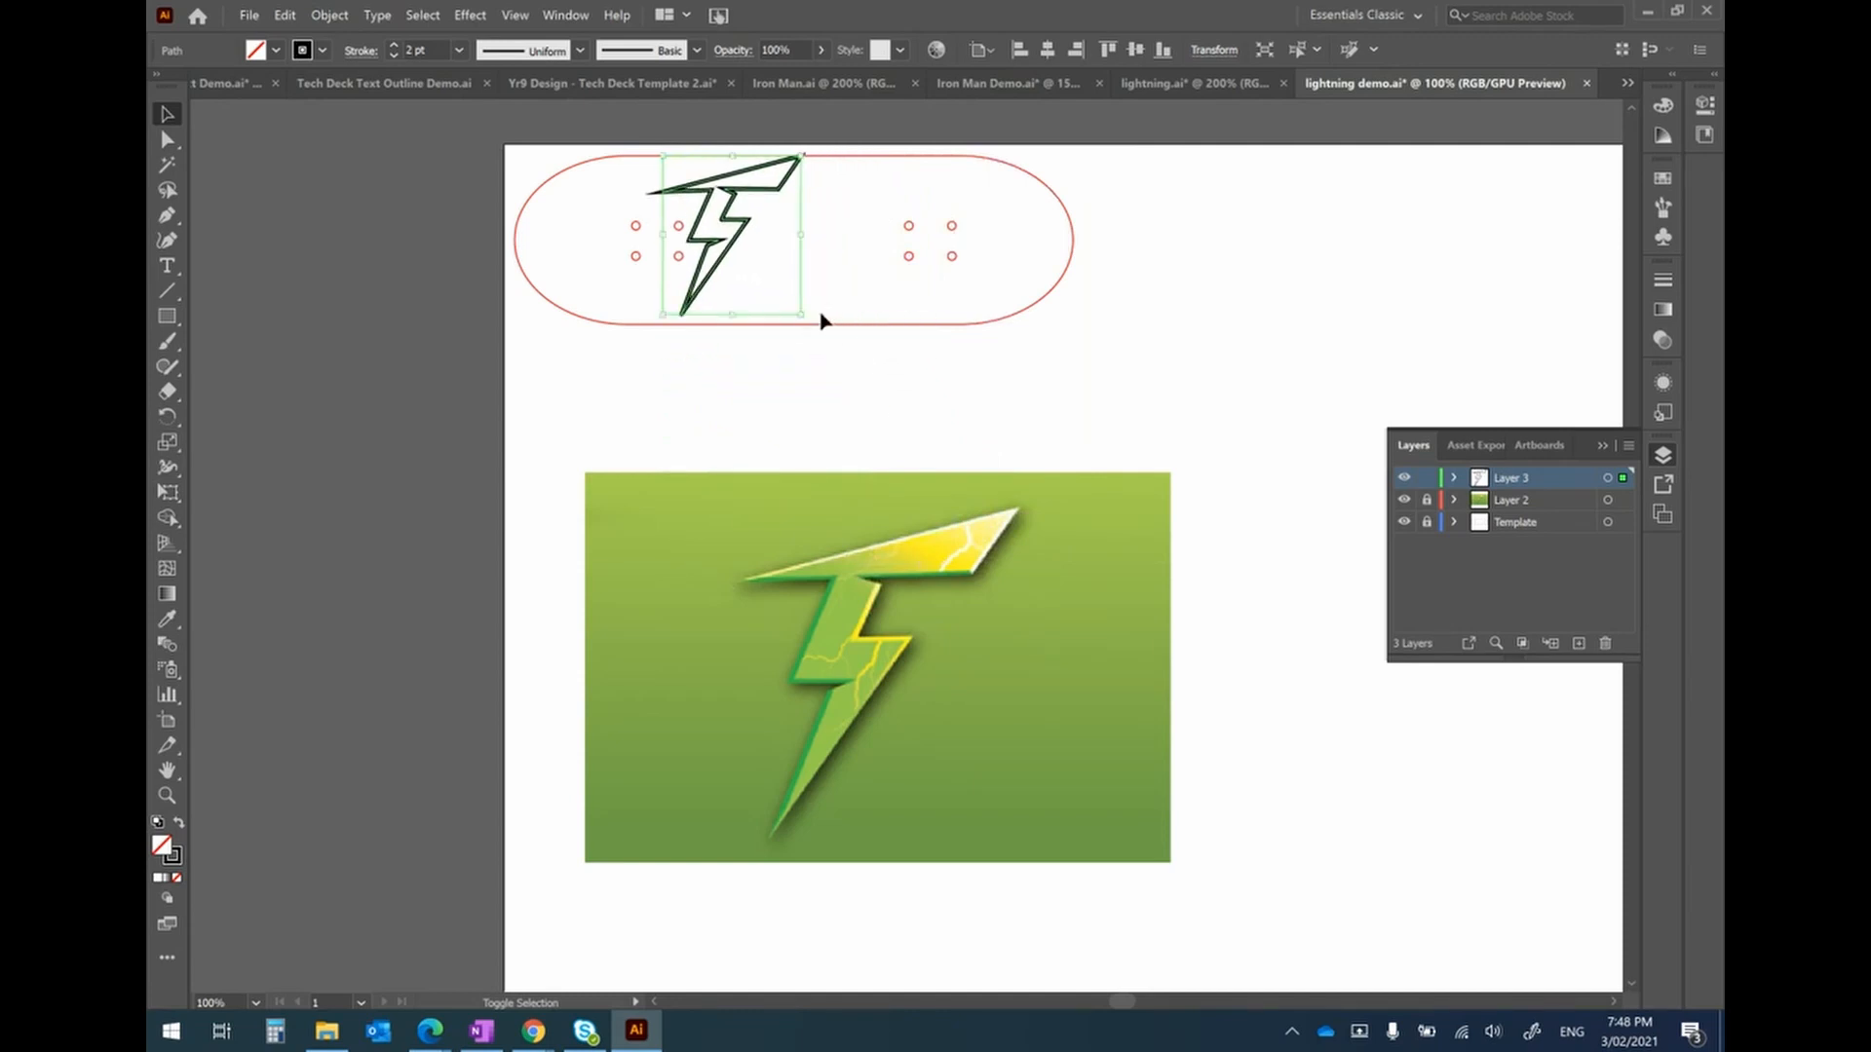
{"action": "left_click_drag", "start_coordinate": [737, 253], "coordinate": [799, 256]}
{"action": "scroll", "coordinate": [797, 255], "scroll_direction": "up", "scroll_amount": 1}
{"action": "scroll", "coordinate": [797, 255], "scroll_direction": "up", "scroll_amount": 1}
{"action": "scroll", "coordinate": [794, 251], "scroll_direction": "up", "scroll_amount": 3}
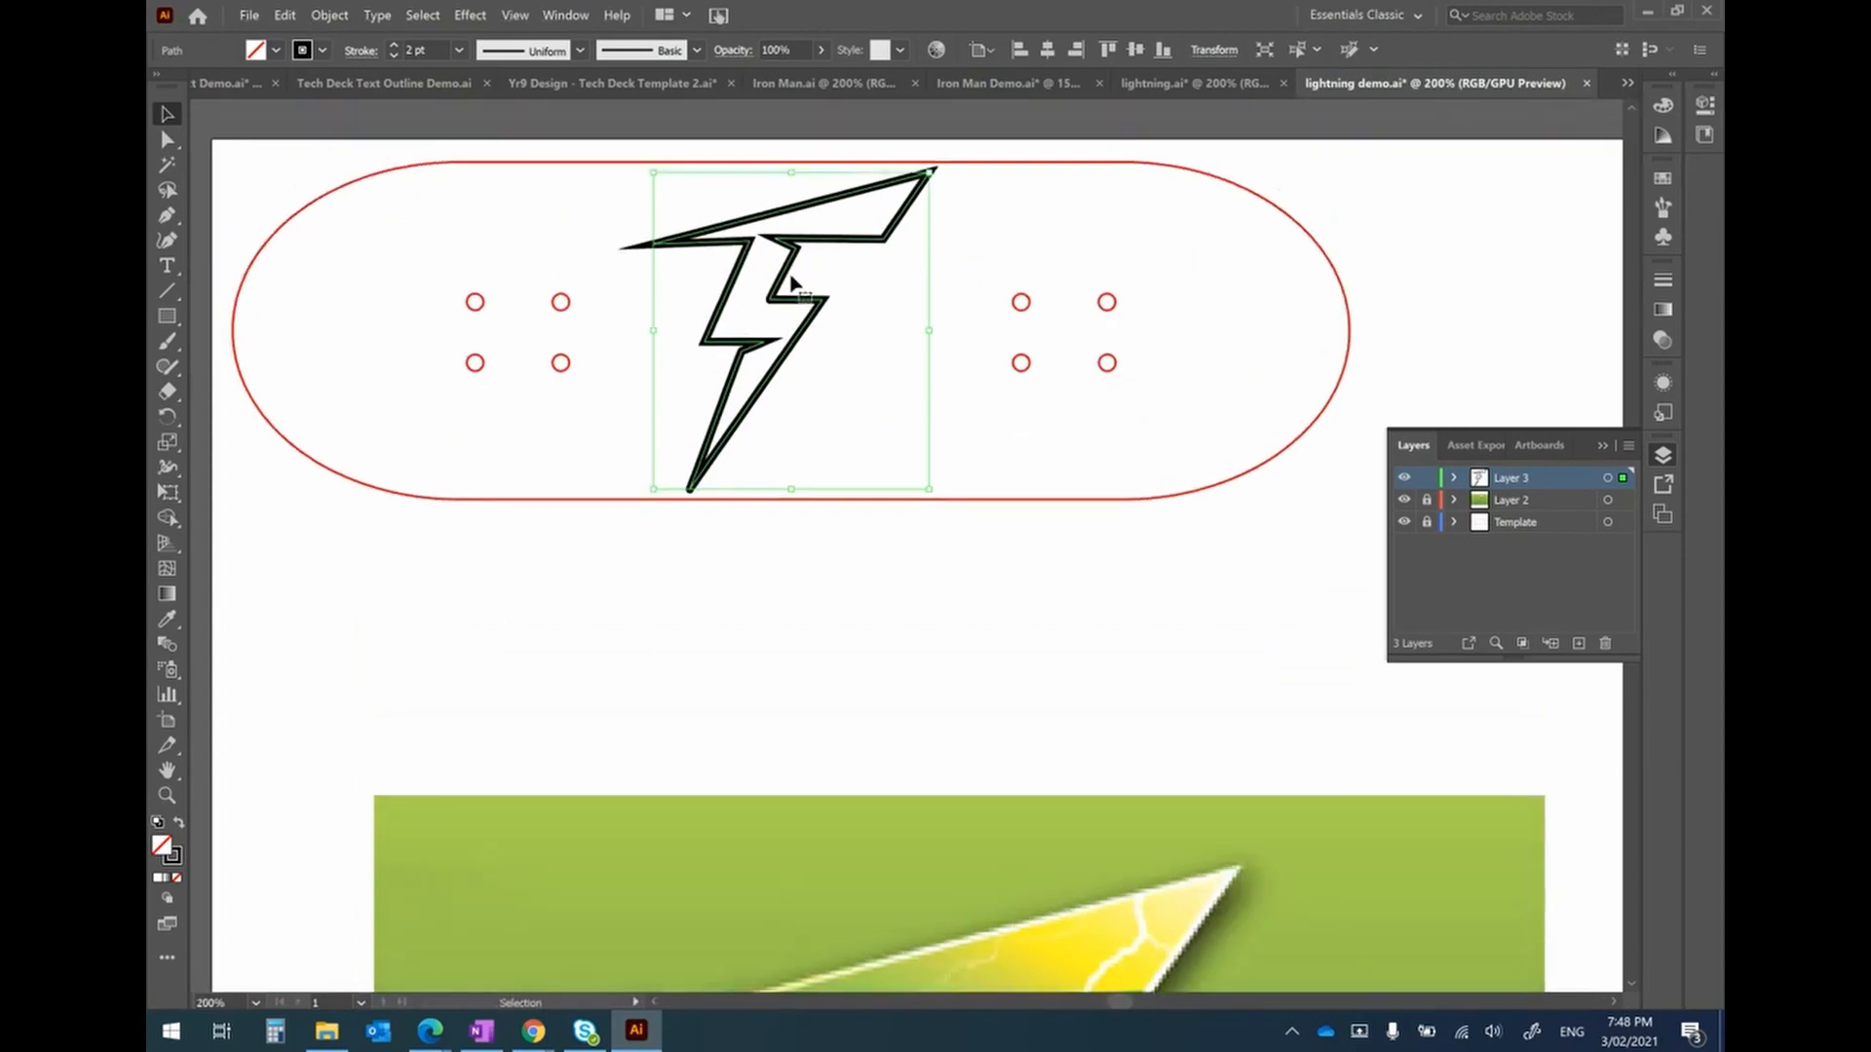
{"action": "left_click", "coordinate": [877, 656]}
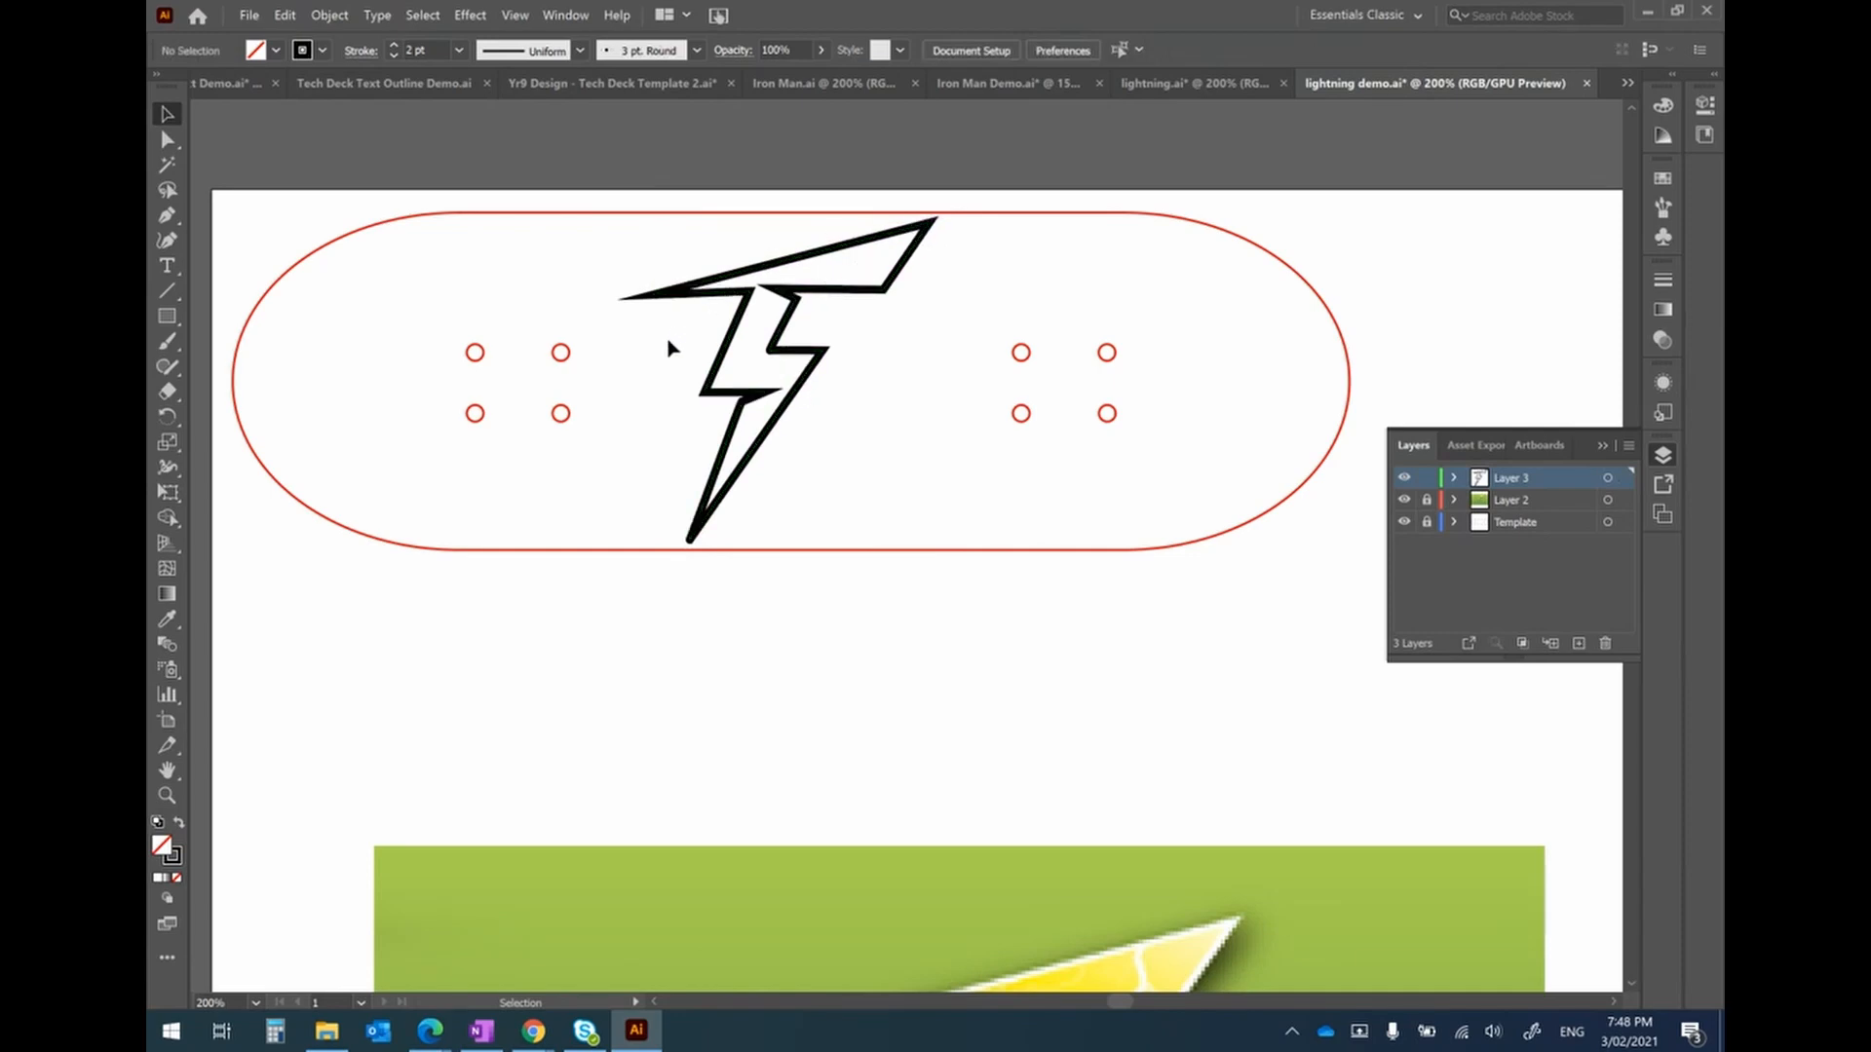
Try a purple fill on the bolt outline, and undo it.
{"action": "left_click", "coordinate": [742, 476]}
{"action": "left_click", "coordinate": [275, 51]}
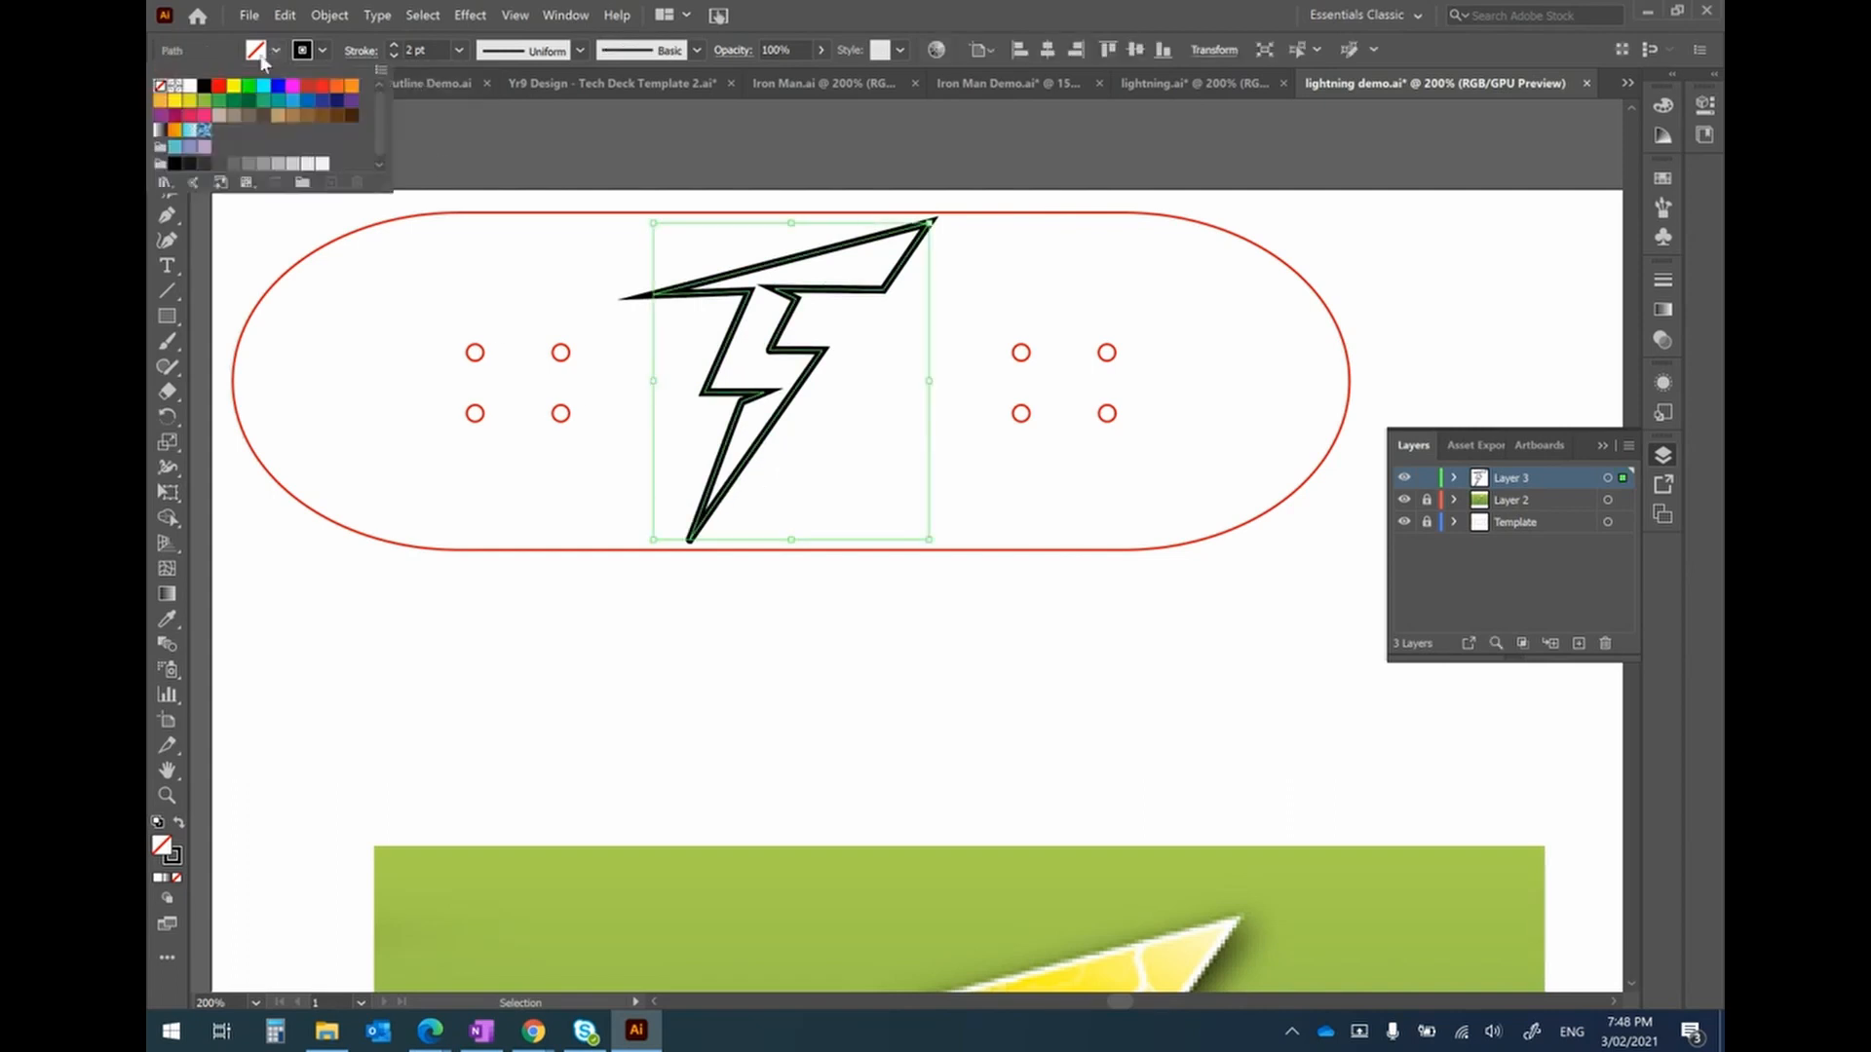
{"action": "left_click", "coordinate": [350, 104]}
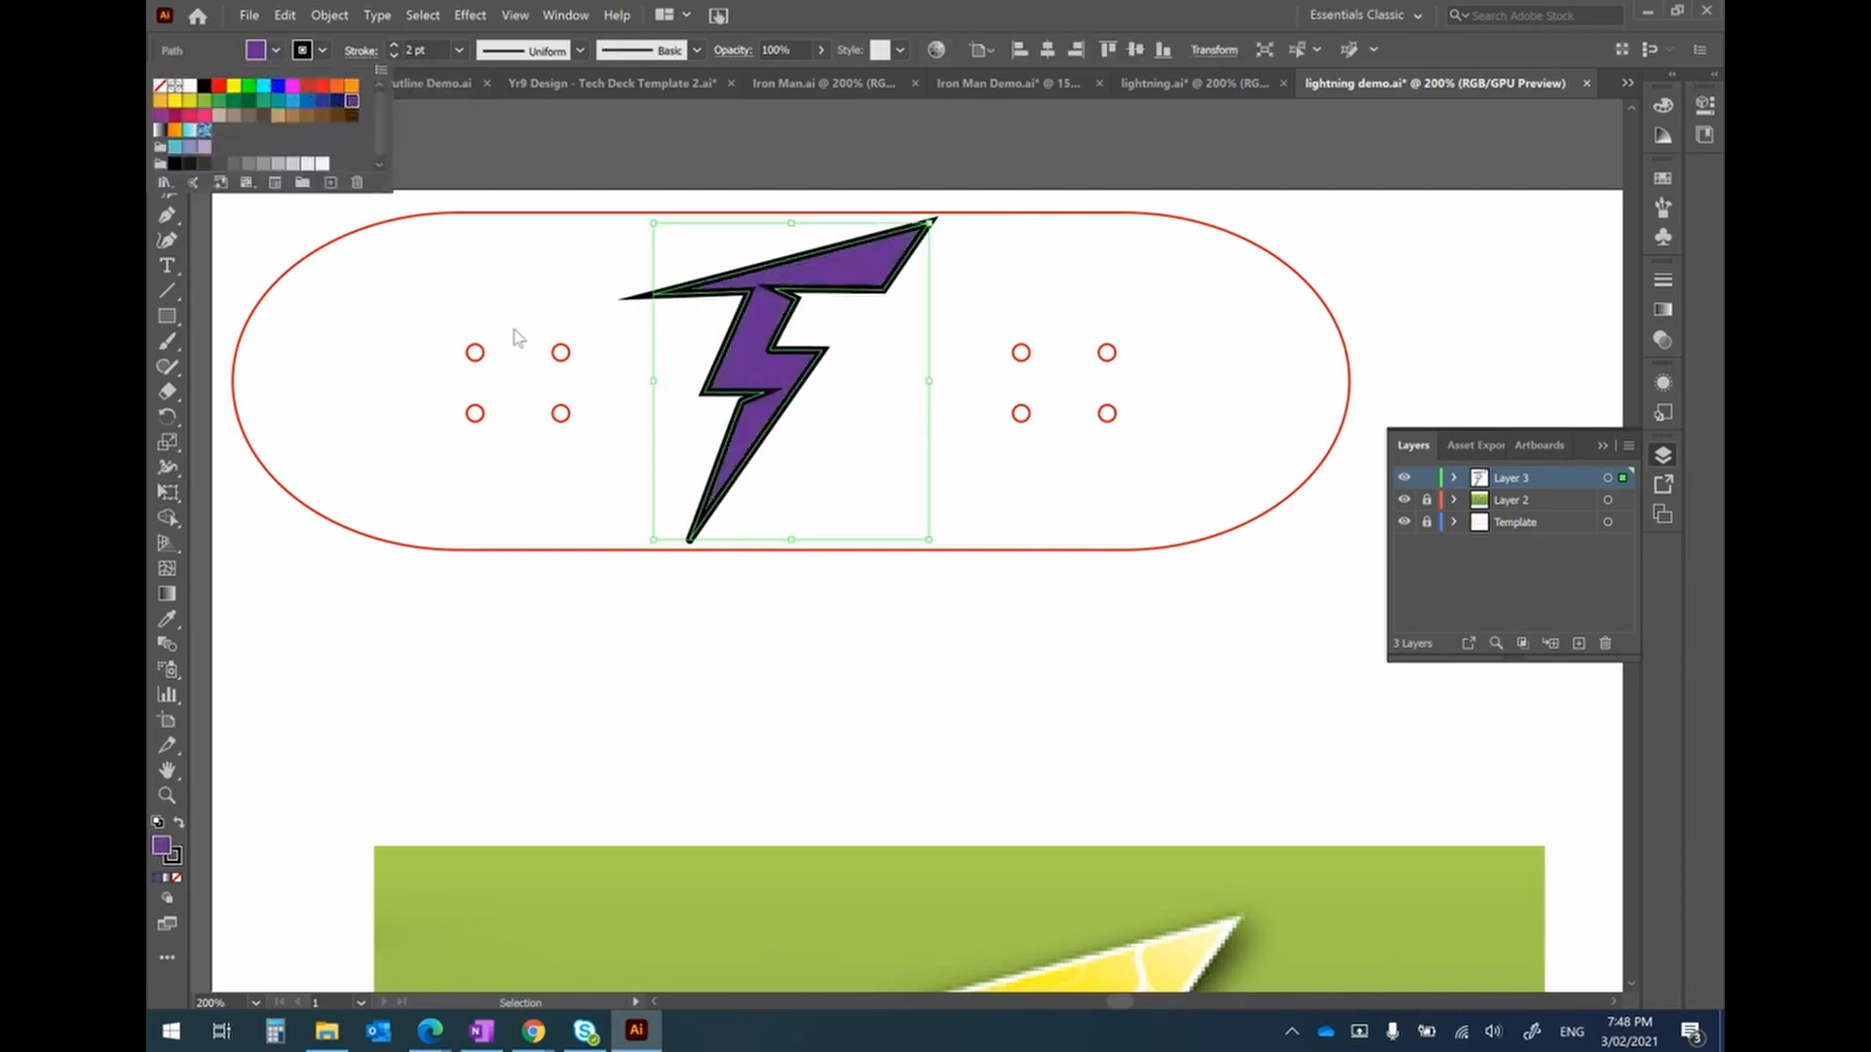
{"action": "left_click", "coordinate": [668, 440]}
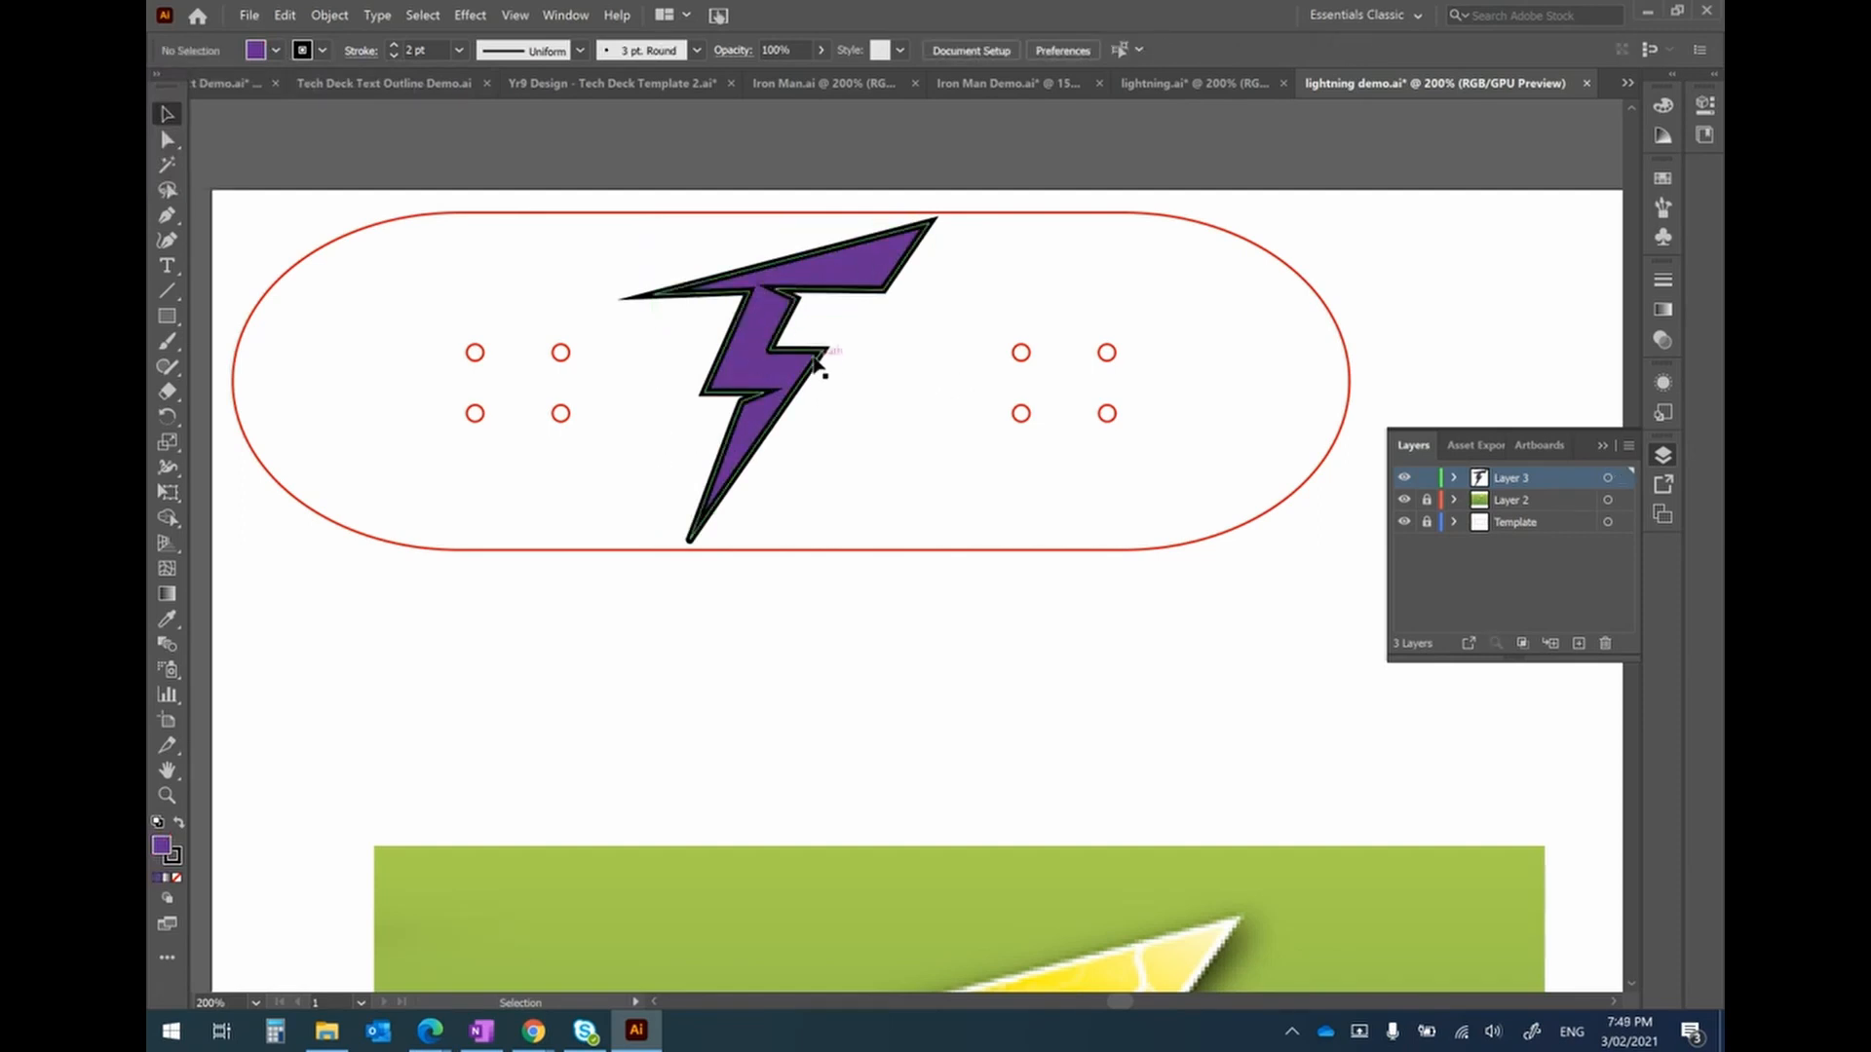
{"action": "key", "text": "ctrl+z"}
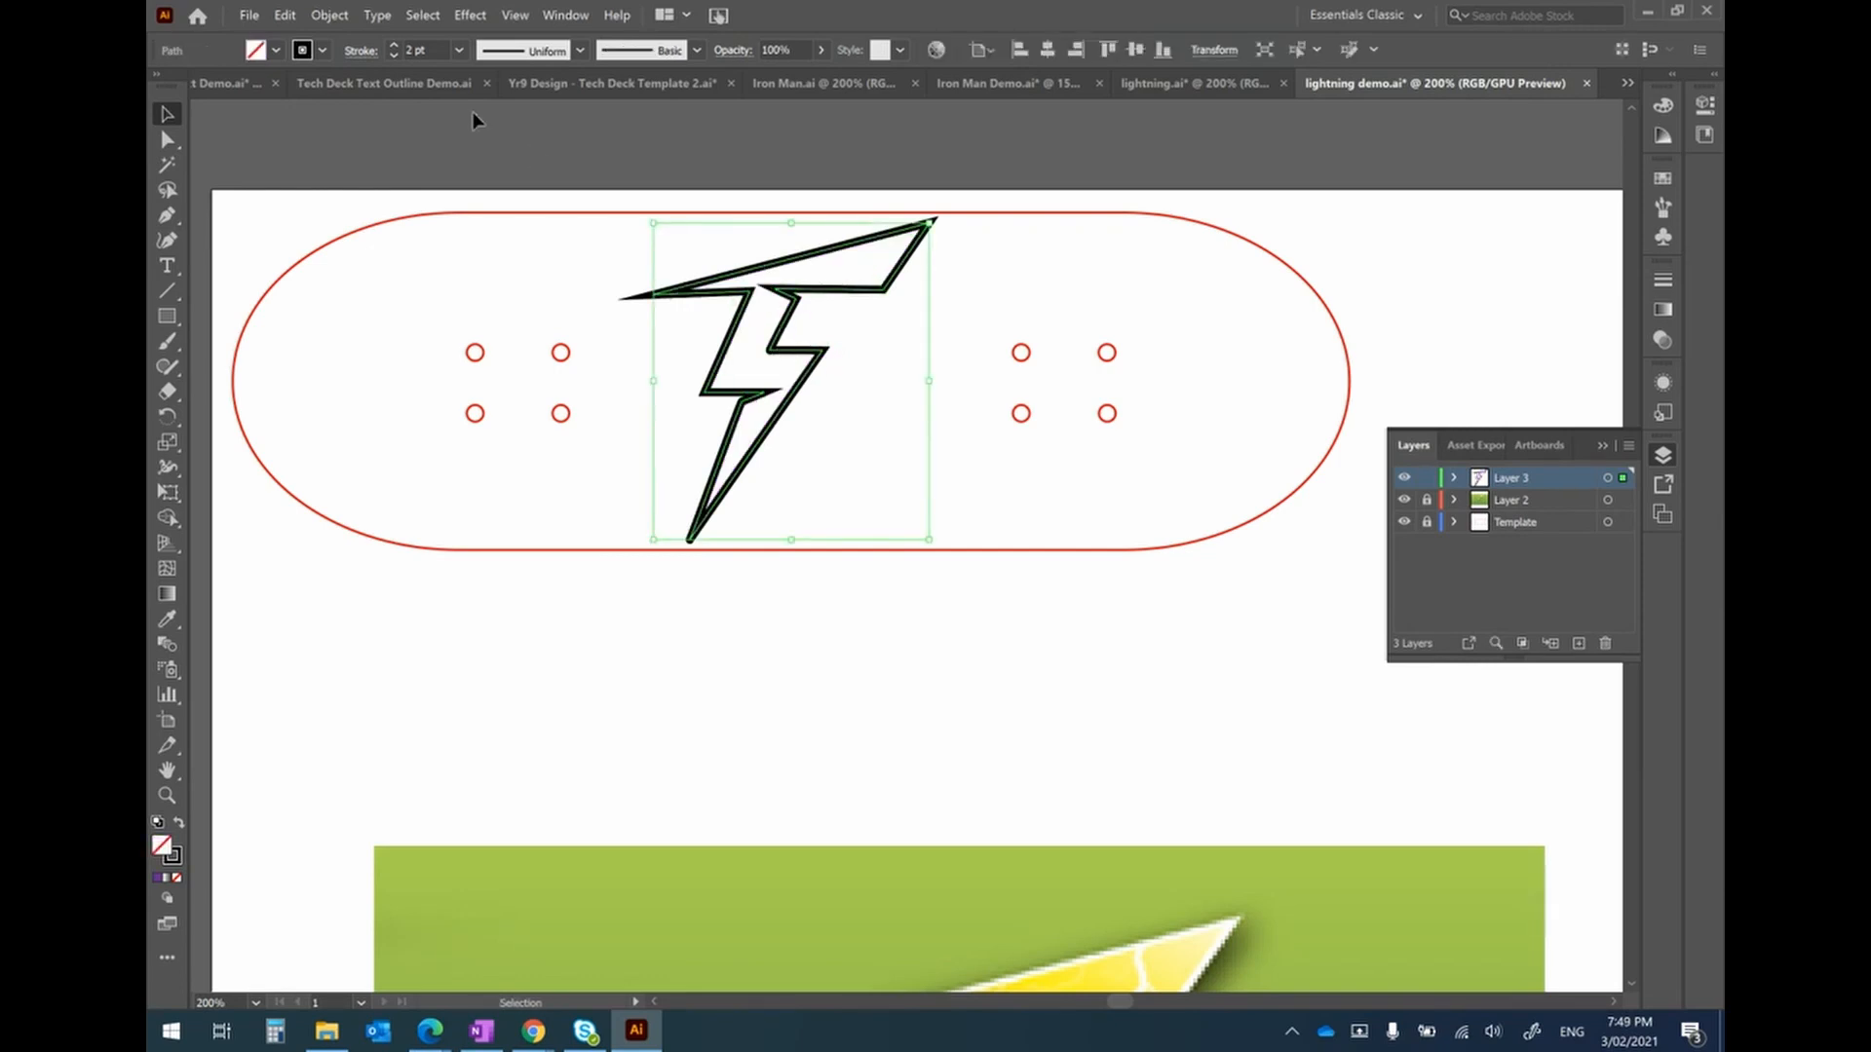
Set the bolt outline's stroke weight to 0.25 pt.
{"action": "left_click", "coordinate": [458, 51]}
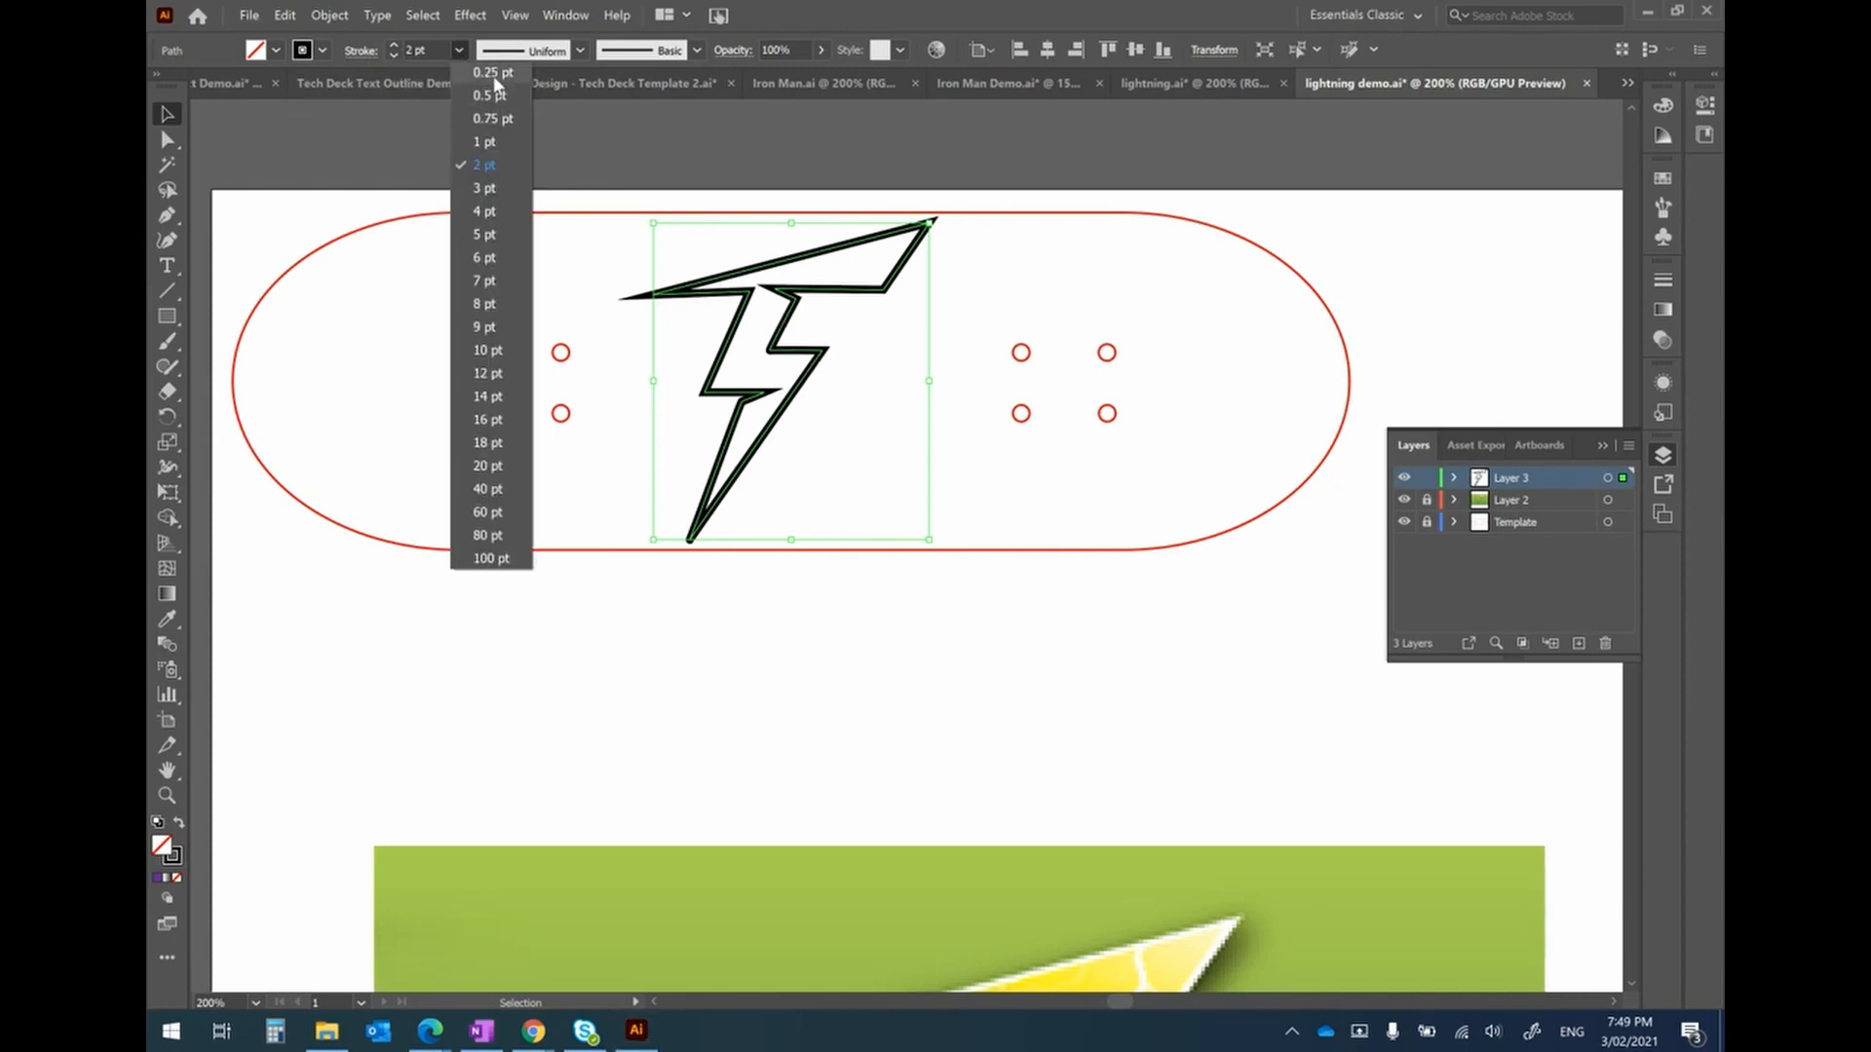
{"action": "left_click", "coordinate": [492, 73]}
{"action": "scroll", "coordinate": [782, 408], "scroll_direction": "up", "scroll_amount": 1}
{"action": "scroll", "coordinate": [781, 407], "scroll_direction": "up", "scroll_amount": 1}
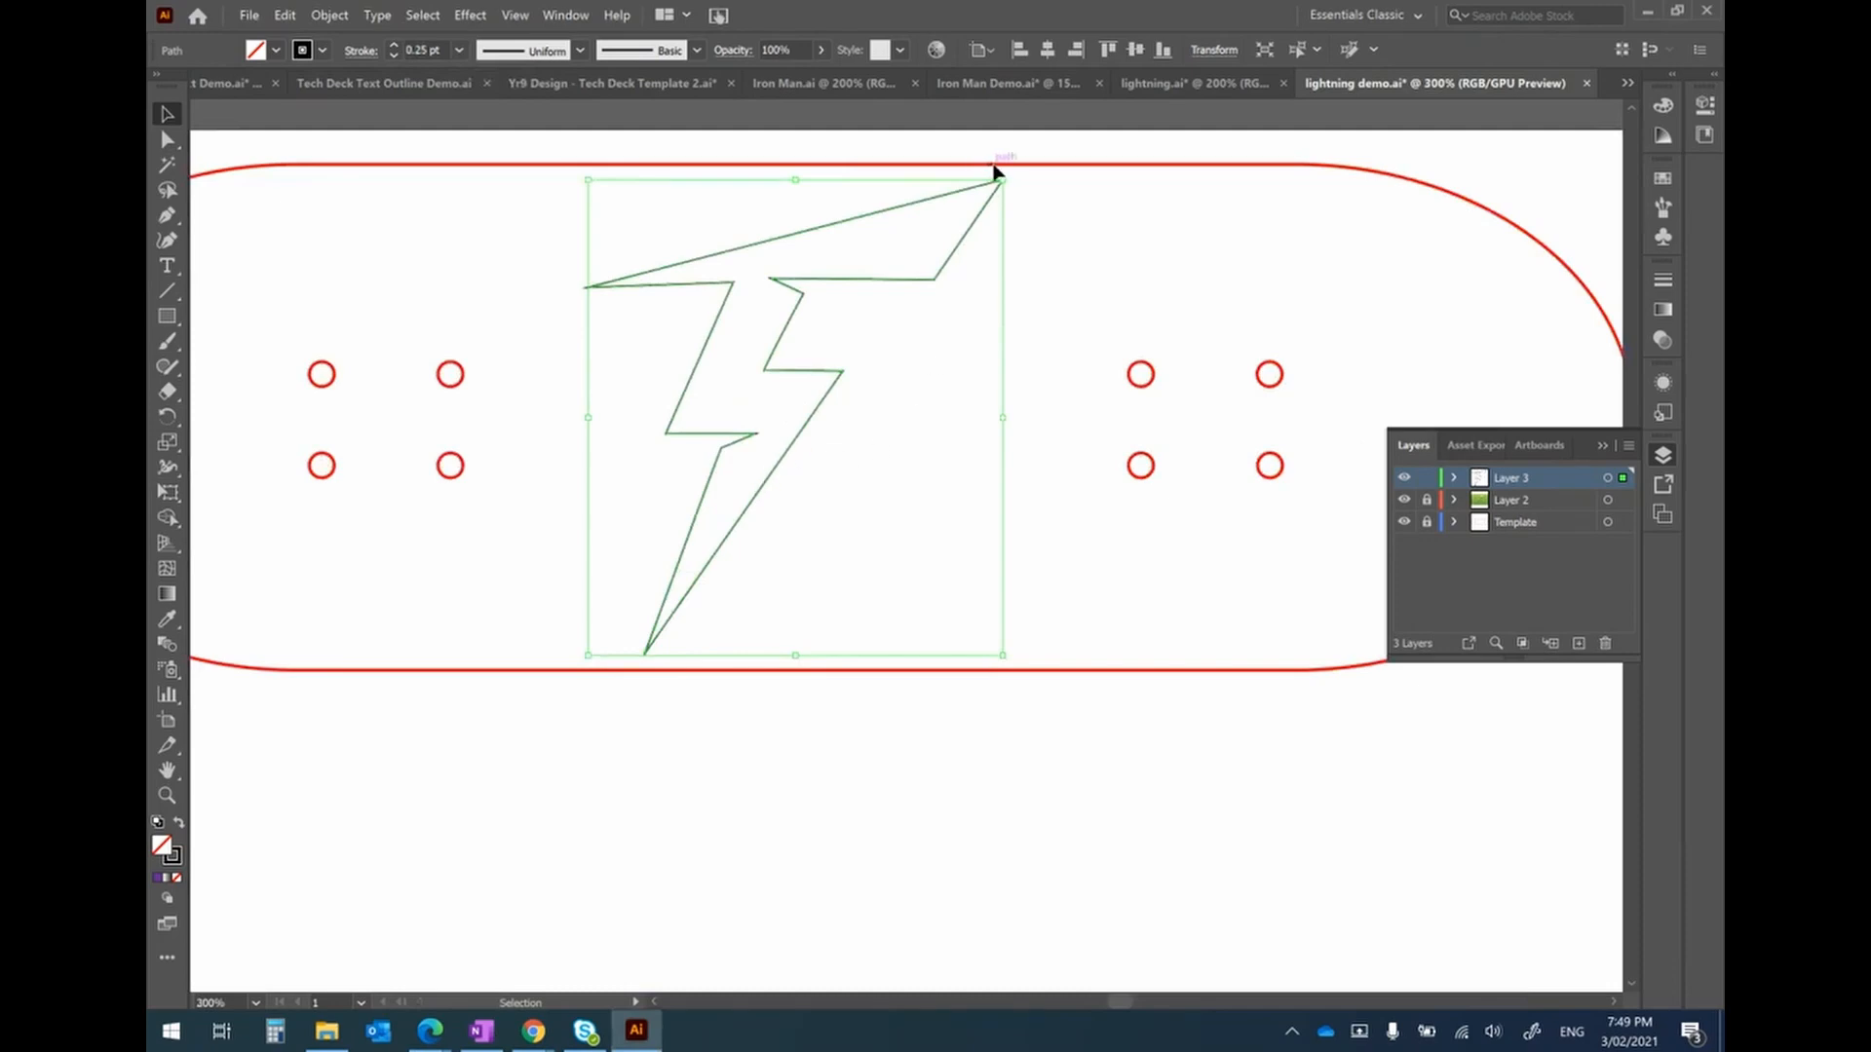
Scale the bolt down slightly in proportion and recentre it on the deck, leaving a margin to the deck's edges.
{"action": "left_click_drag", "start_coordinate": [1001, 174], "coordinate": [937, 240]}
{"action": "left_click", "coordinate": [870, 332]}
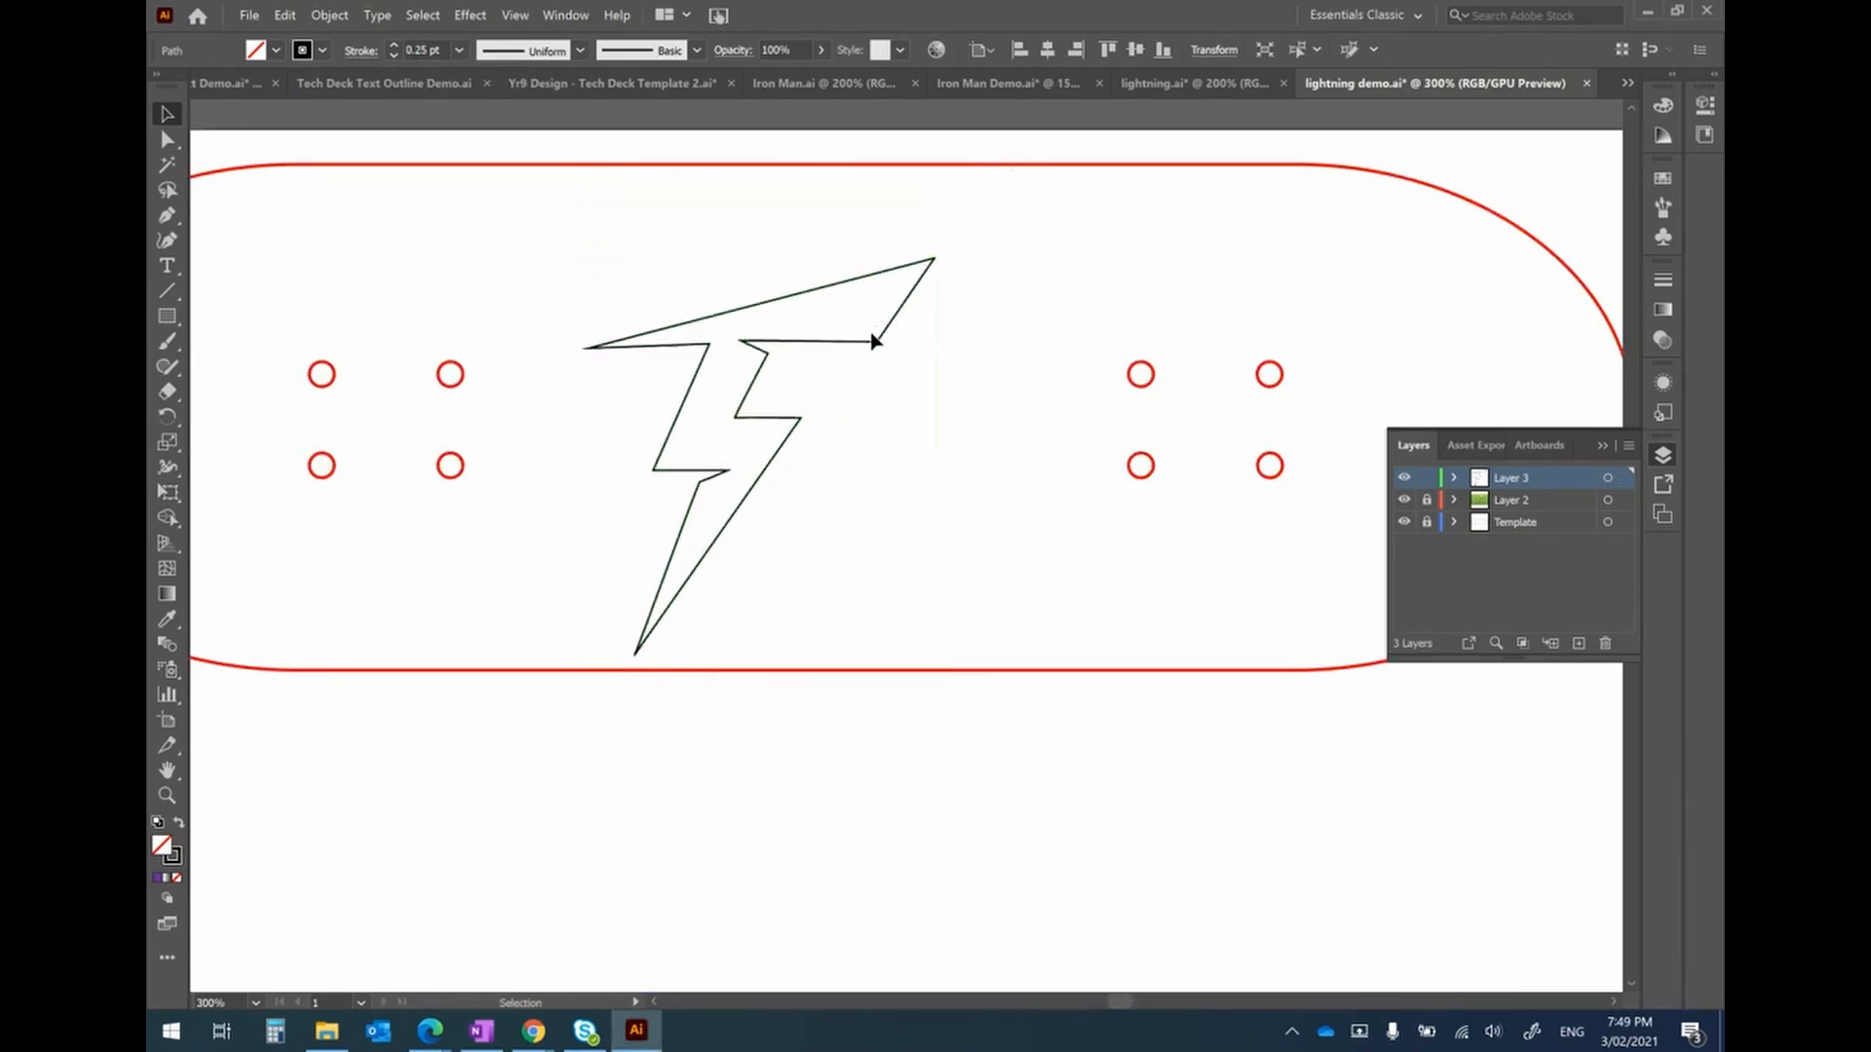
{"action": "left_click_drag", "start_coordinate": [873, 334], "coordinate": [906, 293]}
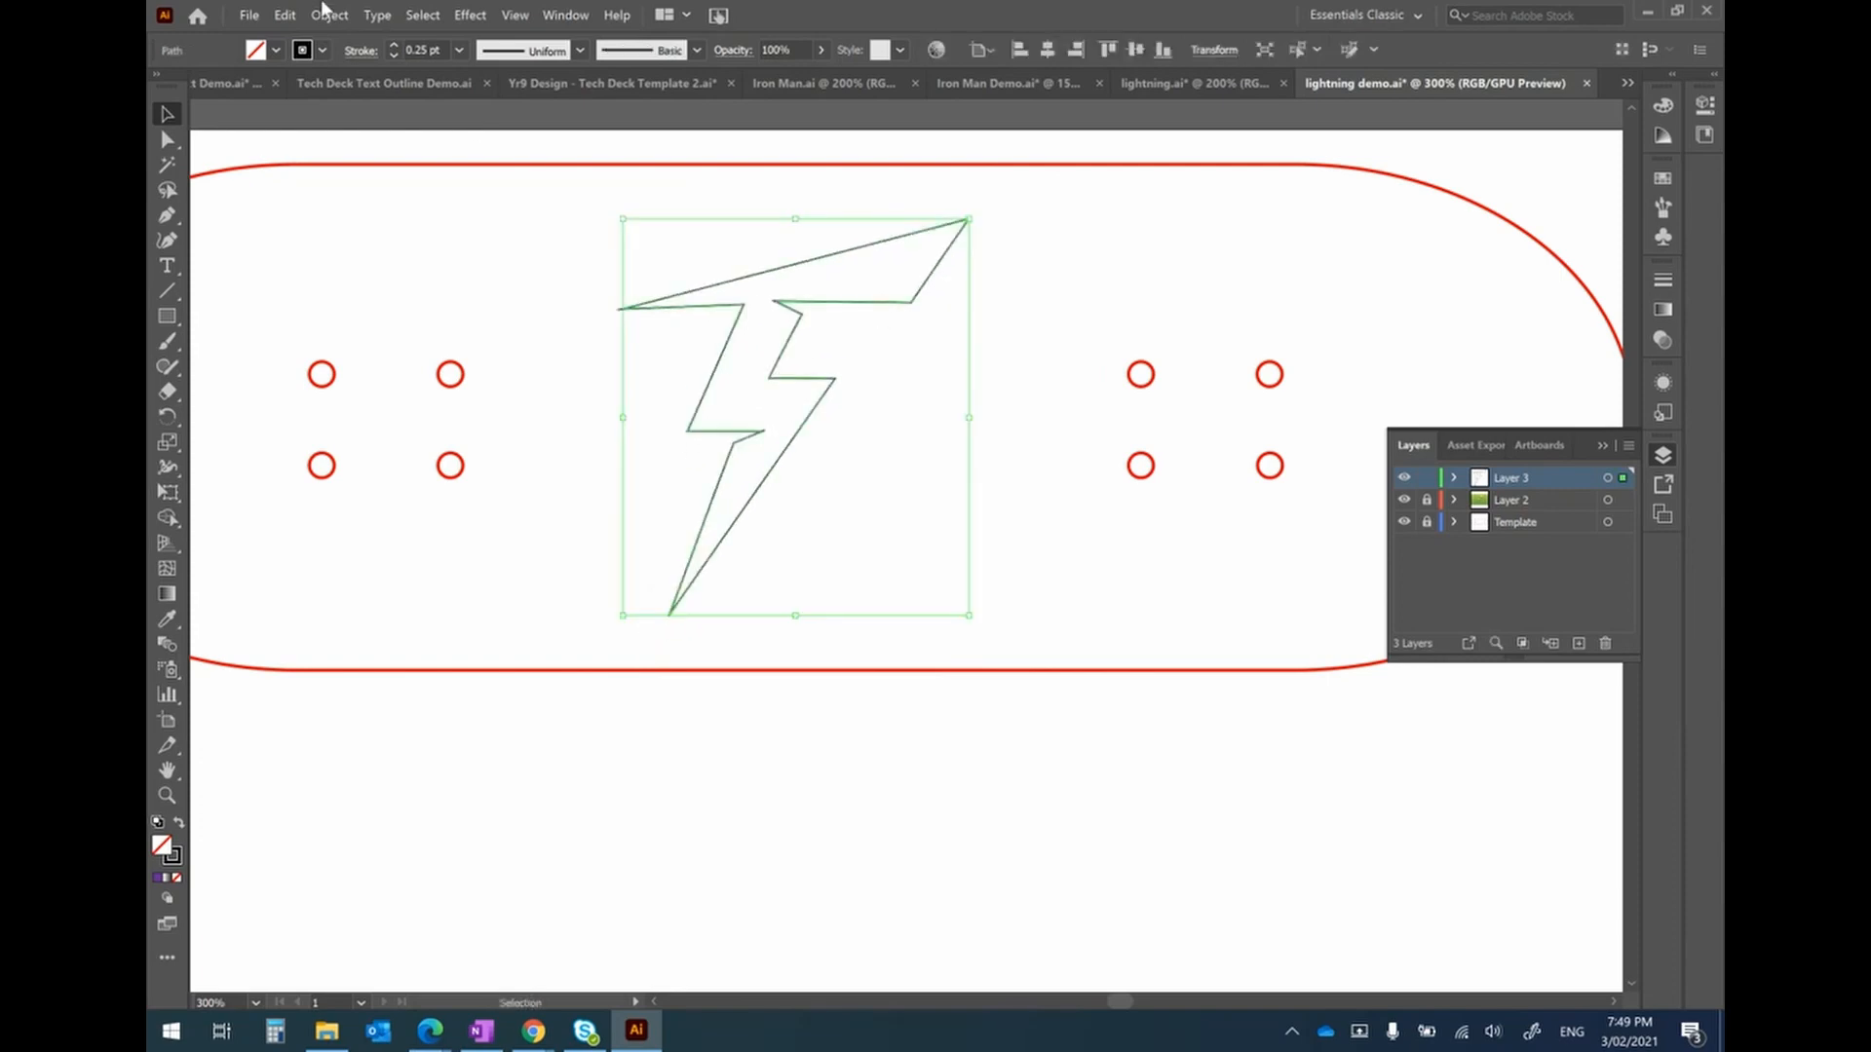
Offset the bolt's path outward by 1 mm with round joins.
{"action": "left_click", "coordinate": [331, 18]}
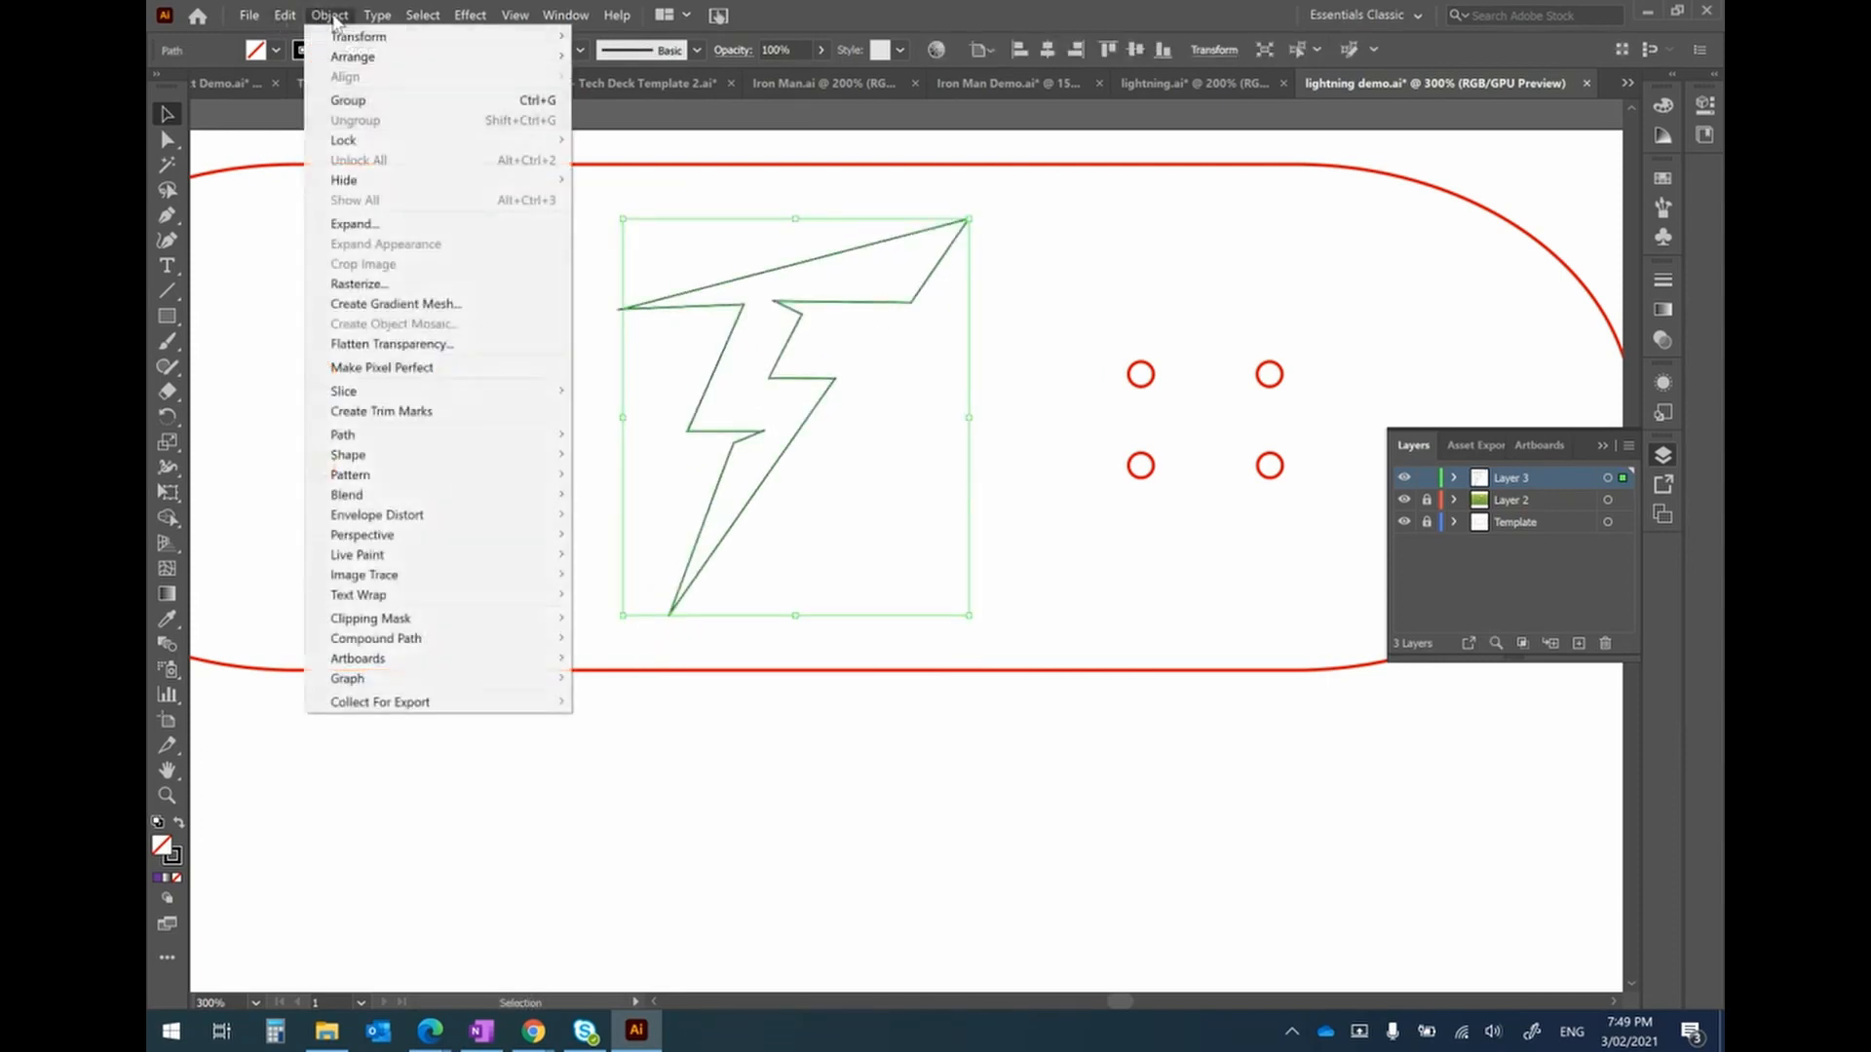
{"action": "mouse_move", "coordinate": [429, 434]}
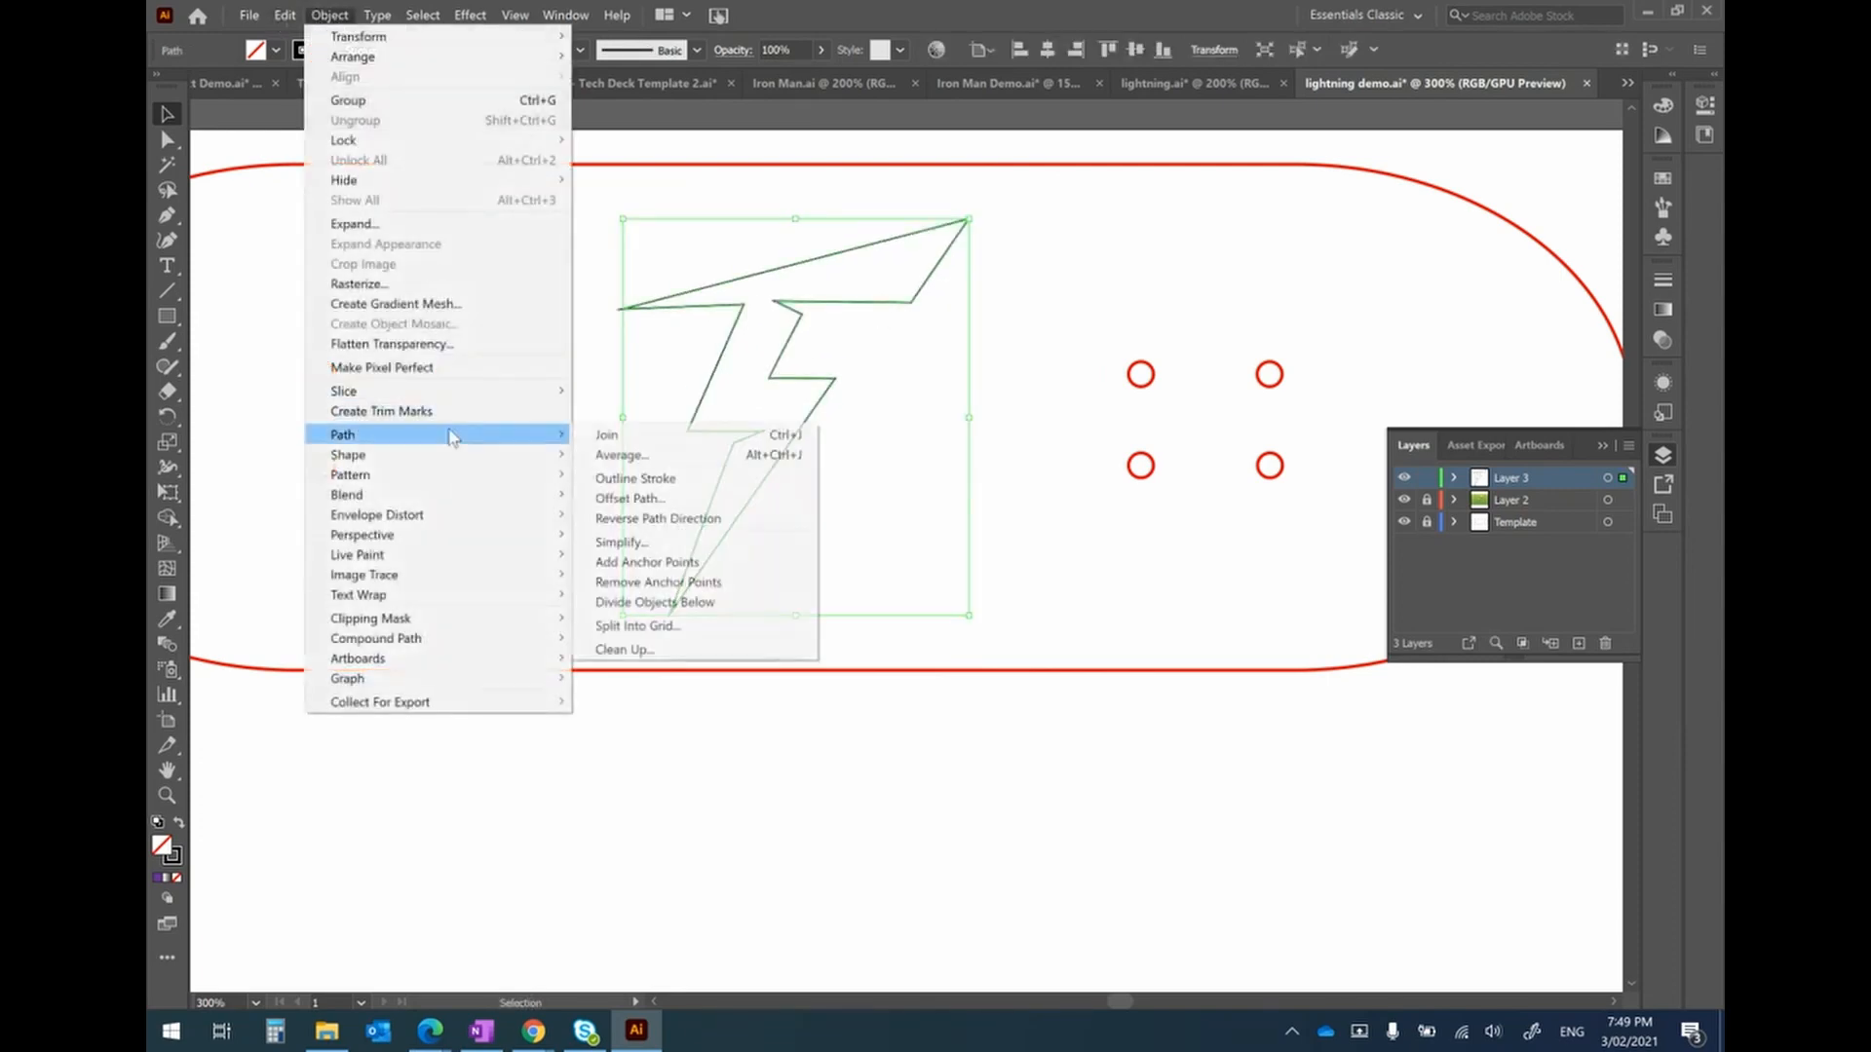
{"action": "left_click", "coordinate": [639, 500]}
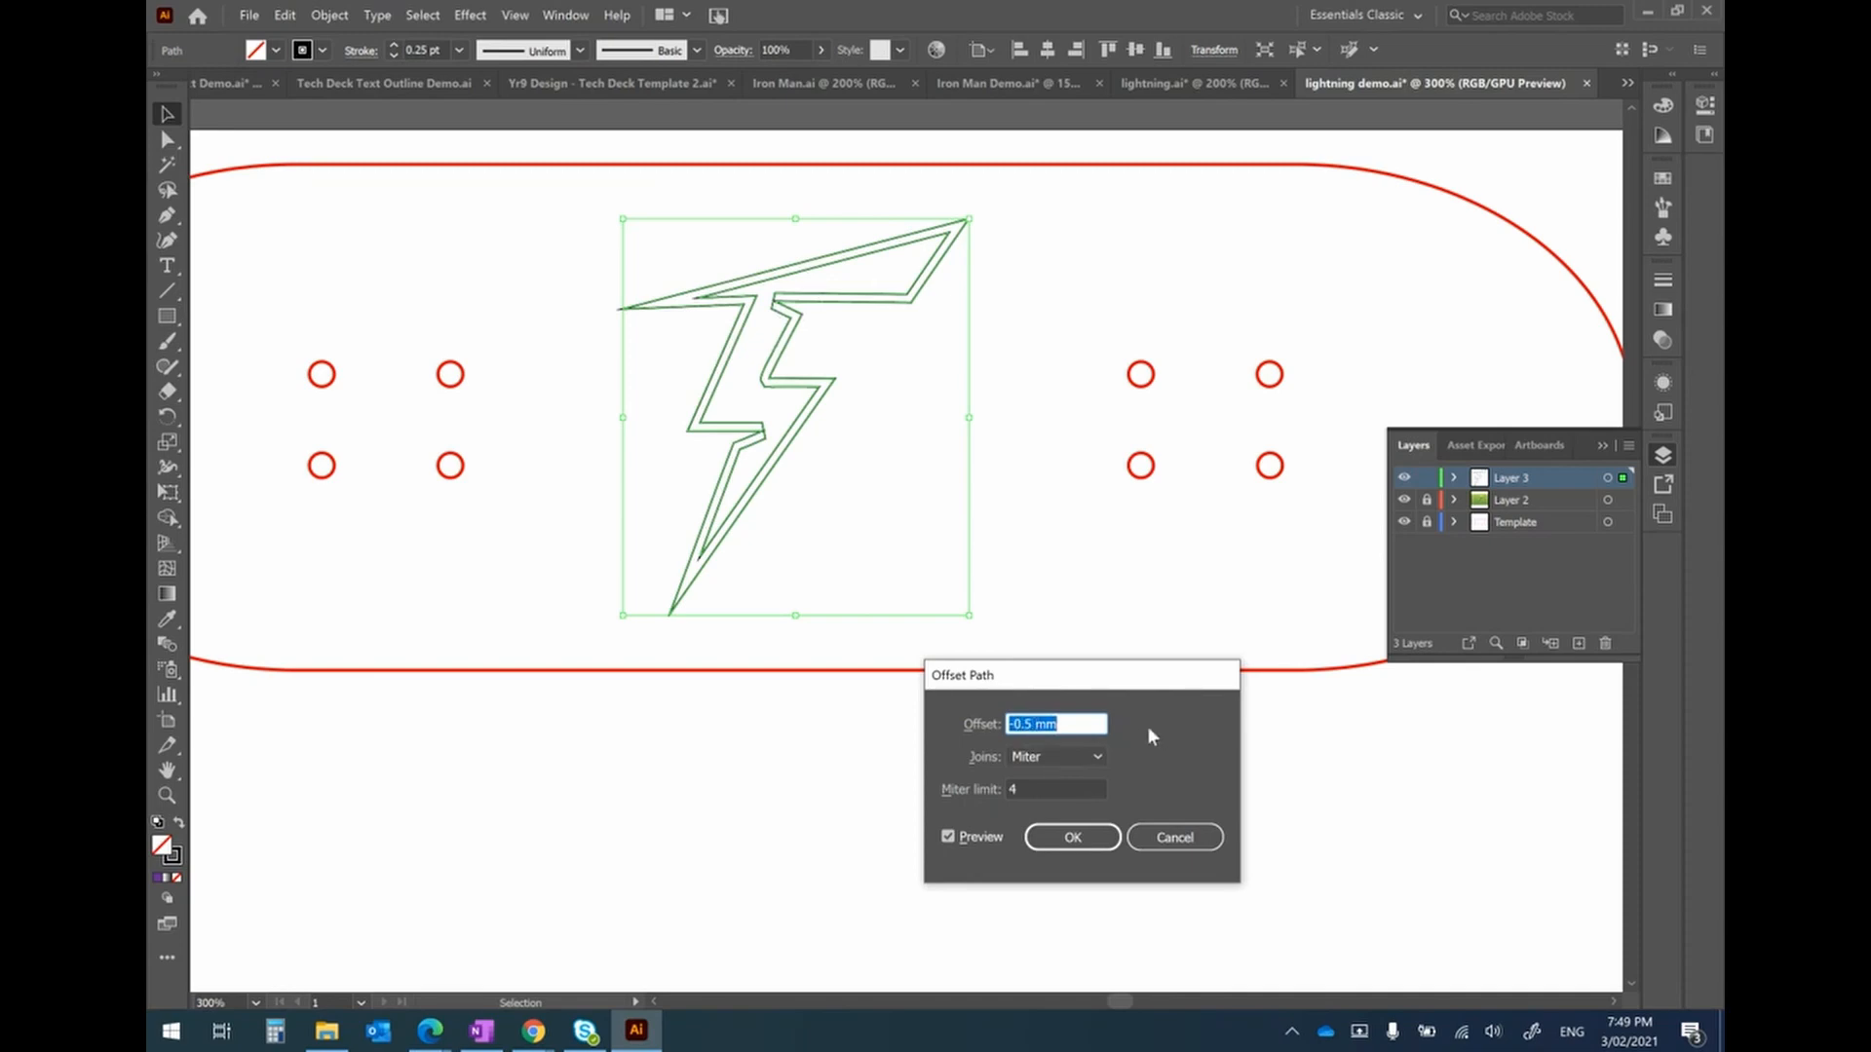
{"action": "type", "text": "1"}
{"action": "key", "text": "Tab"}
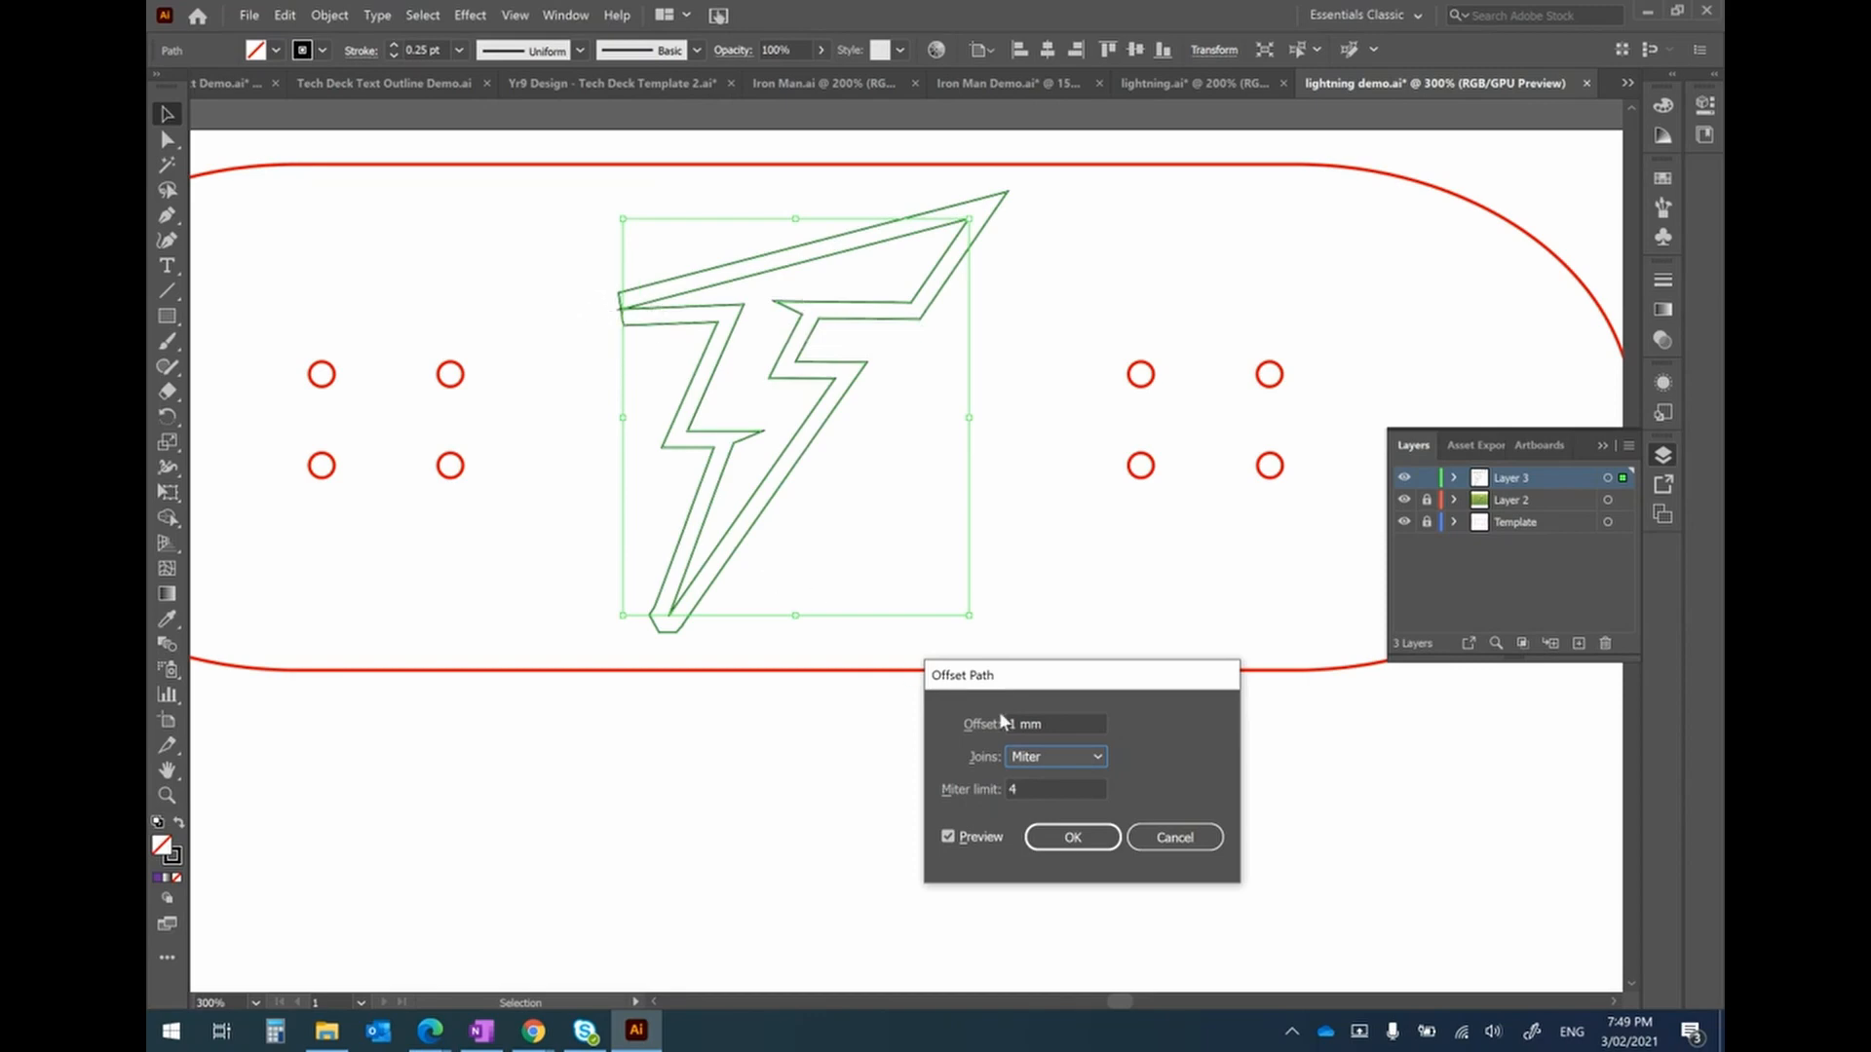
{"action": "left_click", "coordinate": [1088, 758]}
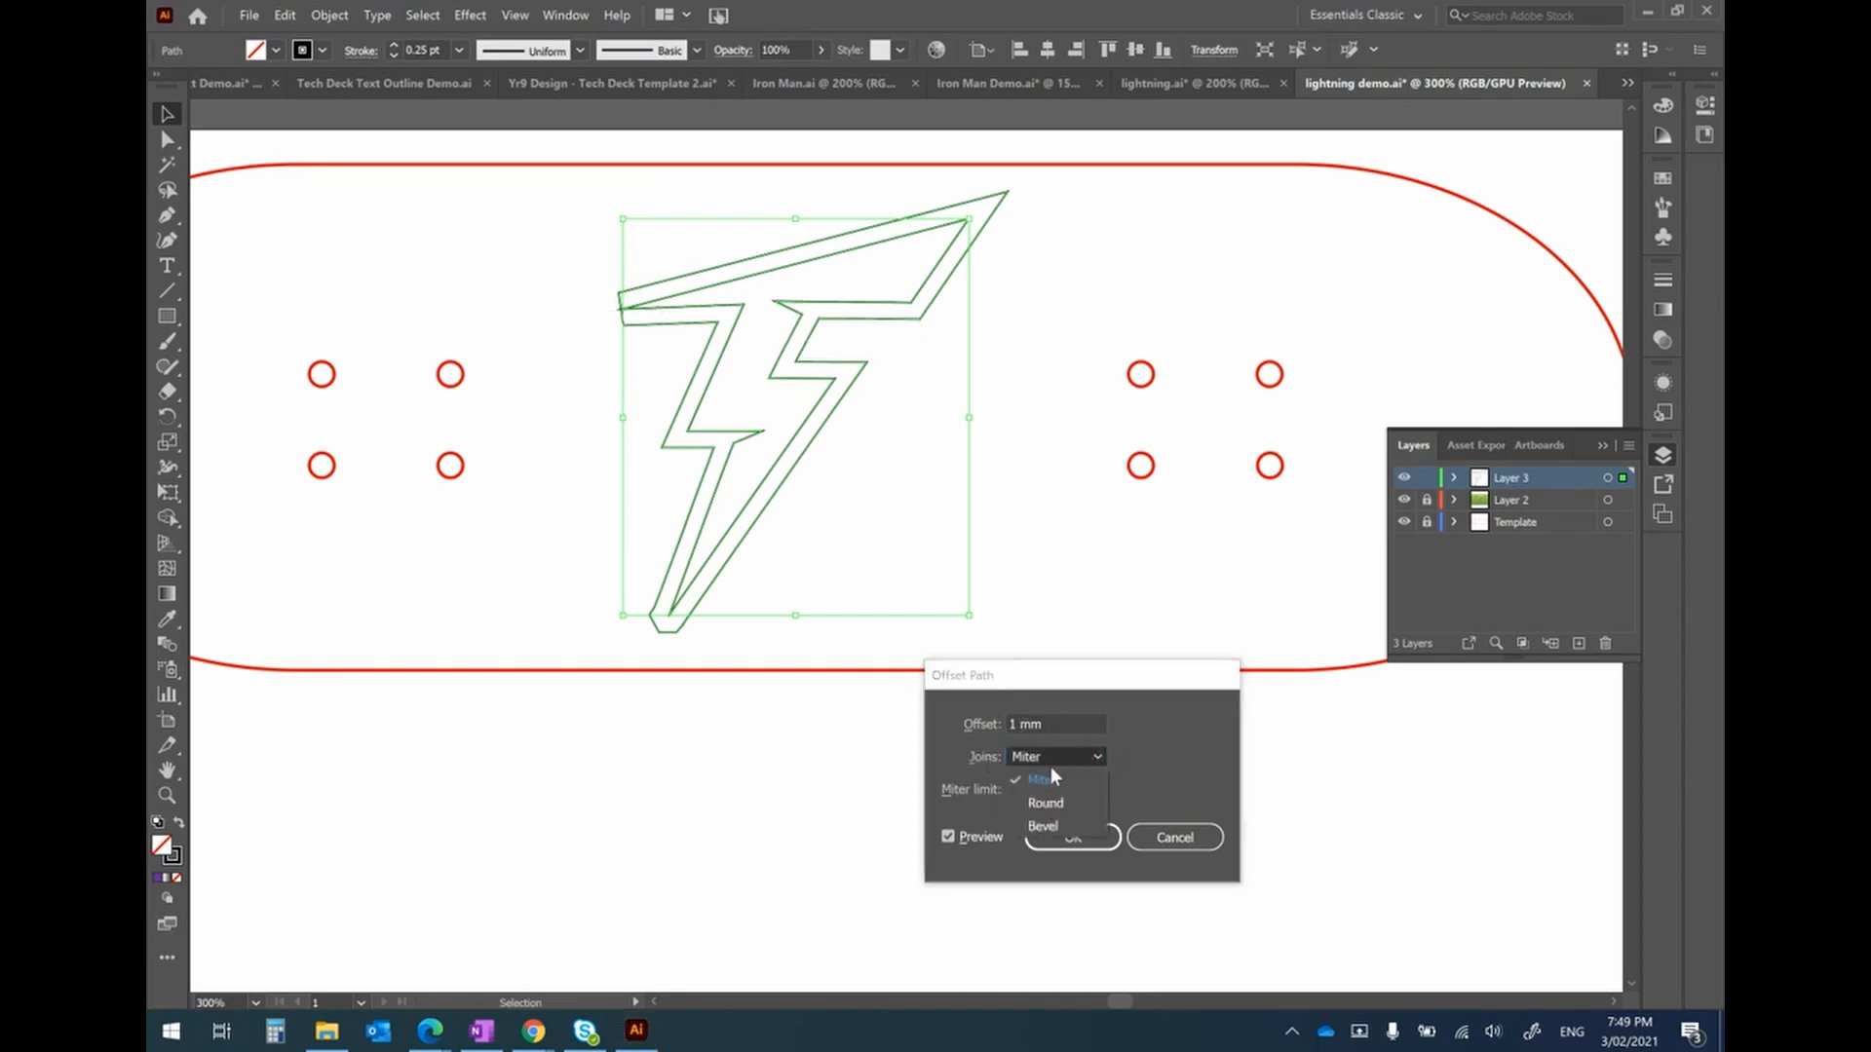
{"action": "left_click", "coordinate": [1052, 805]}
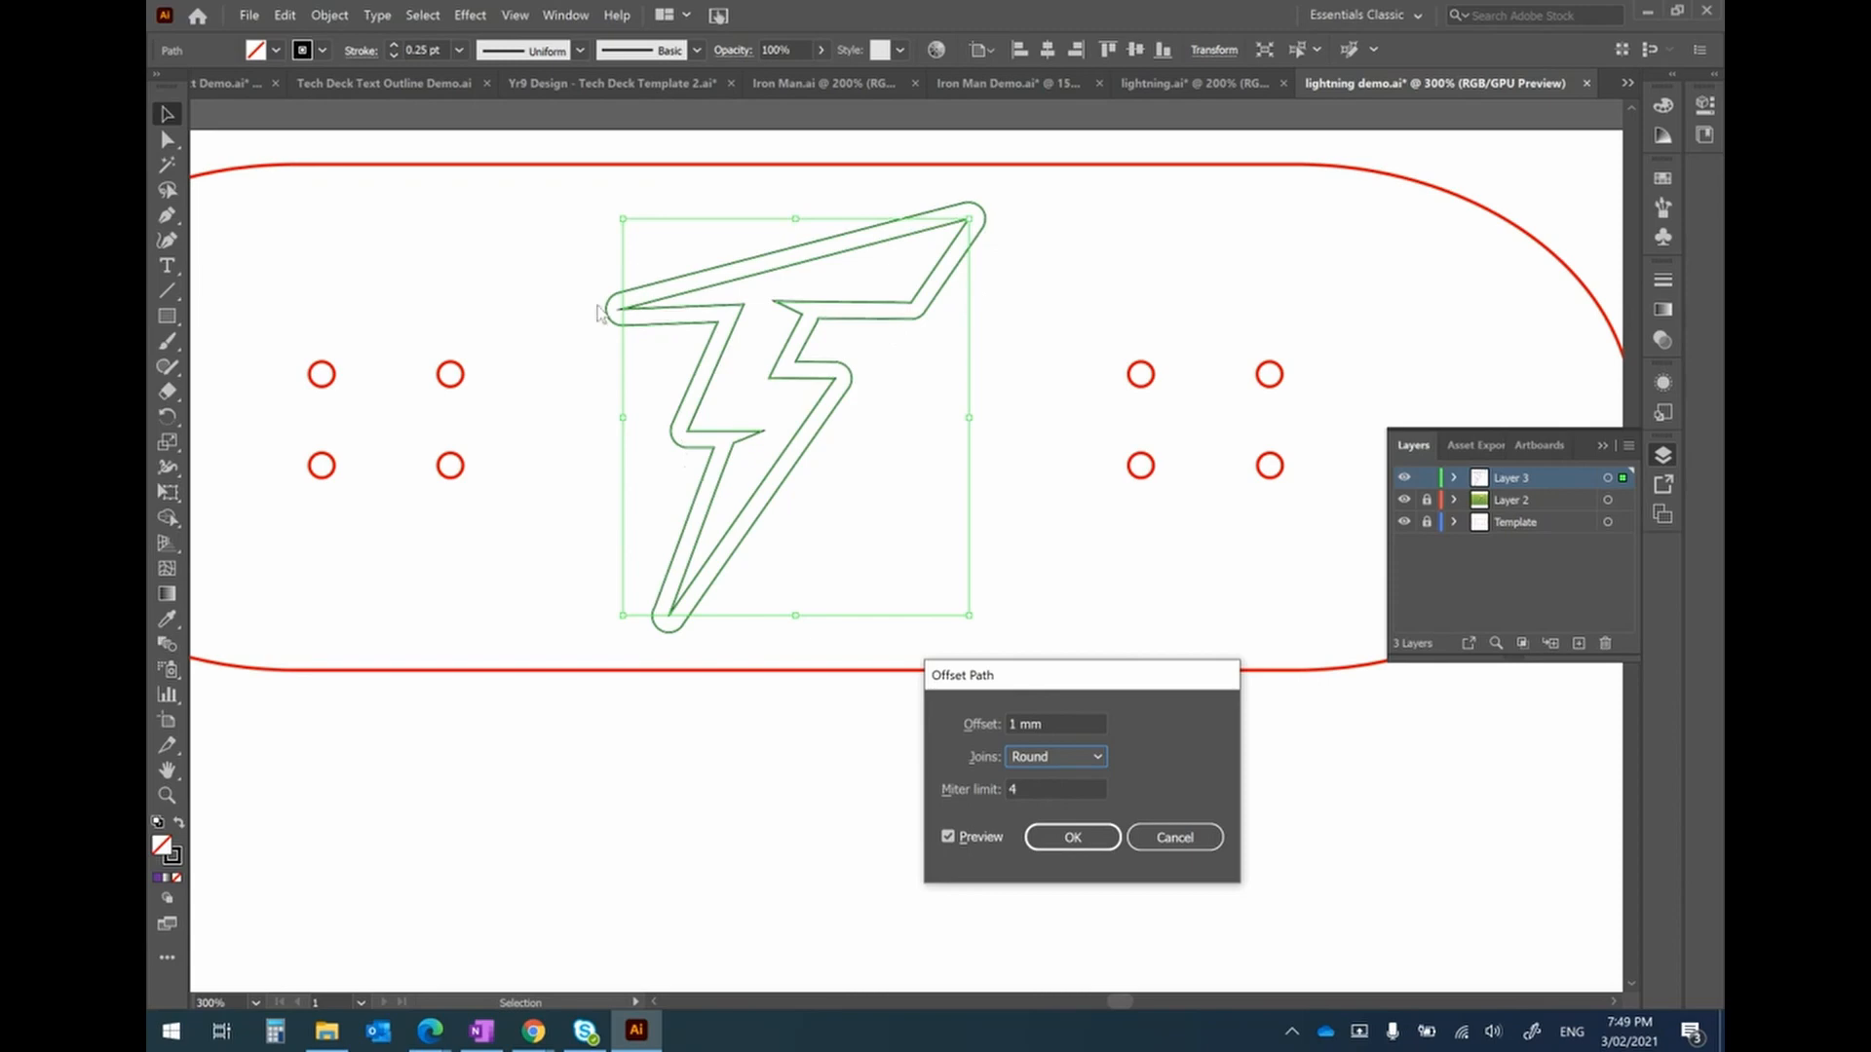
{"action": "left_click", "coordinate": [1072, 838]}
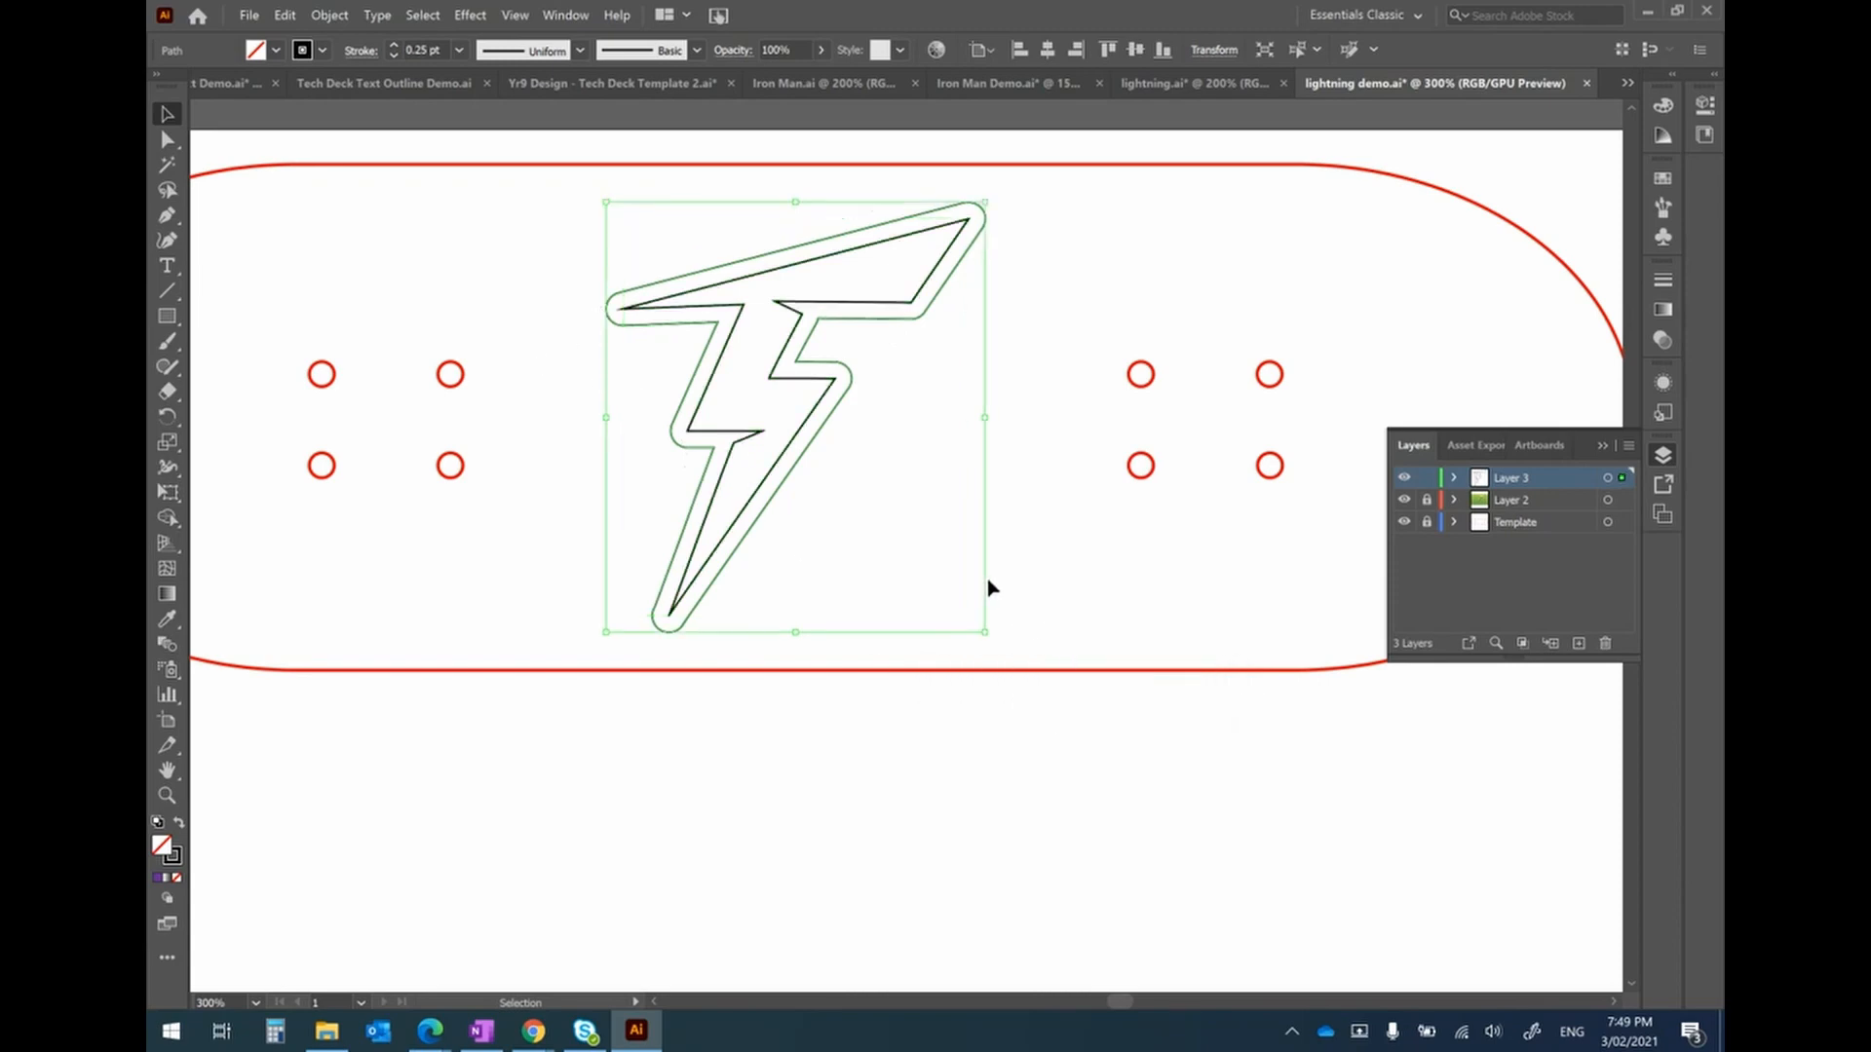
{"action": "left_click", "coordinate": [1048, 558]}
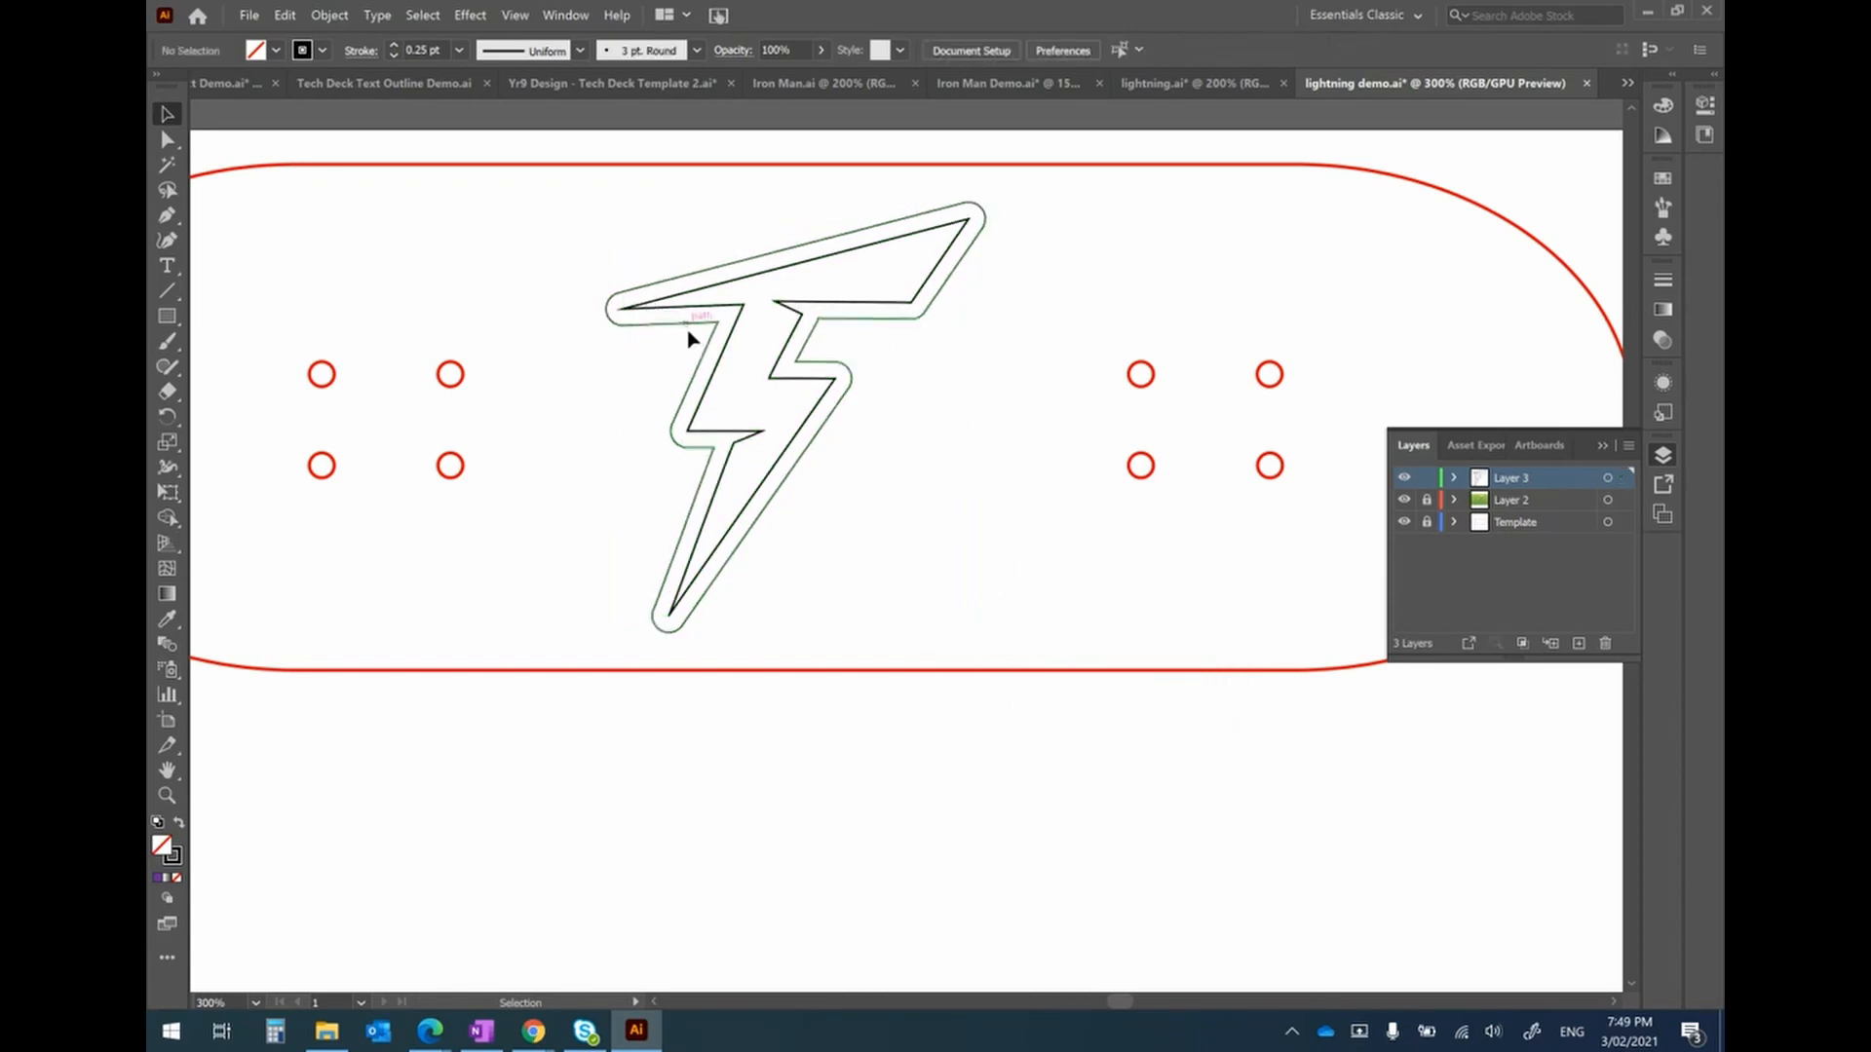